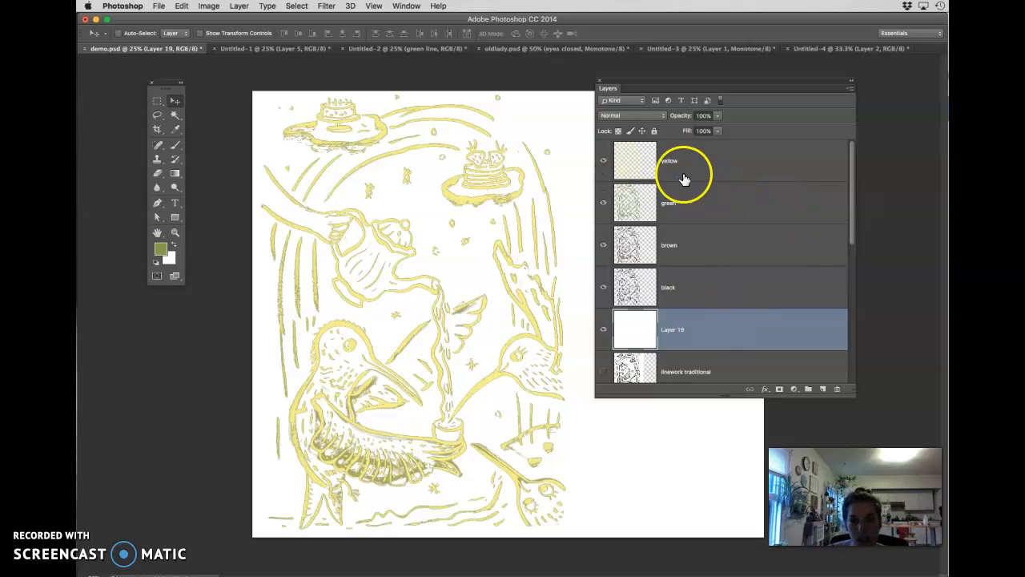
Add a layer mask to the yellow layer and ready the Brush tool with black as the foreground colour
{"action": "left_click", "coordinate": [734, 171]}
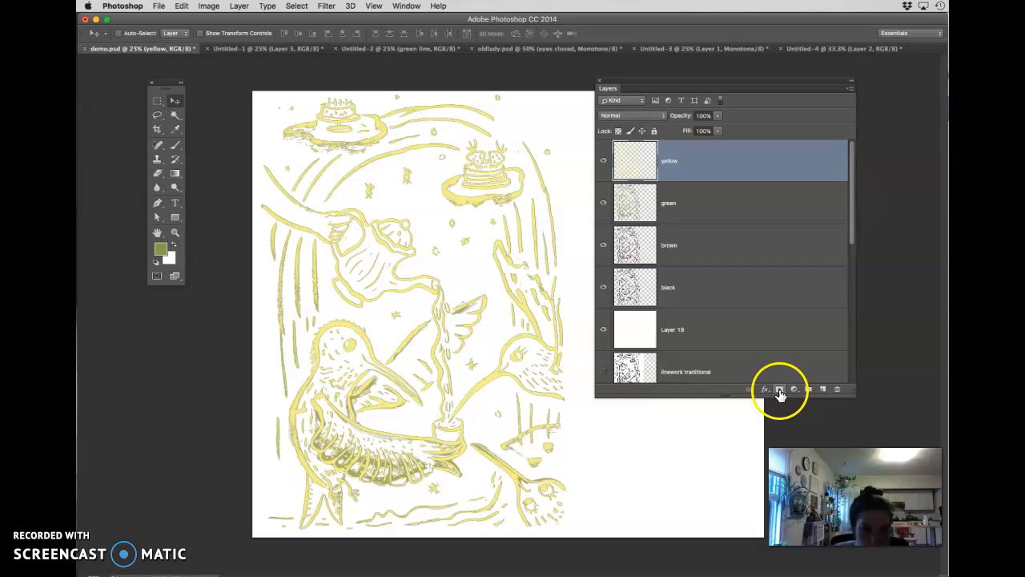
{"action": "left_click", "coordinate": [781, 390]}
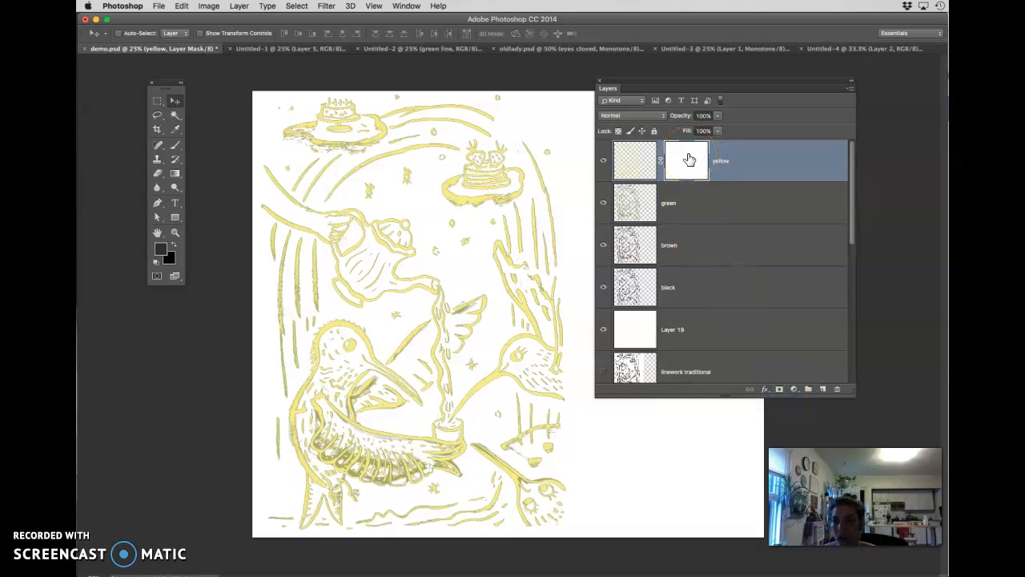
{"action": "key", "text": "b"}
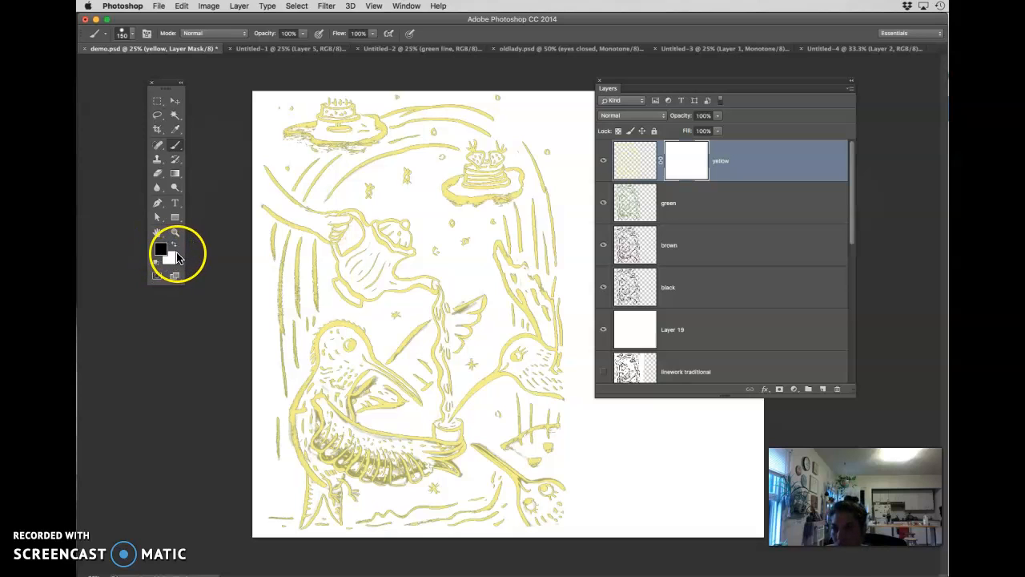
{"action": "key", "text": "x"}
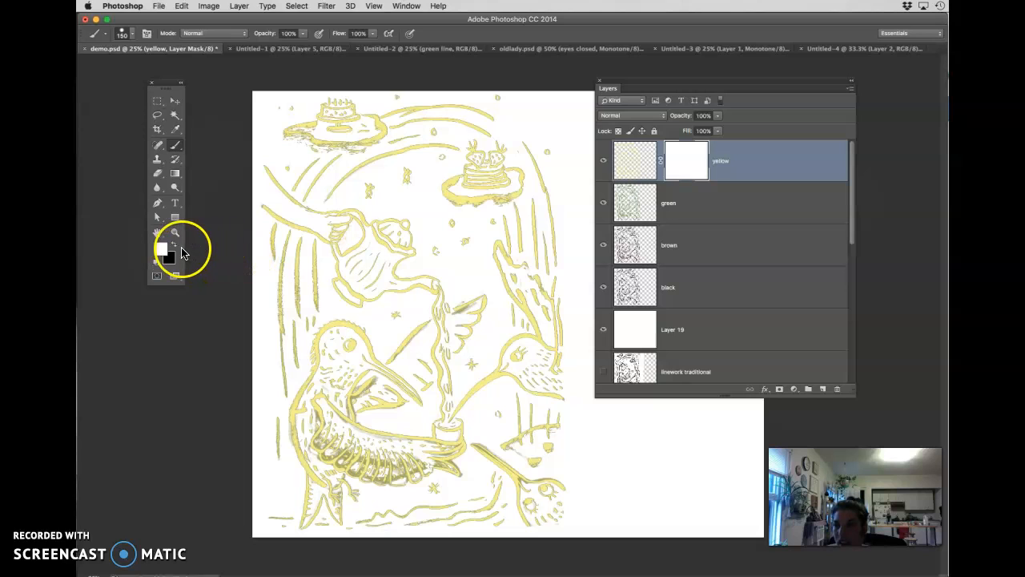
{"action": "left_click", "coordinate": [174, 248]}
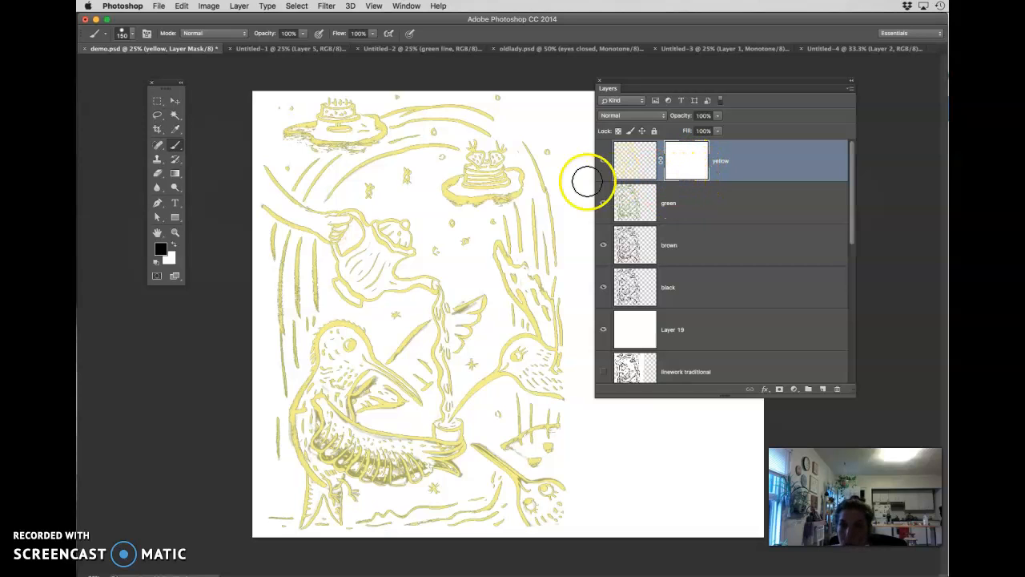
Paint black on the yellow layer's mask over the inner arc, the pouring arm and the vertical lines below it
{"action": "mouse_move", "coordinate": [433, 149]}
{"action": "left_mouse_down"}
{"action": "mouse_move", "coordinate": [449, 151]}
{"action": "mouse_move", "coordinate": [365, 157]}
{"action": "left_mouse_up"}
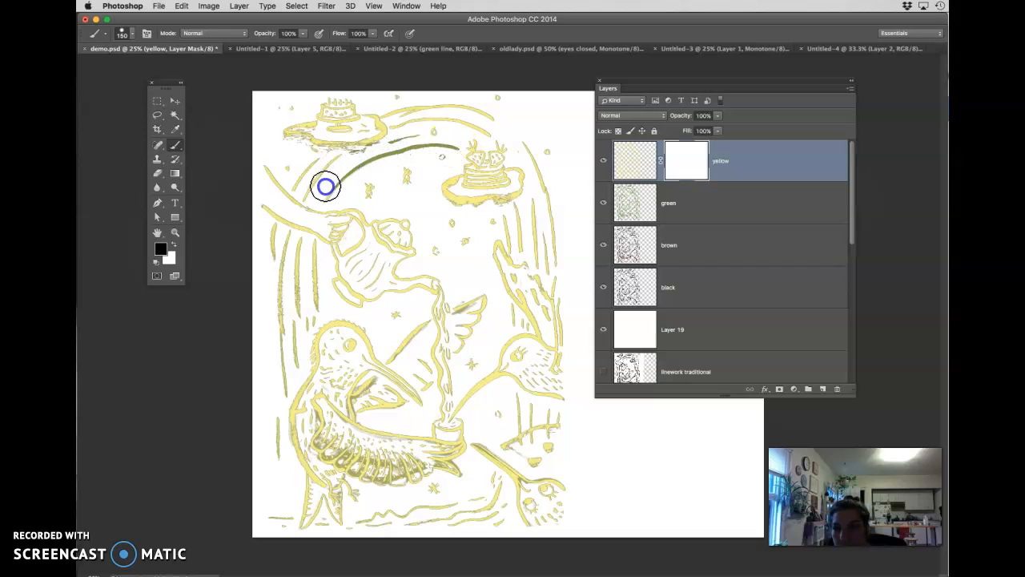
{"action": "mouse_move", "coordinate": [293, 191]}
{"action": "left_mouse_down"}
{"action": "mouse_move", "coordinate": [265, 216]}
{"action": "mouse_move", "coordinate": [315, 248]}
{"action": "mouse_move", "coordinate": [337, 217]}
{"action": "mouse_move", "coordinate": [337, 236]}
{"action": "mouse_move", "coordinate": [333, 220]}
{"action": "mouse_move", "coordinate": [366, 206]}
{"action": "mouse_move", "coordinate": [371, 215]}
{"action": "mouse_move", "coordinate": [317, 201]}
{"action": "mouse_move", "coordinate": [280, 209]}
{"action": "mouse_move", "coordinate": [281, 236]}
{"action": "mouse_move", "coordinate": [308, 247]}
{"action": "left_mouse_up"}
{"action": "left_click", "coordinate": [706, 174]}
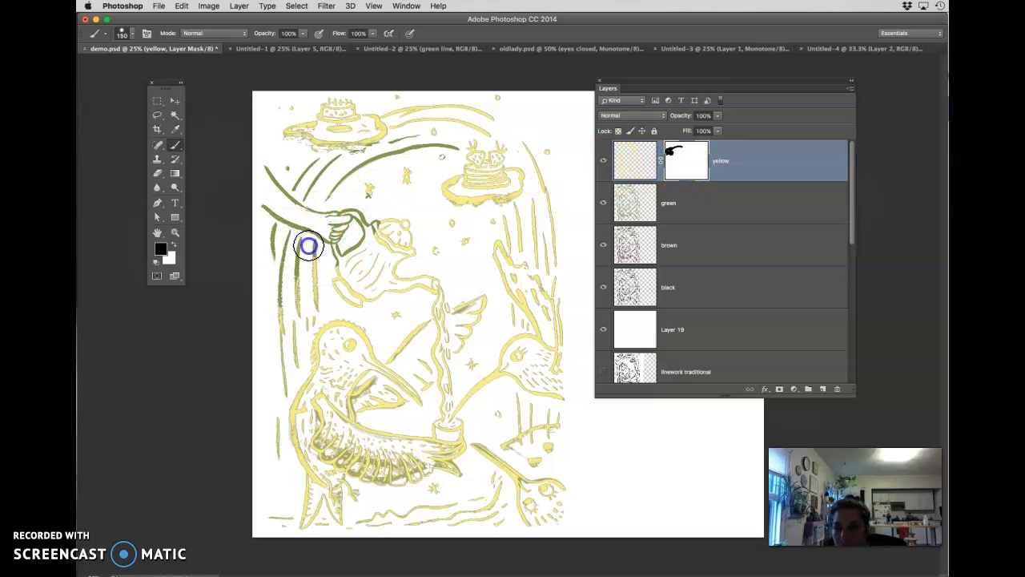
{"action": "left_click_drag", "start_coordinate": [290, 298], "coordinate": [283, 373]}
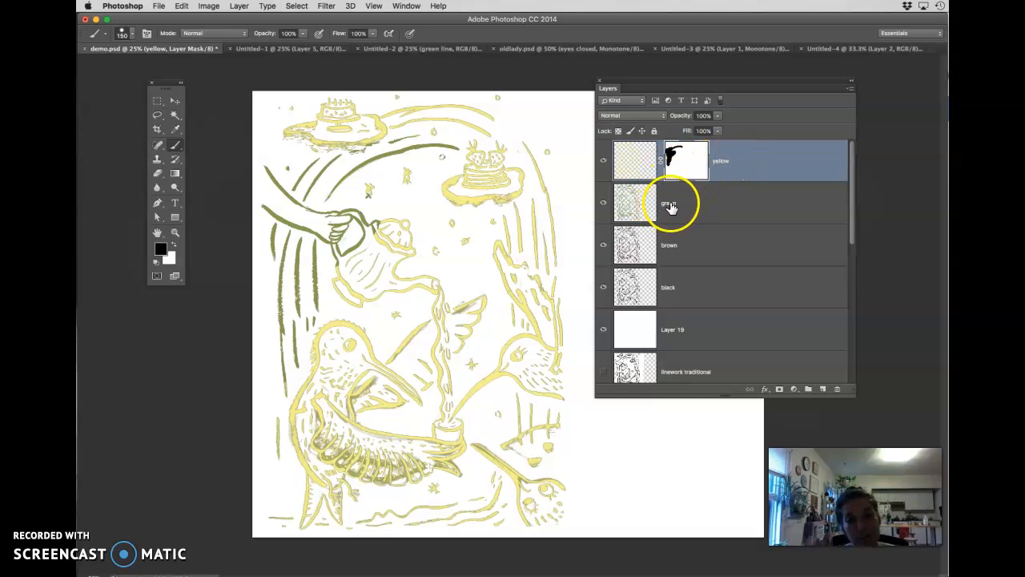
Hide the yellow, green and brown layers one by one to inspect the linework beneath each, and show them again
{"action": "left_click", "coordinate": [603, 160]}
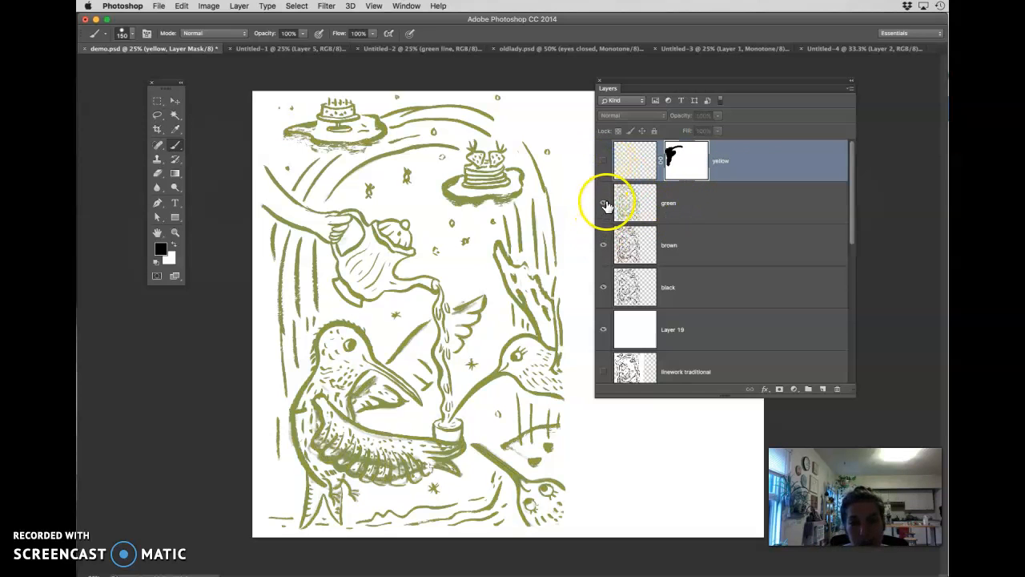
{"action": "left_click", "coordinate": [603, 204]}
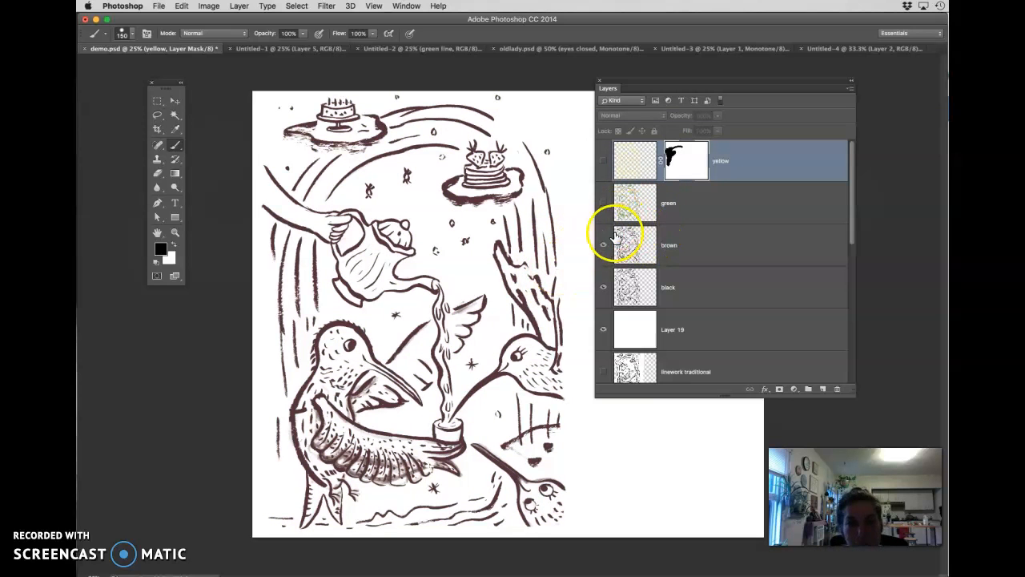
{"action": "left_click", "coordinate": [602, 244]}
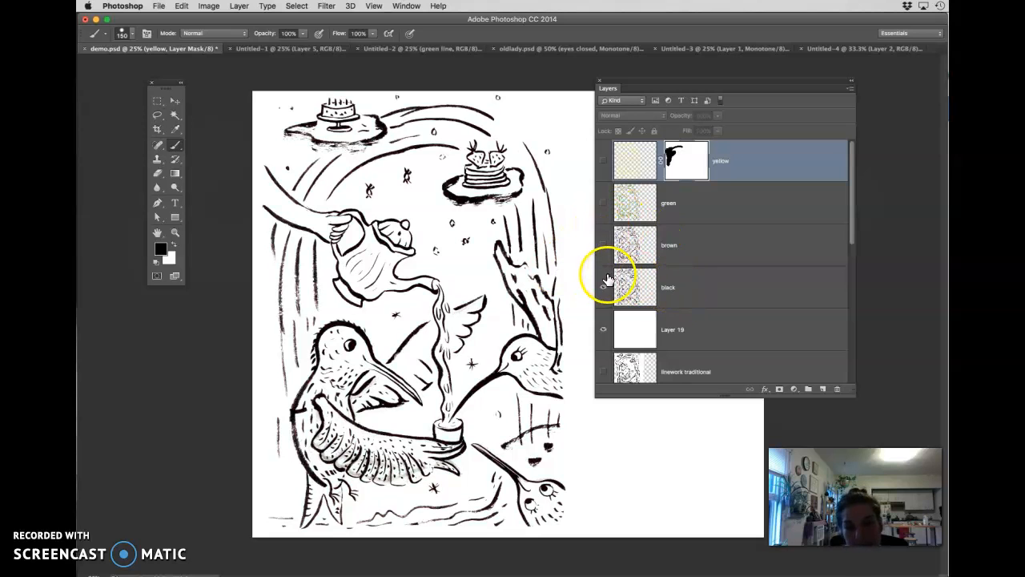
{"action": "left_click", "coordinate": [603, 244]}
{"action": "left_click", "coordinate": [603, 202]}
{"action": "left_click", "coordinate": [603, 163]}
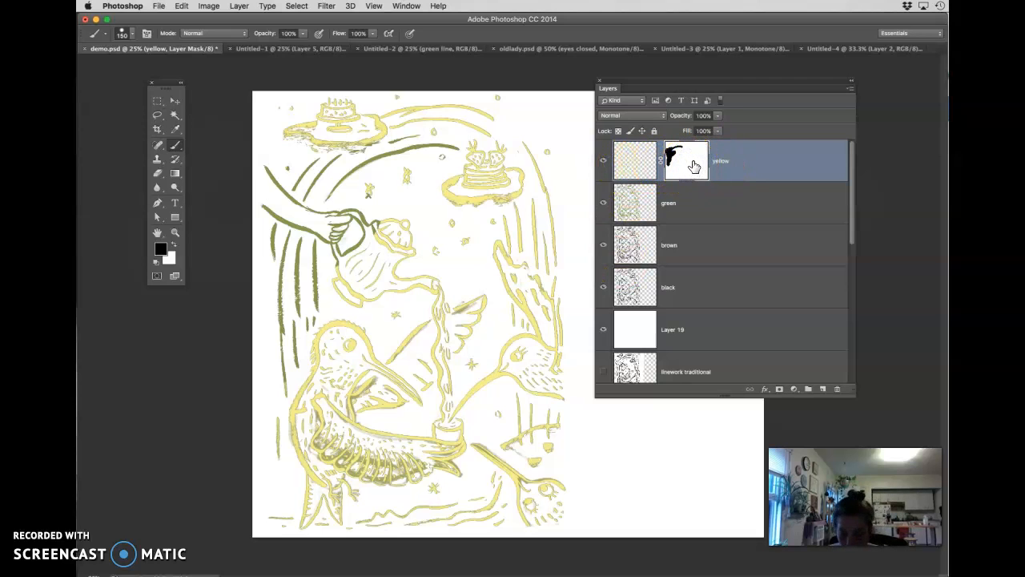
Mask out the yellow over the upper arcs, both cakes and the lines beneath the second cake
{"action": "mouse_move", "coordinate": [446, 136]}
{"action": "left_mouse_down"}
{"action": "mouse_move", "coordinate": [399, 119]}
{"action": "mouse_move", "coordinate": [433, 112]}
{"action": "mouse_move", "coordinate": [480, 120]}
{"action": "left_mouse_up"}
{"action": "left_click_drag", "start_coordinate": [389, 117], "coordinate": [287, 128]}
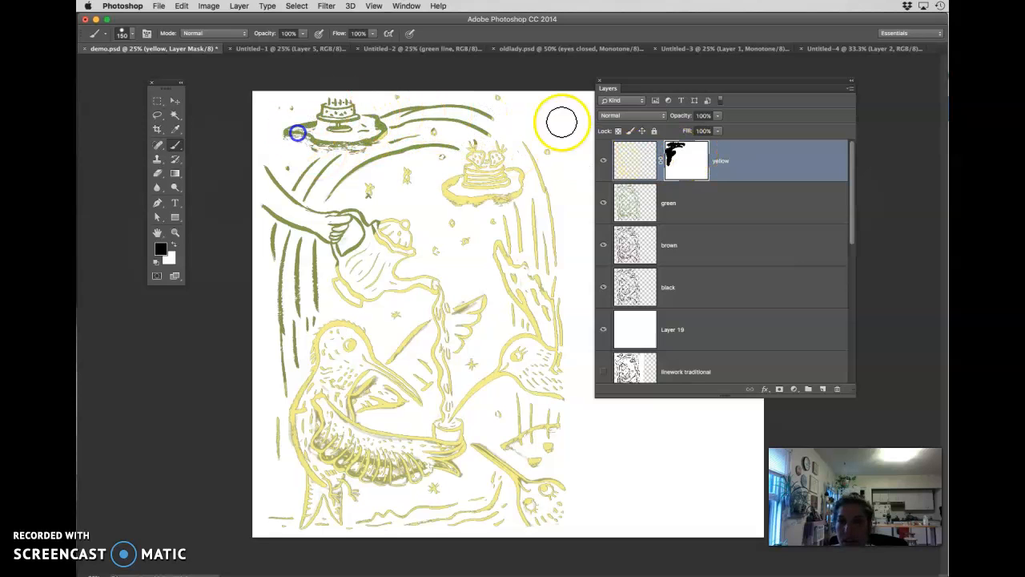
{"action": "mouse_move", "coordinate": [446, 136]}
{"action": "left_mouse_down"}
{"action": "mouse_move", "coordinate": [405, 128]}
{"action": "mouse_move", "coordinate": [365, 148]}
{"action": "left_mouse_up"}
{"action": "mouse_move", "coordinate": [496, 163]}
{"action": "left_mouse_down"}
{"action": "mouse_move", "coordinate": [526, 214]}
{"action": "mouse_move", "coordinate": [501, 213]}
{"action": "mouse_move", "coordinate": [466, 183]}
{"action": "mouse_move", "coordinate": [489, 159]}
{"action": "mouse_move", "coordinate": [447, 143]}
{"action": "mouse_move", "coordinate": [463, 156]}
{"action": "mouse_move", "coordinate": [458, 242]}
{"action": "mouse_move", "coordinate": [492, 203]}
{"action": "mouse_move", "coordinate": [543, 245]}
{"action": "mouse_move", "coordinate": [527, 141]}
{"action": "left_mouse_up"}
Enlarge the brush to 400 and mask out the yellow over the birds and surrounding linework, leaving the teapot yellow
{"action": "key", "text": "bracketright"}
{"action": "key", "text": "bracketright"}
{"action": "key", "text": "bracketright"}
{"action": "key", "text": "bracketright"}
{"action": "key", "text": "bracketright"}
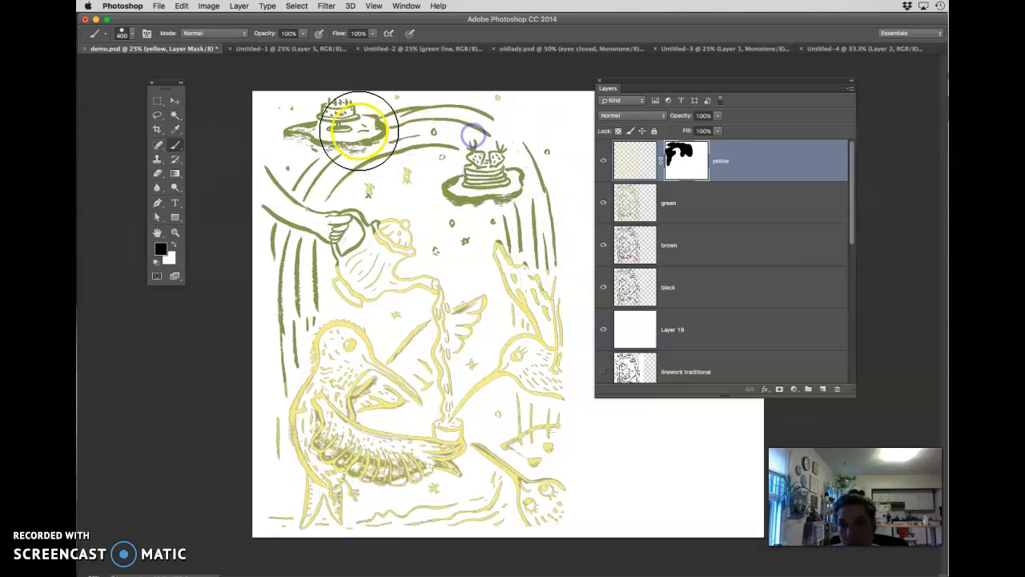
{"action": "mouse_move", "coordinate": [296, 401]}
{"action": "left_mouse_down"}
{"action": "mouse_move", "coordinate": [312, 354]}
{"action": "mouse_move", "coordinate": [334, 441]}
{"action": "mouse_move", "coordinate": [333, 488]}
{"action": "mouse_move", "coordinate": [451, 522]}
{"action": "mouse_move", "coordinate": [554, 485]}
{"action": "mouse_move", "coordinate": [522, 490]}
{"action": "mouse_move", "coordinate": [547, 349]}
{"action": "mouse_move", "coordinate": [514, 257]}
{"action": "mouse_move", "coordinate": [545, 350]}
{"action": "mouse_move", "coordinate": [508, 259]}
{"action": "mouse_move", "coordinate": [457, 344]}
{"action": "mouse_move", "coordinate": [436, 337]}
{"action": "mouse_move", "coordinate": [390, 366]}
{"action": "mouse_move", "coordinate": [393, 390]}
{"action": "mouse_move", "coordinate": [443, 377]}
{"action": "mouse_move", "coordinate": [449, 435]}
{"action": "mouse_move", "coordinate": [414, 437]}
{"action": "mouse_move", "coordinate": [458, 452]}
{"action": "mouse_move", "coordinate": [414, 466]}
{"action": "mouse_move", "coordinate": [453, 471]}
{"action": "mouse_move", "coordinate": [449, 439]}
{"action": "mouse_move", "coordinate": [453, 447]}
{"action": "left_mouse_up"}
Paint white on the mask with a 200 brush to restore yellow on the small marks around the second cake
{"action": "key", "text": "bracketleft"}
{"action": "key", "text": "bracketleft"}
{"action": "key", "text": "x"}
{"action": "left_click", "coordinate": [450, 226]}
{"action": "left_click", "coordinate": [486, 225]}
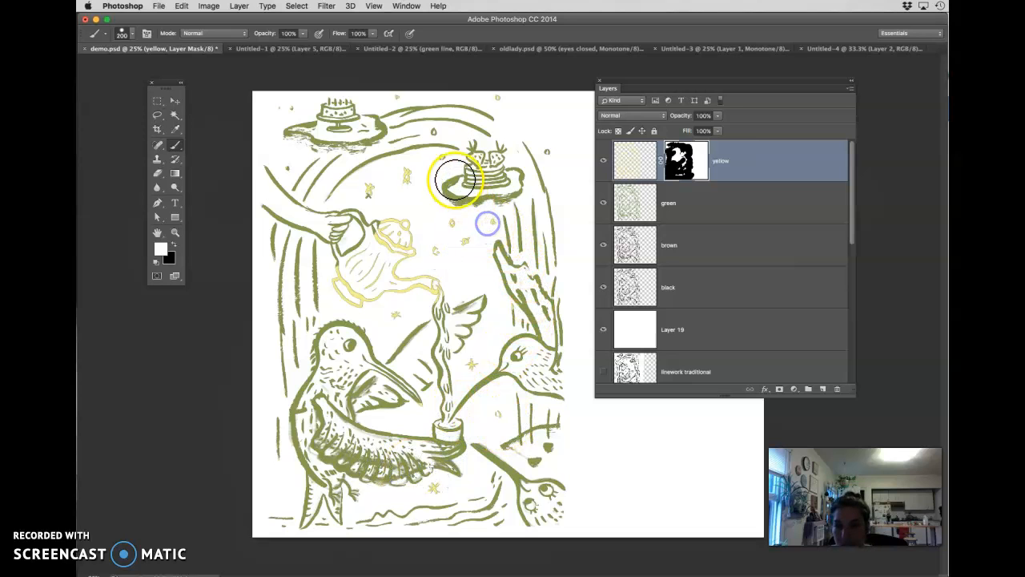
{"action": "left_click", "coordinate": [440, 163]}
Reduce the brush to 80 and touch up the mask around the small drop between the arcs, alternating black and white
{"action": "key", "text": "x"}
{"action": "left_click", "coordinate": [434, 132]}
{"action": "key", "text": "bracketleft"}
{"action": "key", "text": "bracketleft"}
{"action": "key", "text": "bracketleft"}
{"action": "key", "text": "bracketleft"}
{"action": "key", "text": "bracketleft"}
{"action": "key", "text": "bracketleft"}
{"action": "left_click", "coordinate": [437, 130]}
{"action": "mouse_move", "coordinate": [436, 133]}
{"action": "left_mouse_down"}
{"action": "mouse_move", "coordinate": [422, 128]}
{"action": "mouse_move", "coordinate": [437, 134]}
{"action": "left_mouse_up"}
{"action": "key", "text": "x"}
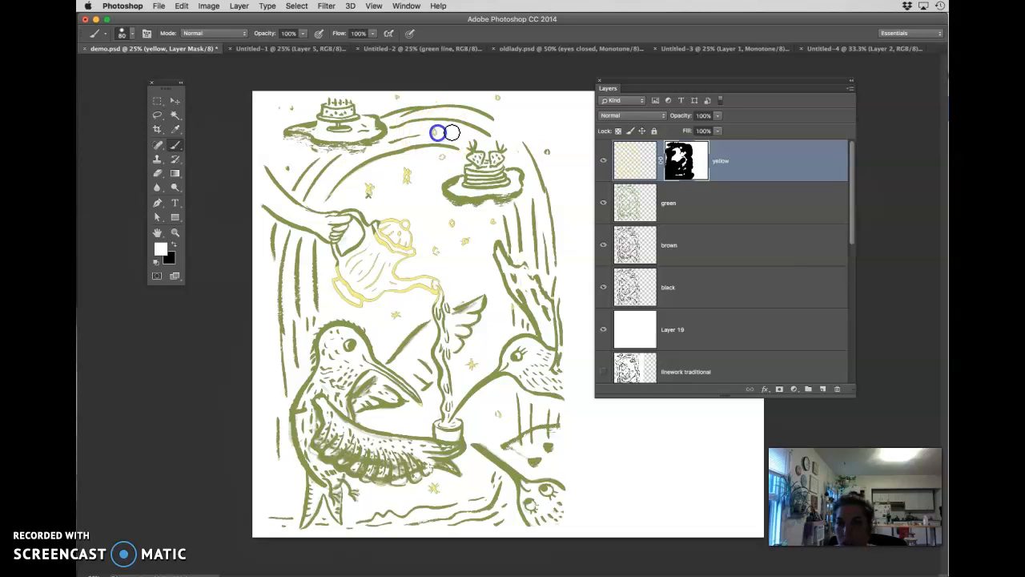
Restore yellow on the small dots scattered around the cakes and outer arcs
{"action": "left_click_drag", "start_coordinate": [542, 150], "coordinate": [551, 153]}
{"action": "left_click_drag", "start_coordinate": [509, 100], "coordinate": [483, 100]}
{"action": "left_click_drag", "start_coordinate": [295, 108], "coordinate": [289, 105]}
{"action": "left_click", "coordinate": [288, 172]}
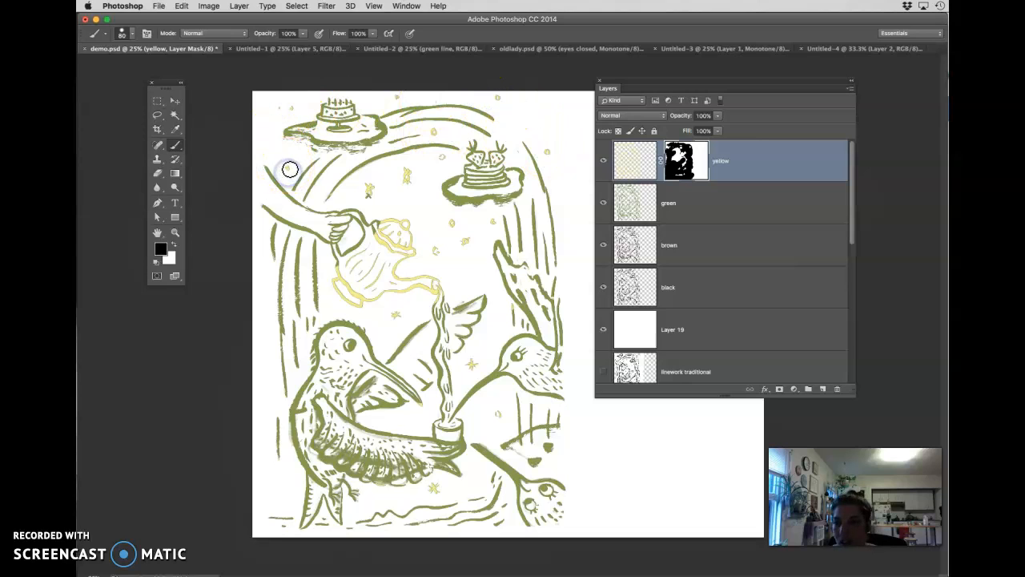
Restore yellow on the stars above the teapot and the small stars and drop between and below the birds
{"action": "left_click", "coordinate": [372, 191]}
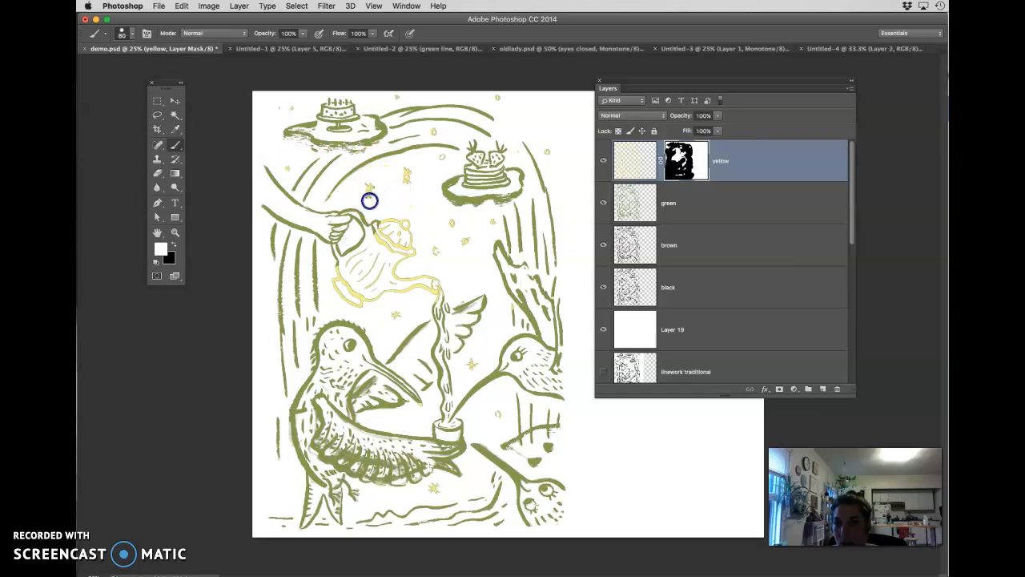
{"action": "left_click_drag", "start_coordinate": [367, 185], "coordinate": [380, 190]}
{"action": "left_click_drag", "start_coordinate": [399, 310], "coordinate": [382, 325]}
{"action": "left_click_drag", "start_coordinate": [474, 363], "coordinate": [473, 357]}
{"action": "left_click_drag", "start_coordinate": [492, 414], "coordinate": [503, 416]}
{"action": "left_click_drag", "start_coordinate": [441, 483], "coordinate": [427, 494]}
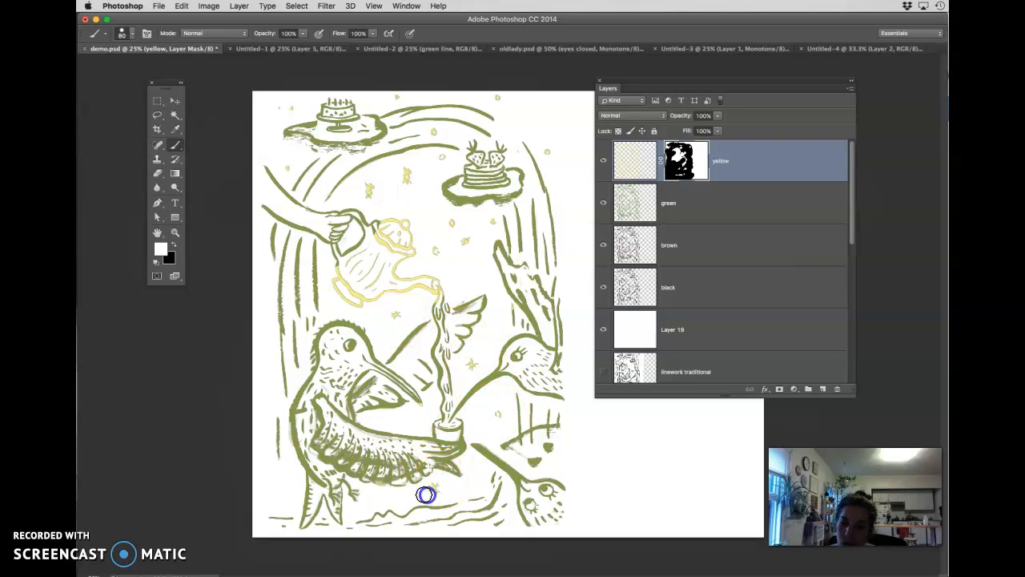
Paint black on the mask around the large bird's wing and feet and near the hanging branch, keeping the drop yellow
{"action": "key", "text": "x"}
{"action": "mouse_move", "coordinate": [422, 411]}
{"action": "left_mouse_down"}
{"action": "mouse_move", "coordinate": [384, 424]}
{"action": "mouse_move", "coordinate": [365, 378]}
{"action": "left_mouse_up"}
{"action": "mouse_move", "coordinate": [354, 429]}
{"action": "left_mouse_down"}
{"action": "mouse_move", "coordinate": [333, 507]}
{"action": "mouse_move", "coordinate": [341, 503]}
{"action": "left_mouse_up"}
{"action": "left_click_drag", "start_coordinate": [406, 524], "coordinate": [406, 525]}
{"action": "left_click", "coordinate": [537, 414]}
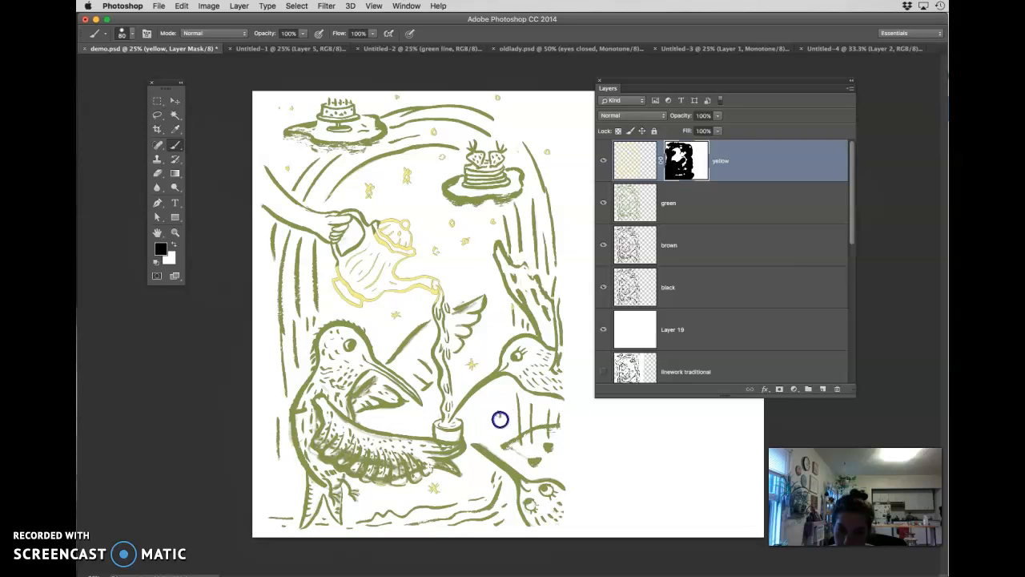
{"action": "left_click_drag", "start_coordinate": [501, 417], "coordinate": [495, 421]}
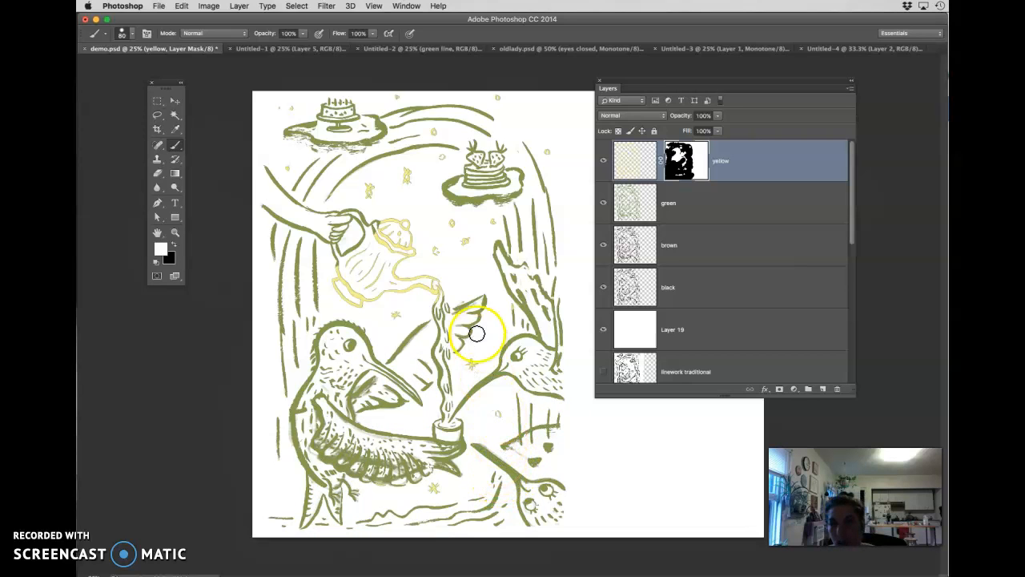
Mask out the yellow over the teapot with black, enlarging the brush to 200
{"action": "key", "text": "x"}
{"action": "left_click_drag", "start_coordinate": [370, 299], "coordinate": [329, 309]}
{"action": "mouse_move", "coordinate": [338, 275]}
{"action": "left_mouse_down"}
{"action": "mouse_move", "coordinate": [362, 232]}
{"action": "mouse_move", "coordinate": [353, 260]}
{"action": "mouse_move", "coordinate": [388, 241]}
{"action": "mouse_move", "coordinate": [393, 222]}
{"action": "mouse_move", "coordinate": [410, 242]}
{"action": "mouse_move", "coordinate": [395, 232]}
{"action": "mouse_move", "coordinate": [370, 277]}
{"action": "mouse_move", "coordinate": [380, 297]}
{"action": "mouse_move", "coordinate": [353, 302]}
{"action": "mouse_move", "coordinate": [453, 288]}
{"action": "mouse_move", "coordinate": [500, 304]}
{"action": "mouse_move", "coordinate": [545, 212]}
{"action": "left_mouse_up"}
{"action": "key", "text": "bracketright"}
{"action": "key", "text": "bracketright"}
{"action": "key", "text": "bracketright"}
{"action": "key", "text": "bracketright"}
{"action": "key", "text": "bracketright"}
{"action": "left_click", "coordinate": [385, 236]}
{"action": "key", "text": "bracketright"}
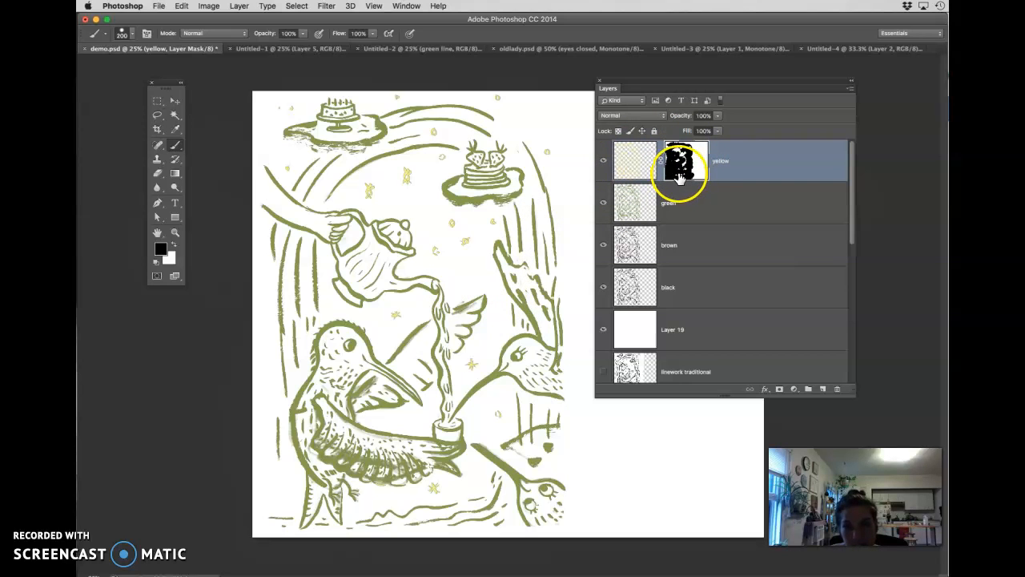
Hide the green, brown and black layers
{"action": "left_click", "coordinate": [603, 202]}
{"action": "left_click", "coordinate": [603, 245]}
{"action": "left_click", "coordinate": [604, 287]}
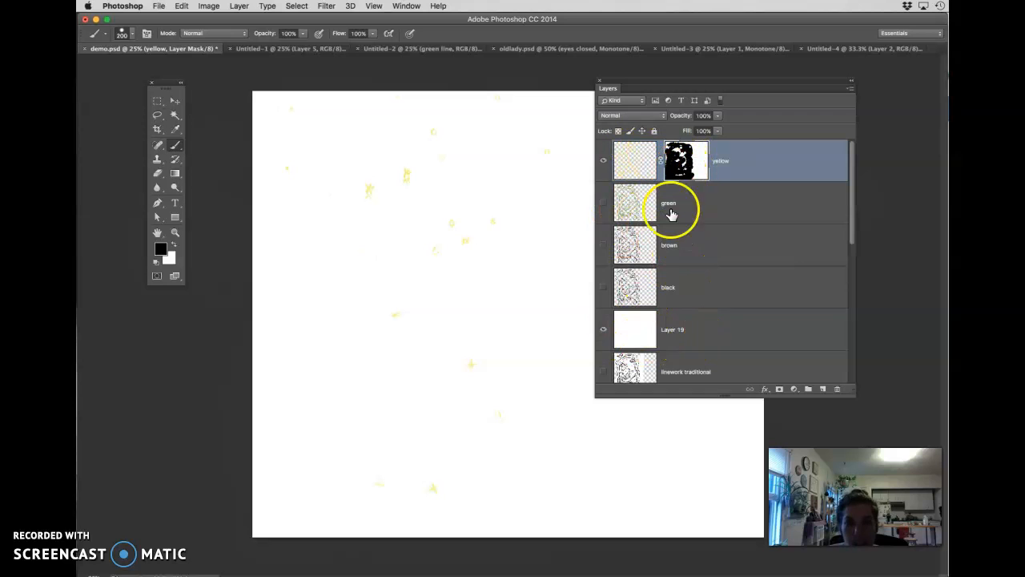
Set the foreground colour to salmon pink #e48284 and fill Layer 19 with it
{"action": "left_click", "coordinate": [678, 341]}
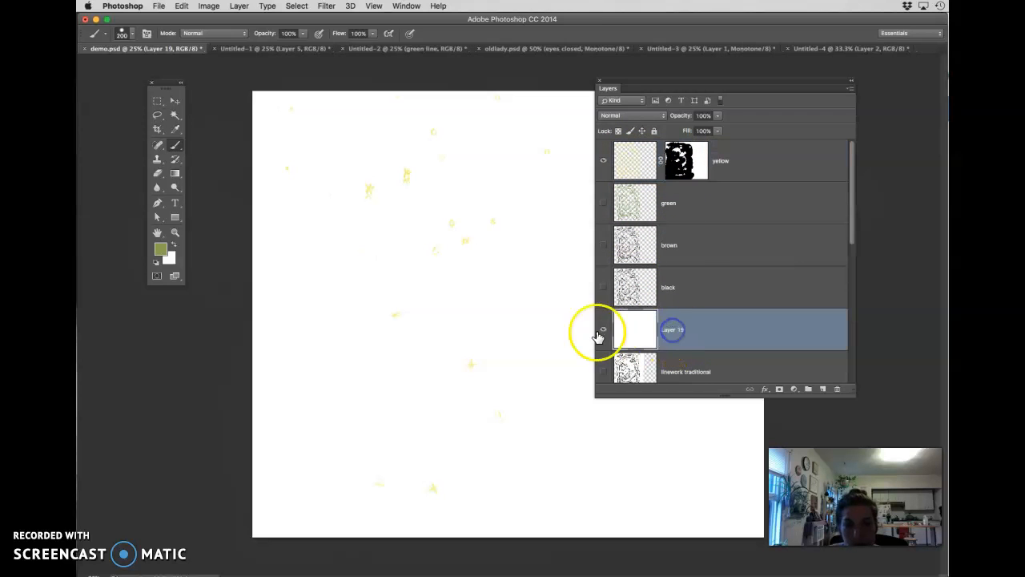
{"action": "left_click", "coordinate": [161, 249]}
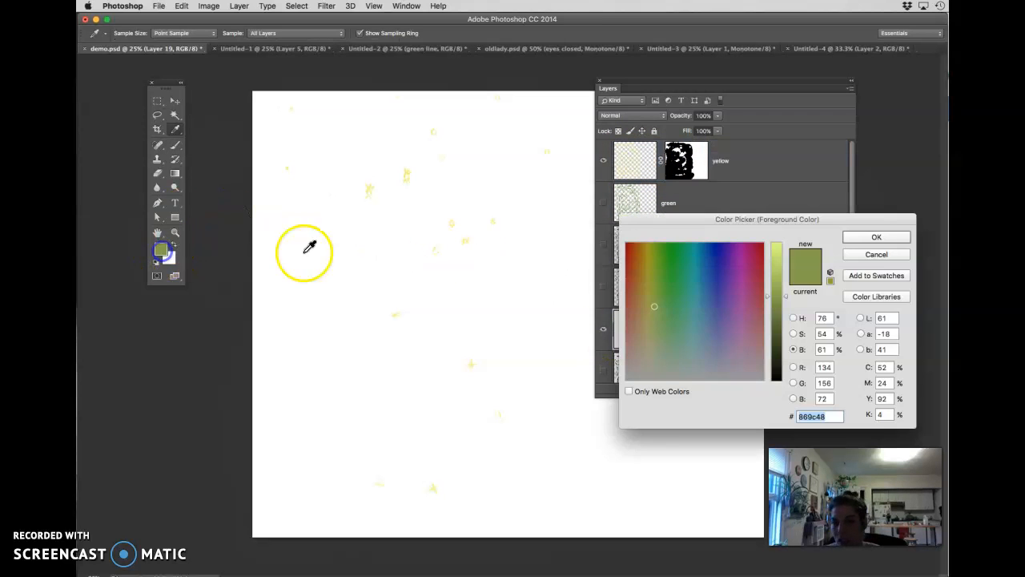
{"action": "left_click_drag", "start_coordinate": [659, 330], "coordinate": [646, 360]}
{"action": "left_click_drag", "start_coordinate": [775, 334], "coordinate": [774, 256]}
{"action": "left_click", "coordinate": [737, 371]}
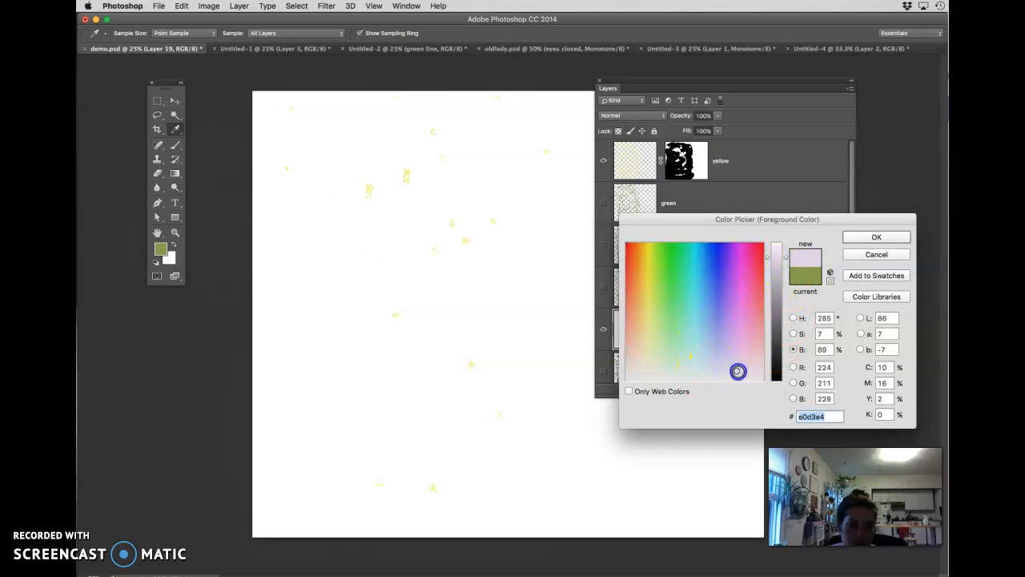
{"action": "left_click", "coordinate": [766, 301]}
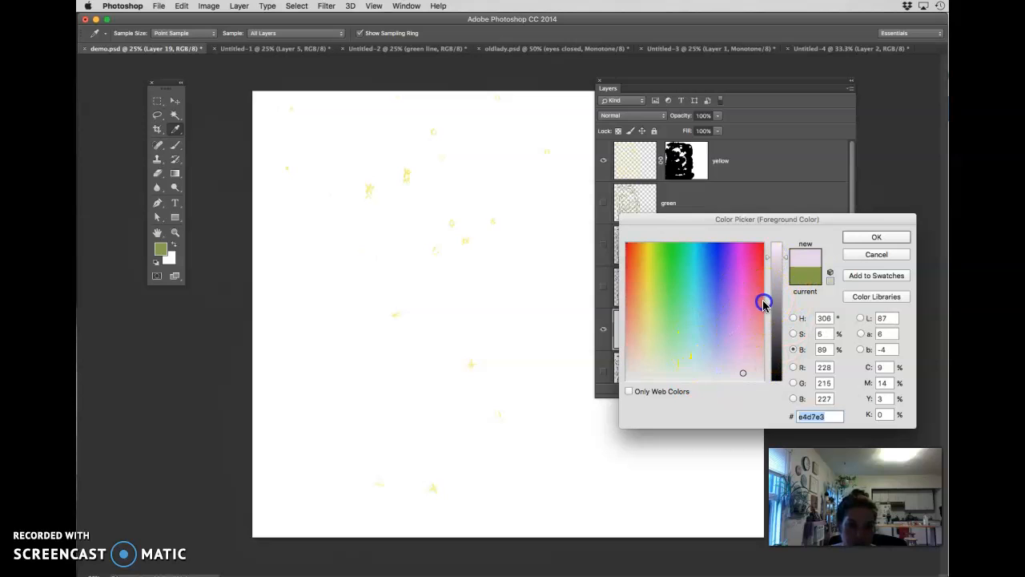
{"action": "left_click_drag", "start_coordinate": [756, 309], "coordinate": [760, 311]}
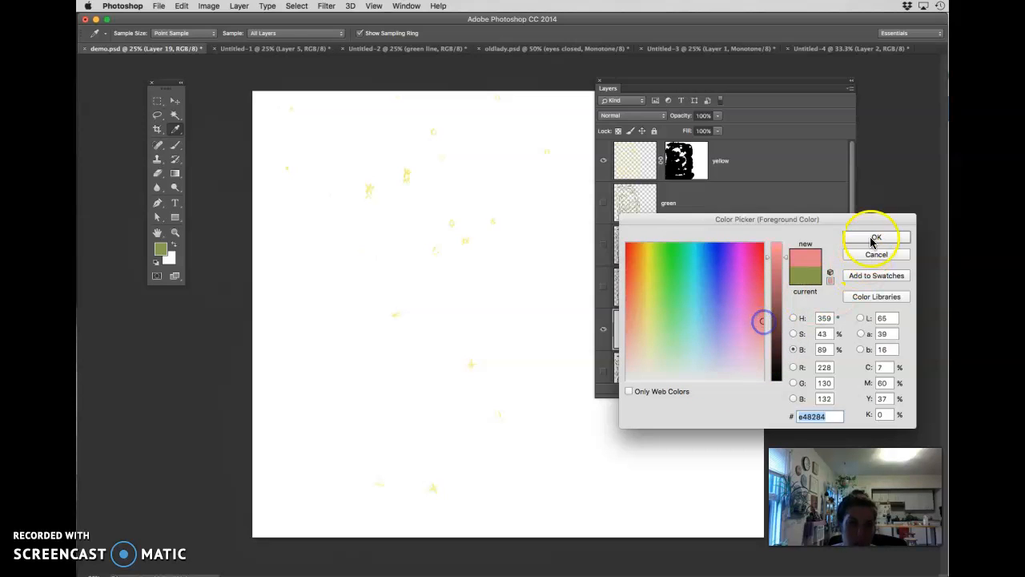
{"action": "left_click", "coordinate": [870, 240]}
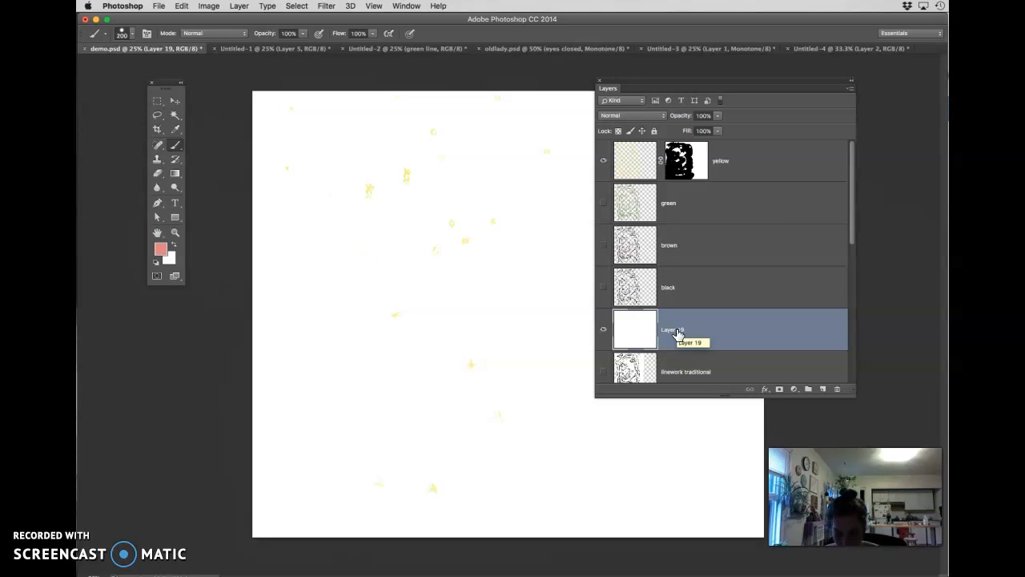
{"action": "key", "text": "alt+BackSpace"}
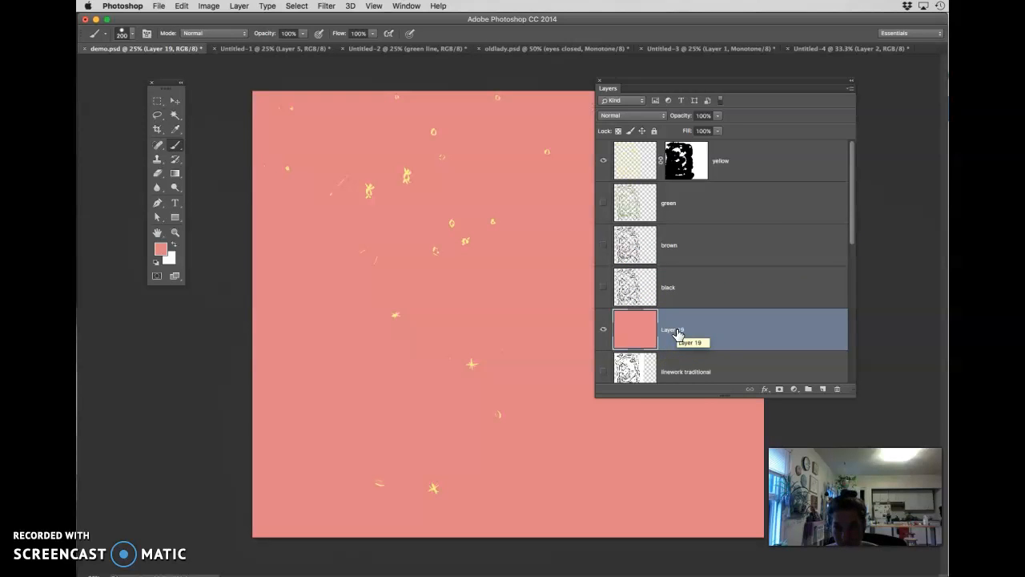
Toggle the visibility of Layer 19, the black layer and the green layer to compare them against the pink background
{"action": "left_click", "coordinate": [604, 328]}
{"action": "left_click", "coordinate": [604, 329]}
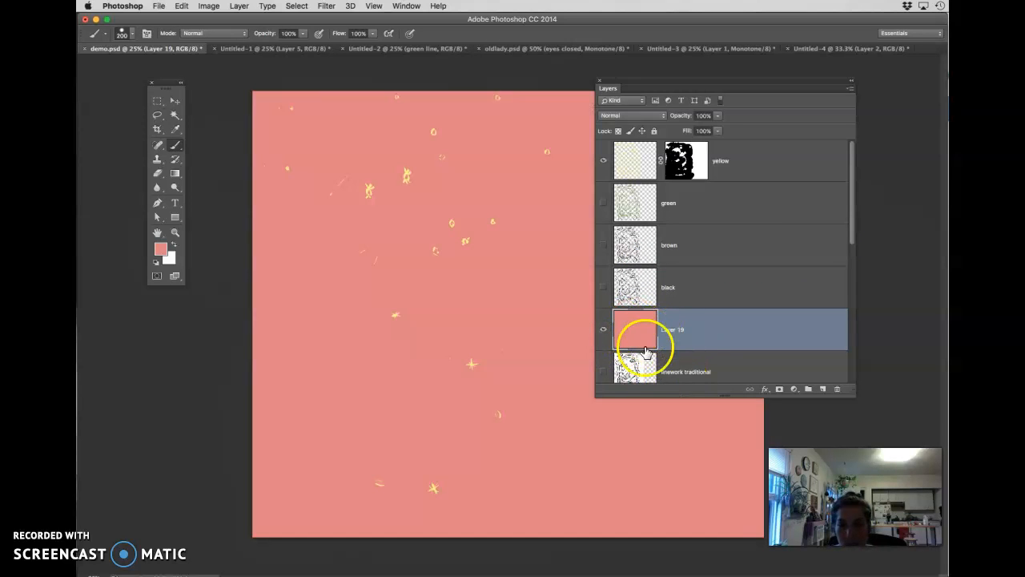
{"action": "left_click", "coordinate": [604, 290]}
{"action": "left_click", "coordinate": [604, 288]}
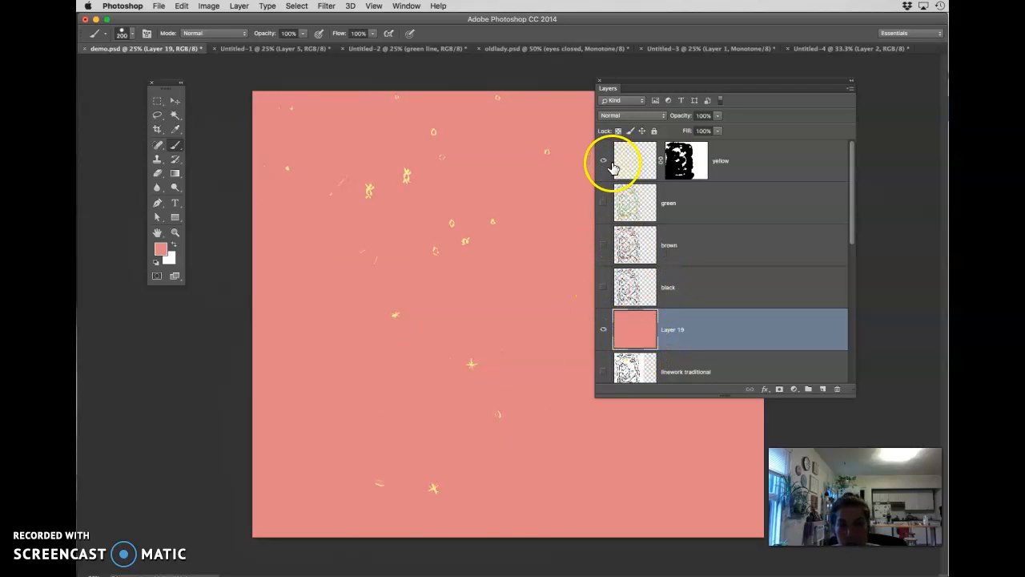
{"action": "left_click", "coordinate": [604, 205]}
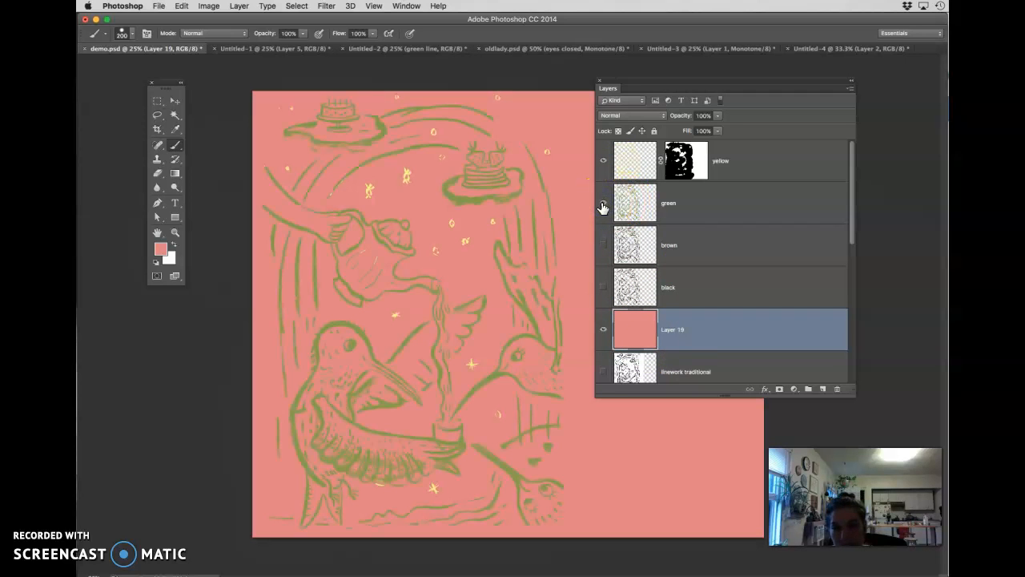
{"action": "left_click", "coordinate": [604, 206]}
Show the brown layer and move it above the green layer, directly beneath yellow
{"action": "left_click", "coordinate": [603, 245]}
{"action": "left_click_drag", "start_coordinate": [667, 256], "coordinate": [666, 189]}
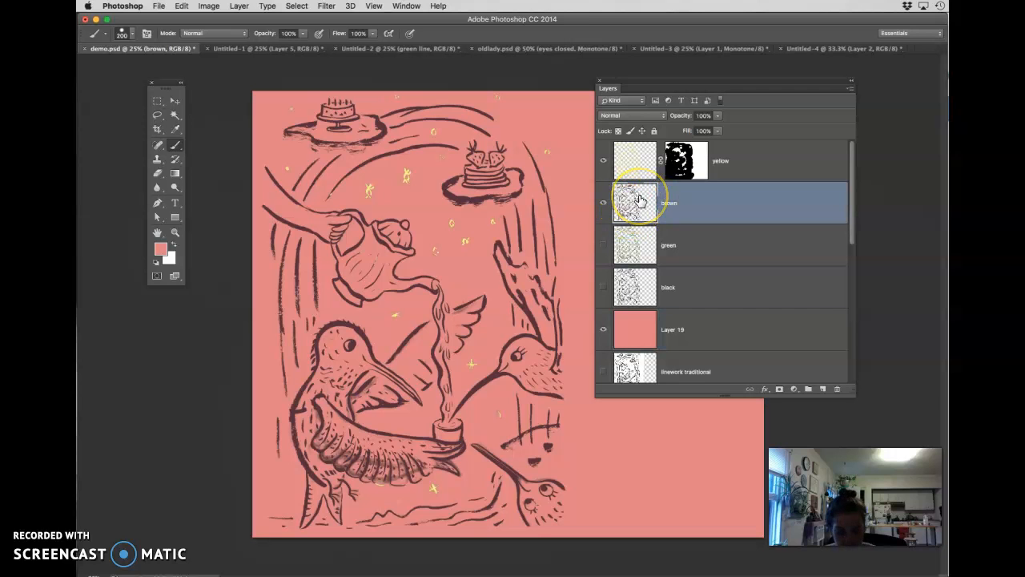
{"action": "key", "text": "super+equal"}
{"action": "left_click_drag", "start_coordinate": [671, 202], "coordinate": [668, 205]}
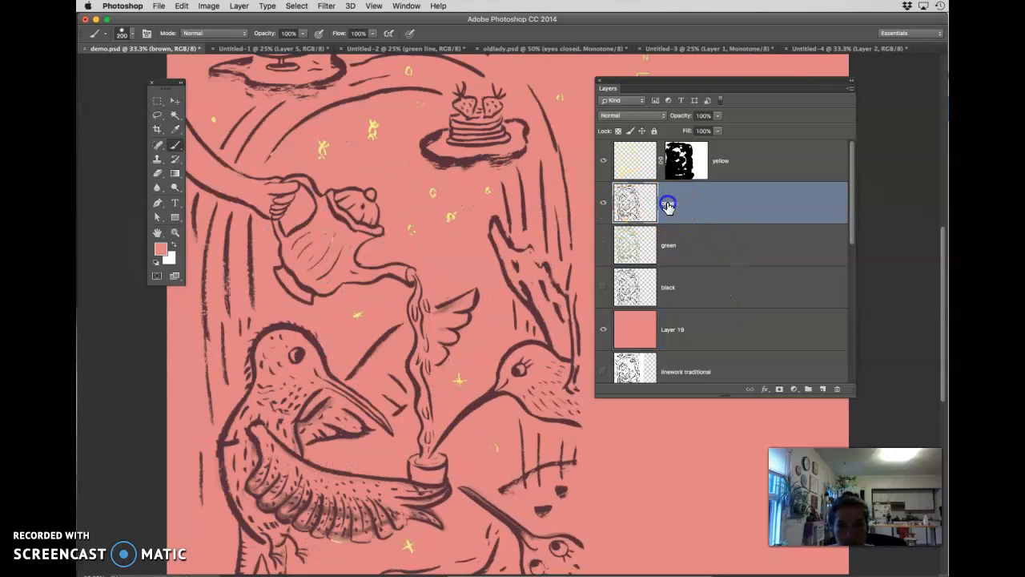
Rename the brown layer to mauve
{"action": "type", "text": "mauve"}
{"action": "key", "text": "Return"}
{"action": "left_click_drag", "start_coordinate": [296, 355], "coordinate": [392, 425]}
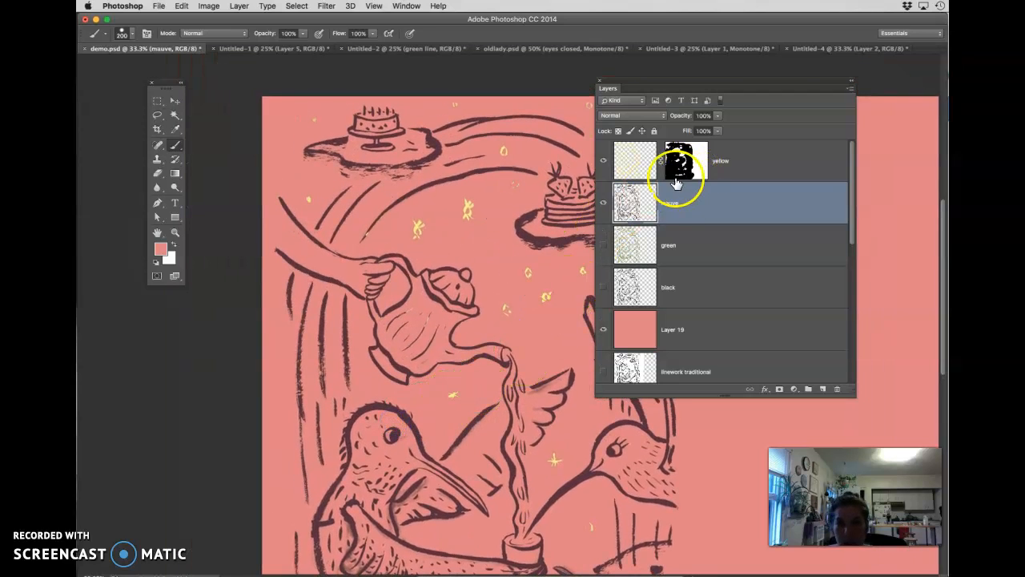
Toggle the visibility of the yellow layer to compare its stars with the mauve linework underneath
{"action": "left_click", "coordinate": [604, 163]}
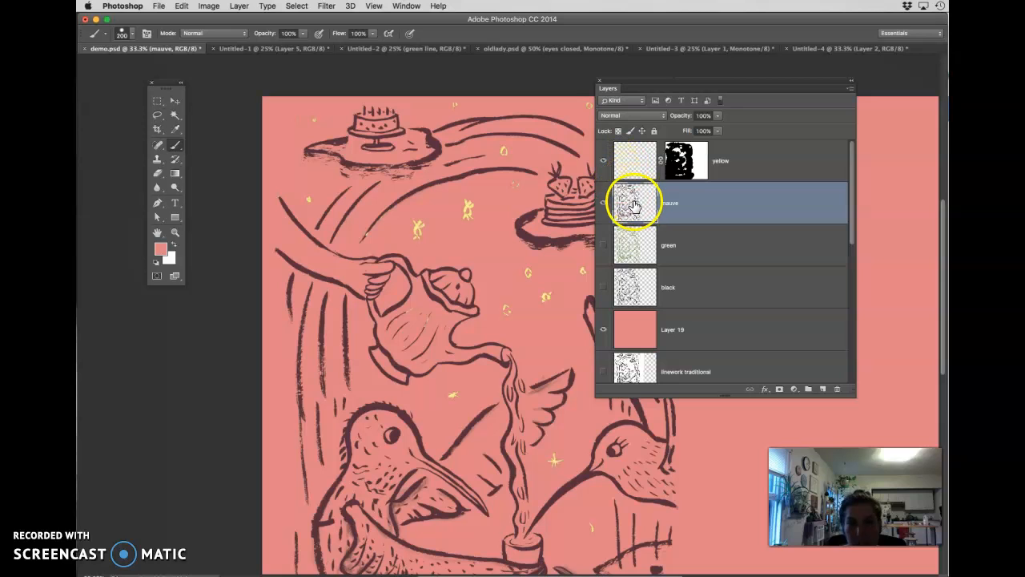
{"action": "left_click", "coordinate": [606, 165]}
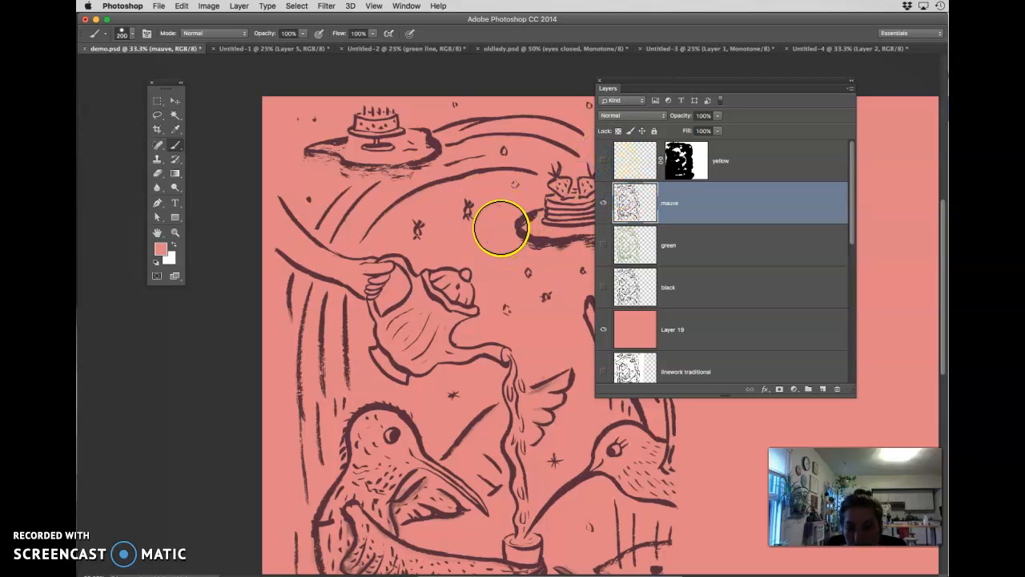
{"action": "left_click", "coordinate": [602, 162]}
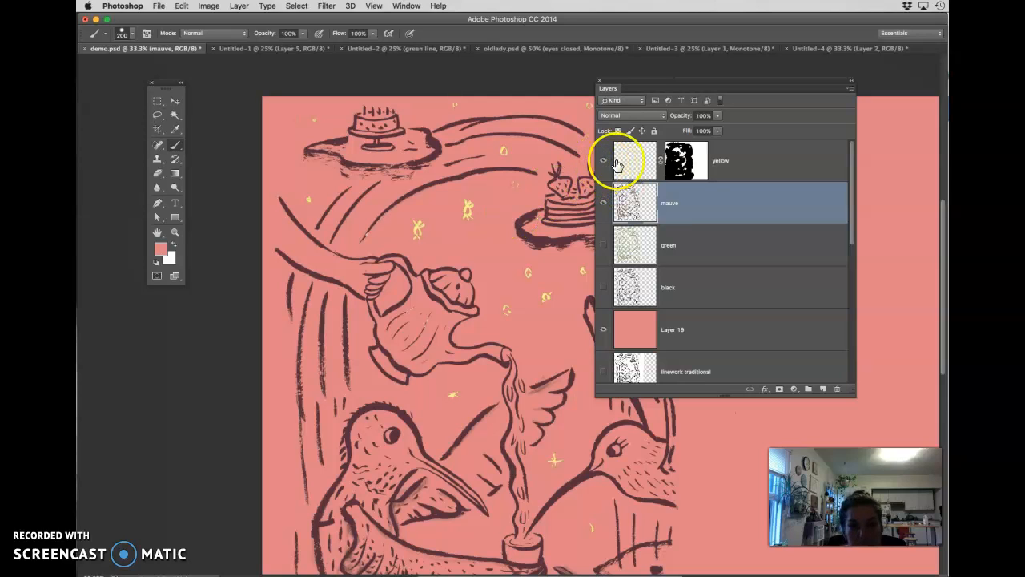
{"action": "left_click", "coordinate": [687, 165]}
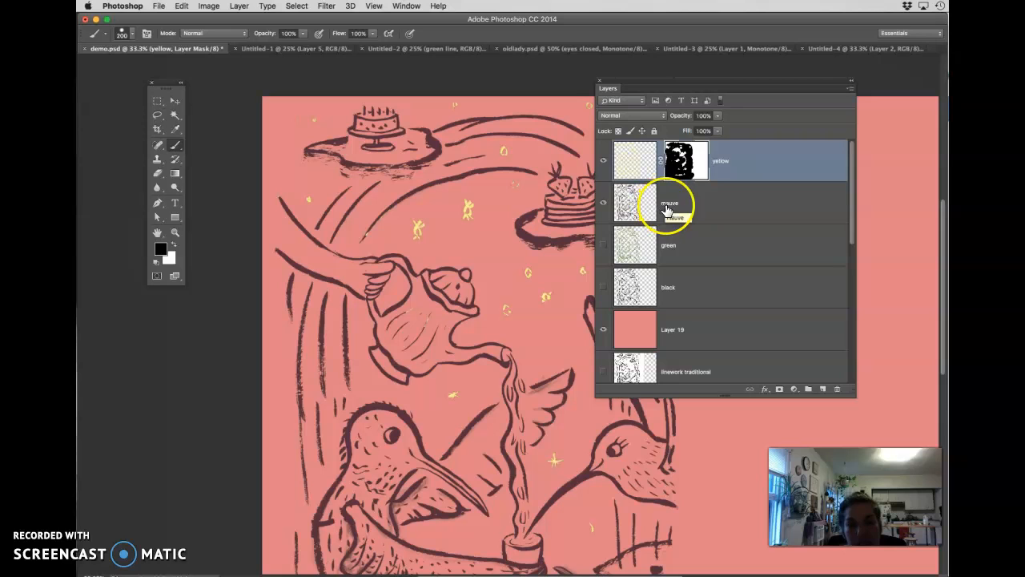
{"action": "left_click", "coordinate": [604, 163]}
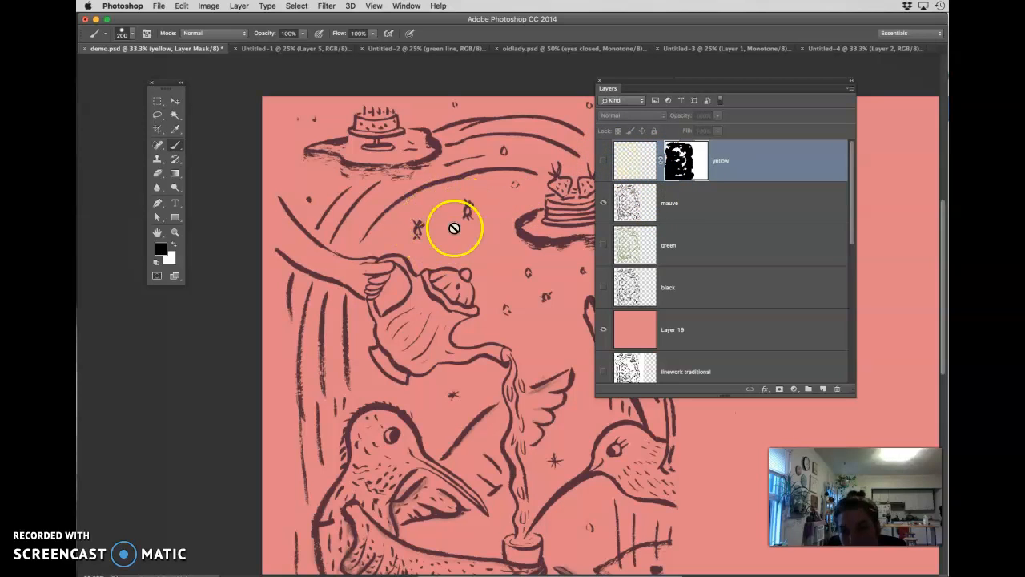
{"action": "left_click", "coordinate": [604, 161]}
Paint on the yellow layer's mask around the teapot with the Brush, swapping between black and white
{"action": "left_click_drag", "start_coordinate": [663, 181], "coordinate": [633, 144]}
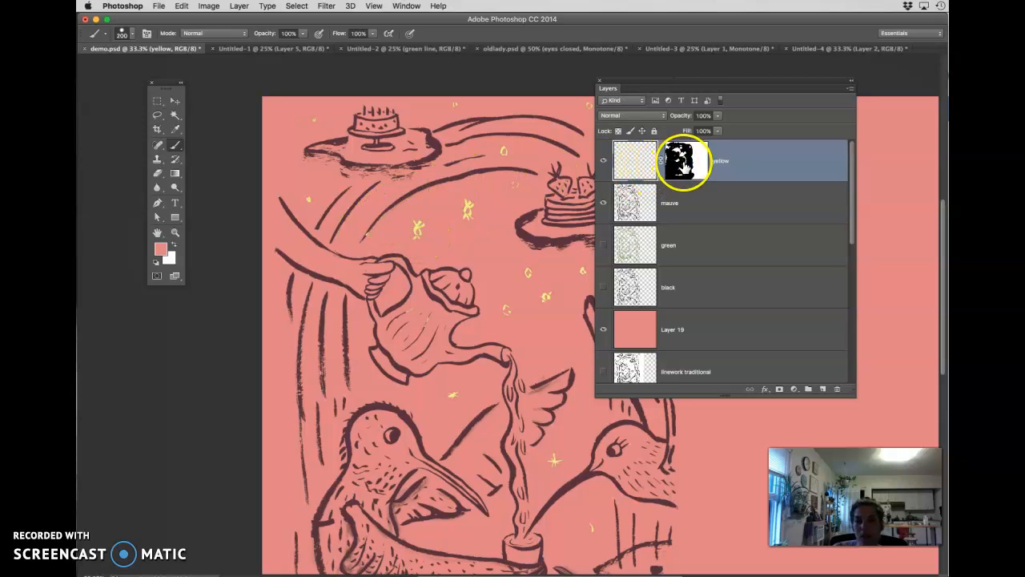
{"action": "left_click", "coordinate": [685, 160]}
{"action": "mouse_move", "coordinate": [360, 242]}
{"action": "left_mouse_down"}
{"action": "mouse_move", "coordinate": [383, 219]}
{"action": "mouse_move", "coordinate": [373, 243]}
{"action": "mouse_move", "coordinate": [380, 287]}
{"action": "left_mouse_up"}
{"action": "key", "text": "x"}
{"action": "left_click_drag", "start_coordinate": [498, 377], "coordinate": [427, 288]}
{"action": "left_click", "coordinate": [535, 366]}
{"action": "left_click_drag", "start_coordinate": [435, 440], "coordinate": [449, 357]}
{"action": "left_click_drag", "start_coordinate": [388, 442], "coordinate": [375, 445]}
{"action": "mouse_move", "coordinate": [494, 229]}
{"action": "left_mouse_down"}
{"action": "mouse_move", "coordinate": [453, 290]}
{"action": "mouse_move", "coordinate": [487, 245]}
{"action": "left_mouse_up"}
Hide the yellow layer and add a layer mask to the mauve layer
{"action": "key", "text": "super+plus"}
{"action": "key", "text": "super+plus"}
{"action": "key", "text": "super+plus"}
{"action": "key", "text": "super+plus"}
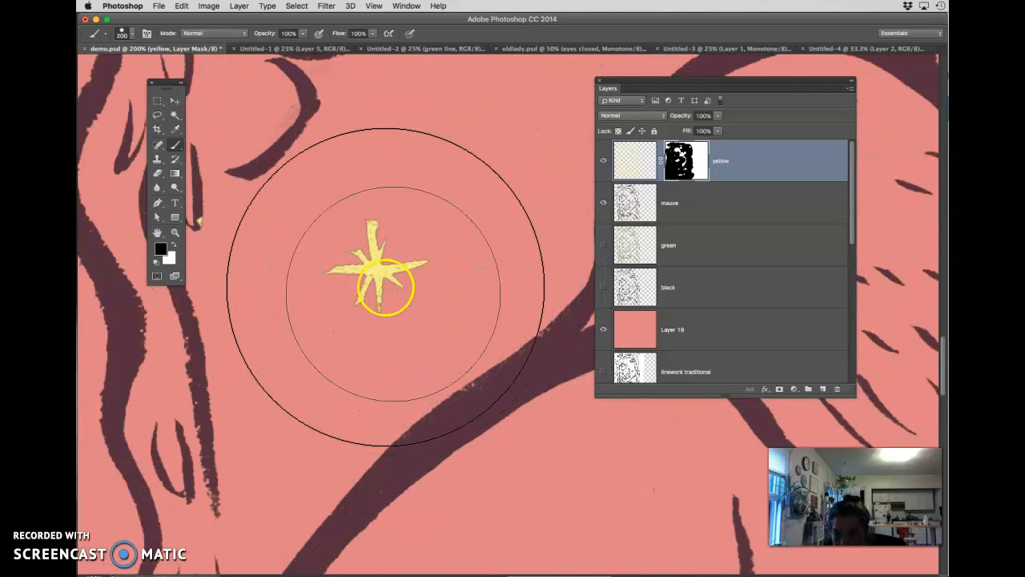
{"action": "key", "text": "v"}
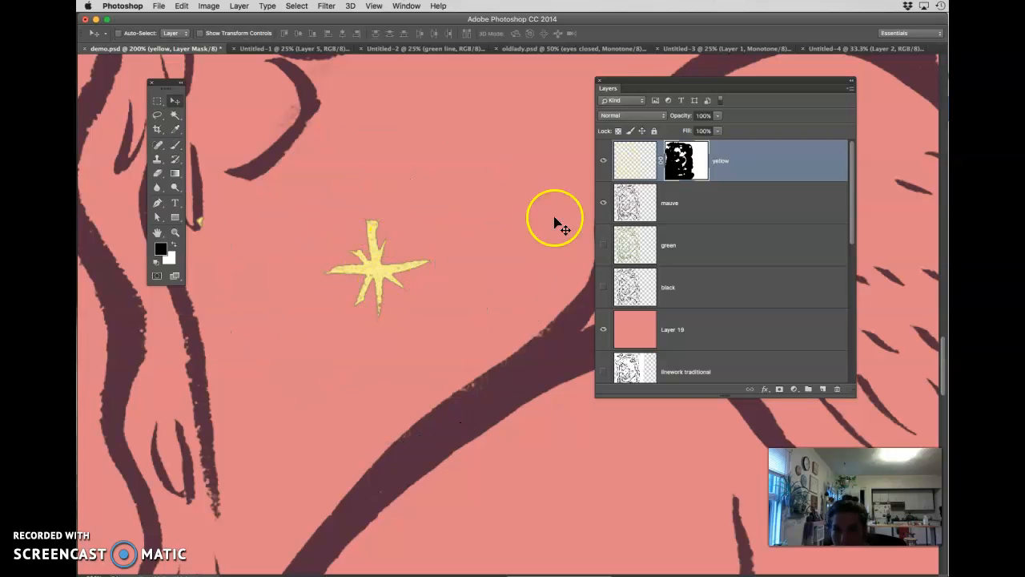
{"action": "left_click", "coordinate": [603, 160]}
{"action": "left_click", "coordinate": [685, 205]}
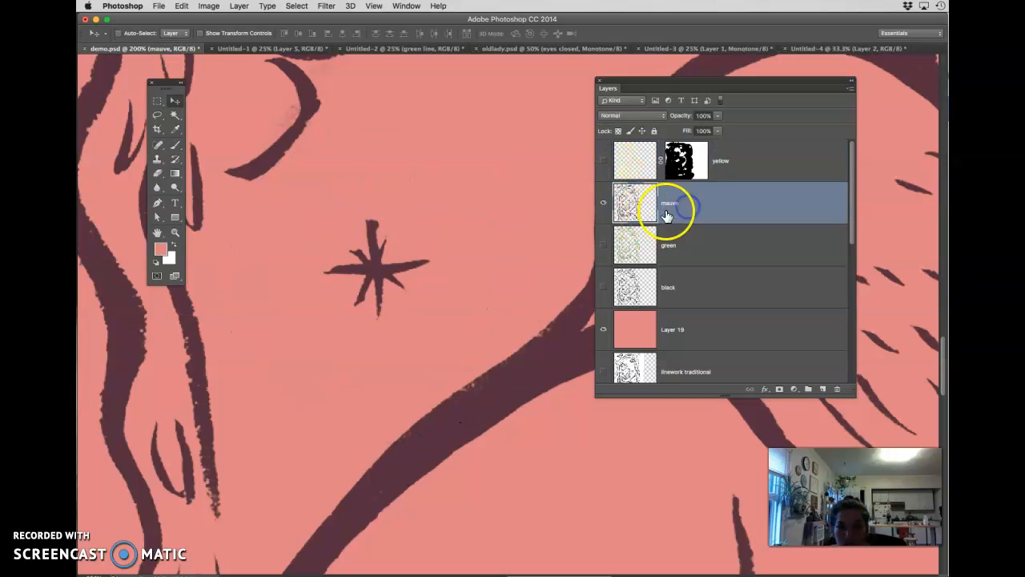
{"action": "left_click", "coordinate": [781, 390]}
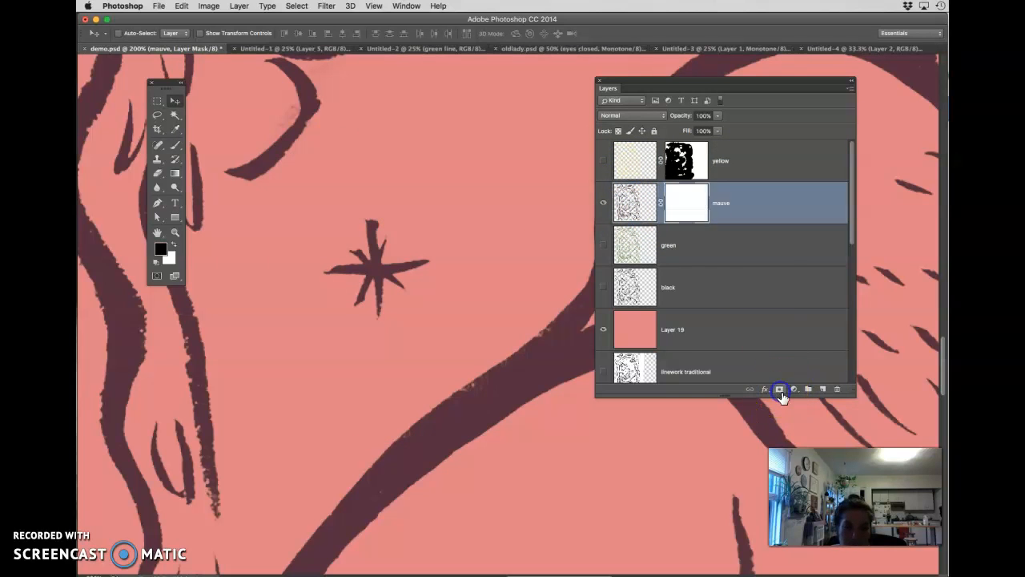
Paint black over the star on the mauve layer's mask, then show the yellow layer
{"action": "key", "text": "b"}
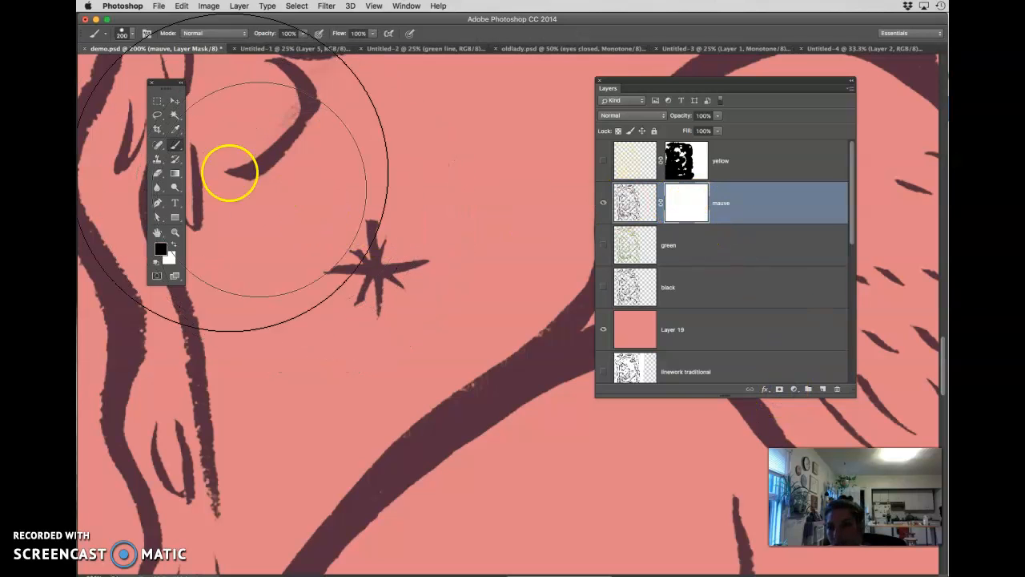
{"action": "left_click", "coordinate": [161, 253]}
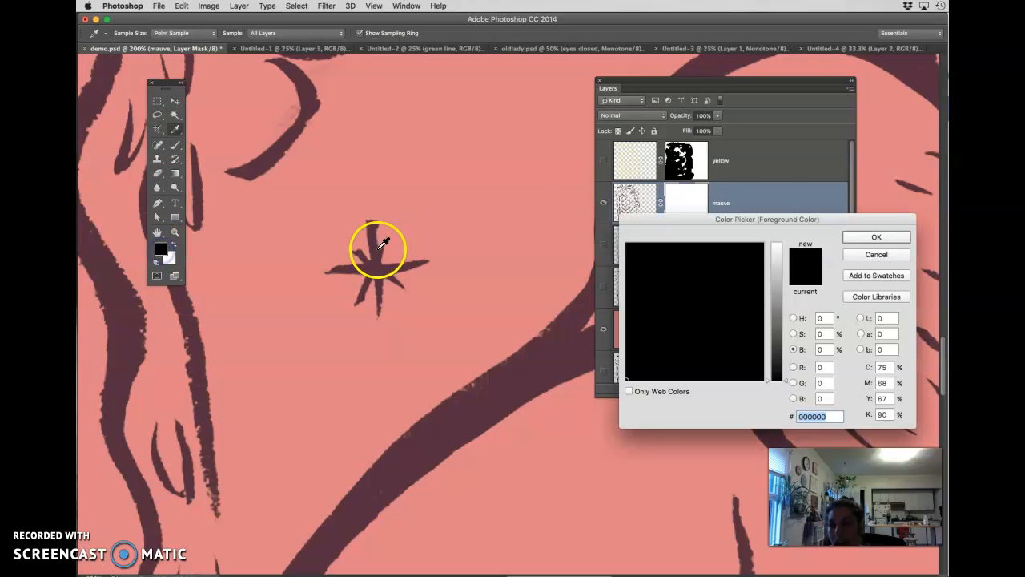
{"action": "left_click", "coordinate": [853, 240]}
{"action": "left_click", "coordinate": [366, 247]}
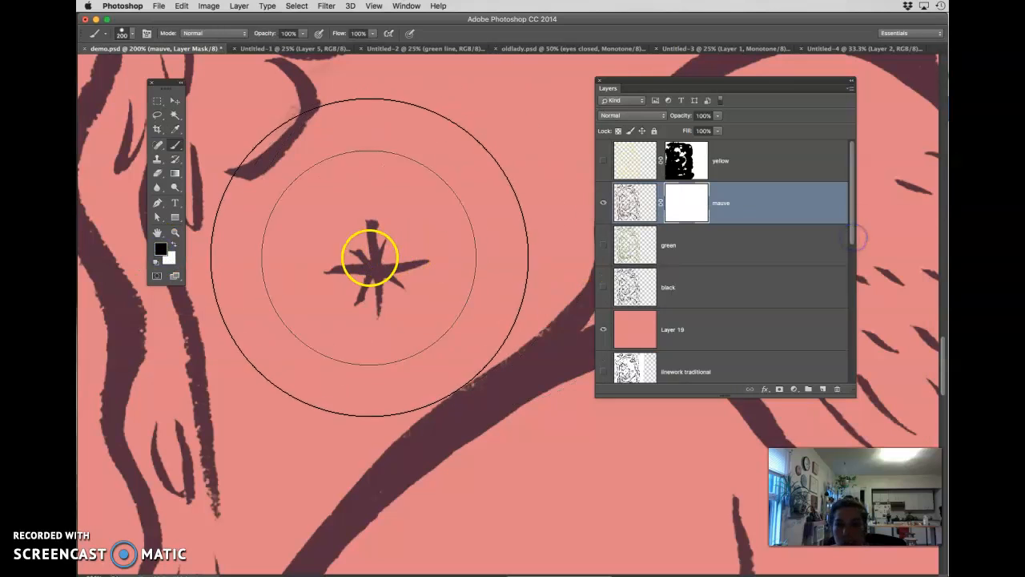
{"action": "left_click", "coordinate": [603, 160]}
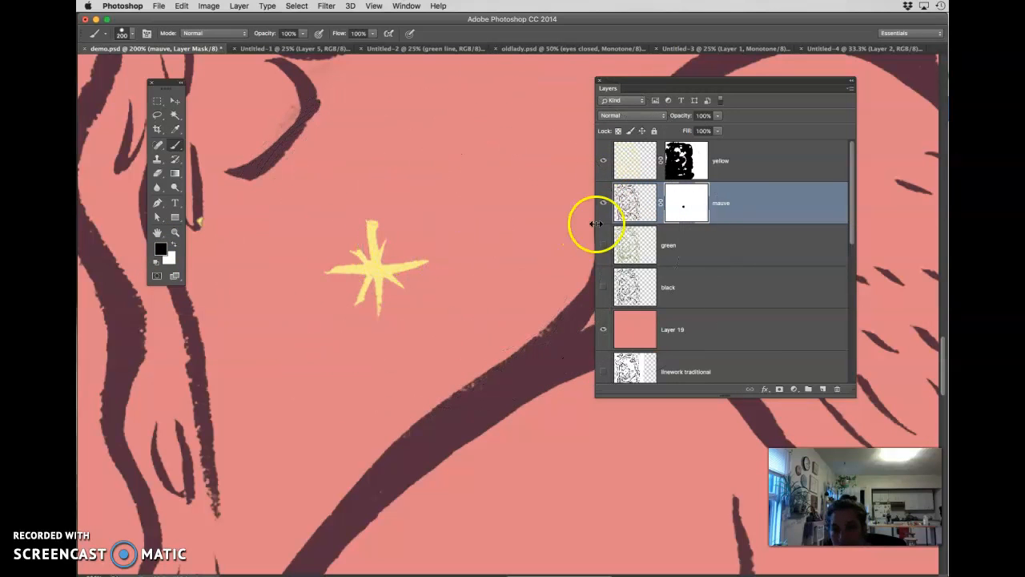
Mask out the mauve edges around the yellow star above the hummingbird by painting black on the mauve layer's mask
{"action": "left_click_drag", "start_coordinate": [485, 178], "coordinate": [315, 398]}
{"action": "key", "text": "super+minus"}
{"action": "key", "text": "super+minus"}
{"action": "key", "text": "super+plus"}
{"action": "key", "text": "super+plus"}
{"action": "key", "text": "super+plus"}
{"action": "left_click_drag", "start_coordinate": [453, 402], "coordinate": [695, 284]}
{"action": "left_click_drag", "start_coordinate": [339, 394], "coordinate": [501, 408]}
{"action": "key", "text": "v"}
{"action": "left_click_drag", "start_coordinate": [430, 384], "coordinate": [450, 542]}
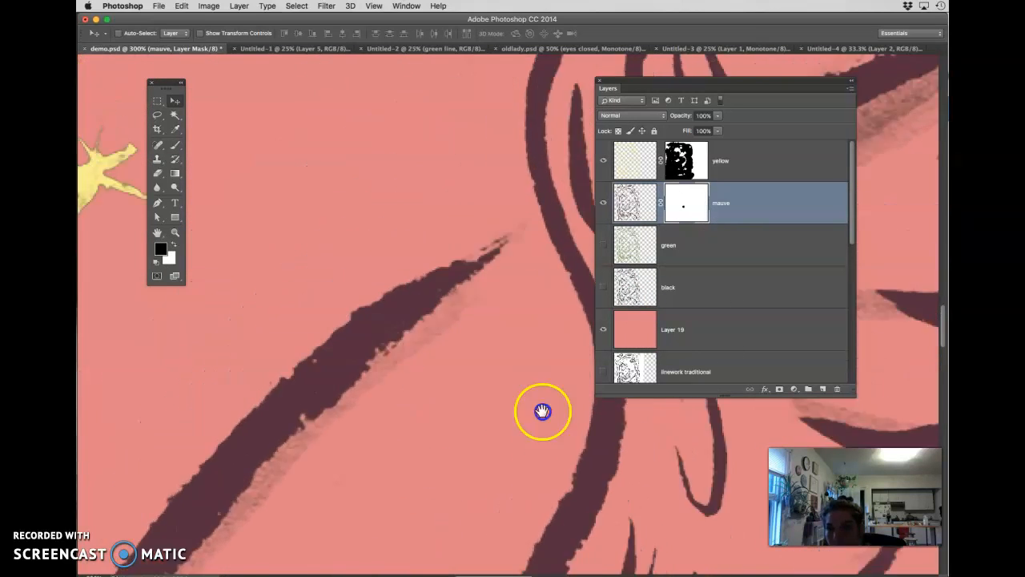
{"action": "left_click_drag", "start_coordinate": [542, 411], "coordinate": [593, 425]}
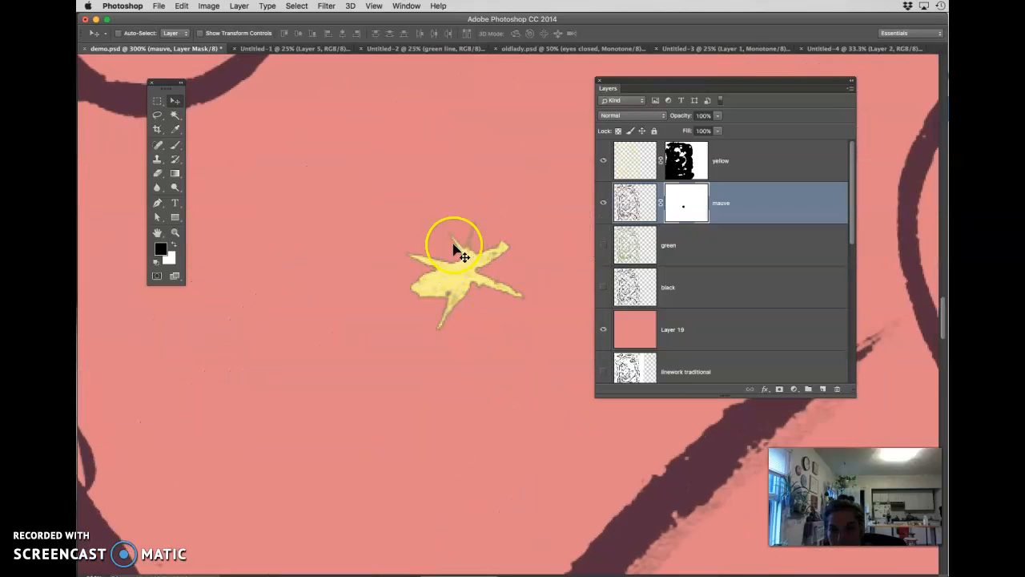
{"action": "left_click", "coordinate": [683, 206]}
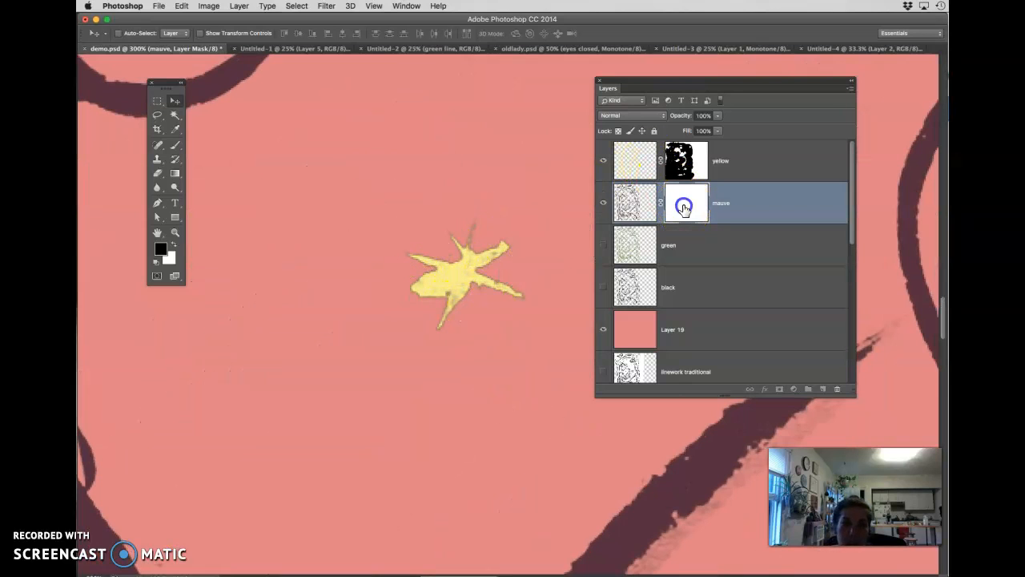
{"action": "left_click", "coordinate": [603, 161]}
{"action": "left_click", "coordinate": [603, 161]}
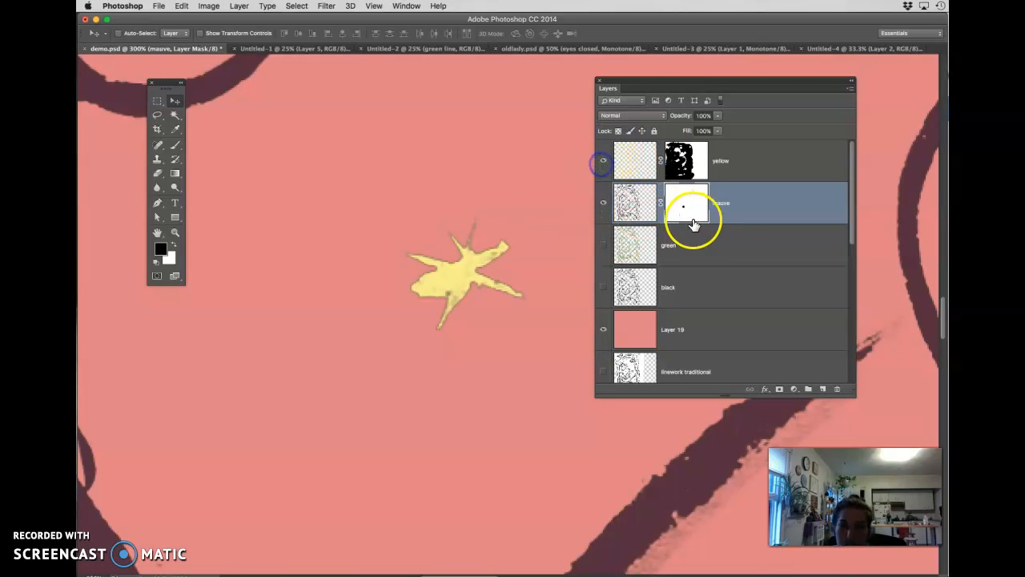
{"action": "key", "text": "b"}
{"action": "left_click", "coordinate": [416, 273]}
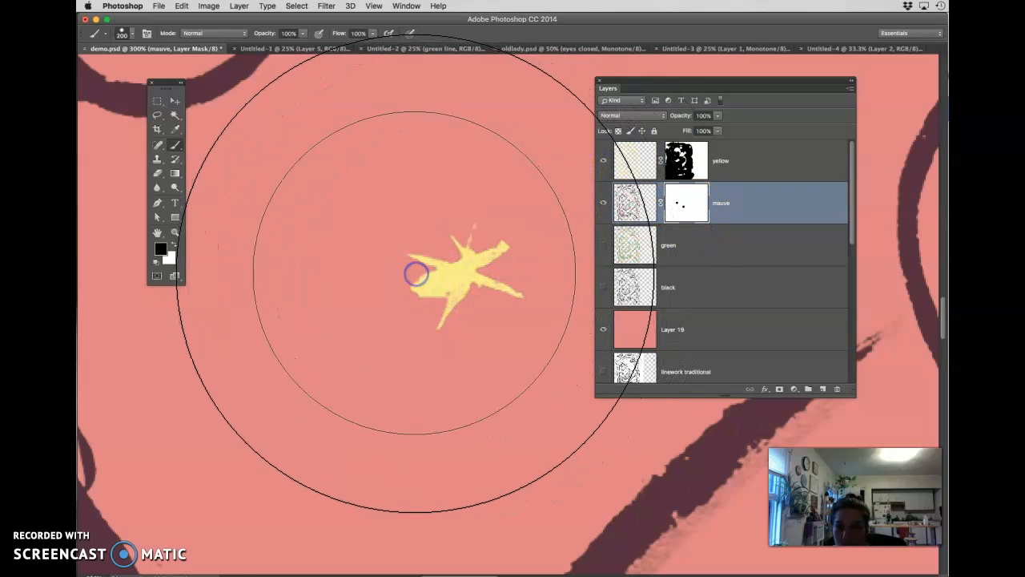
Toggle the yellow layer's visibility to check the masked stars against the whole illustration
{"action": "key", "text": "super+minus"}
{"action": "key", "text": "super+minus"}
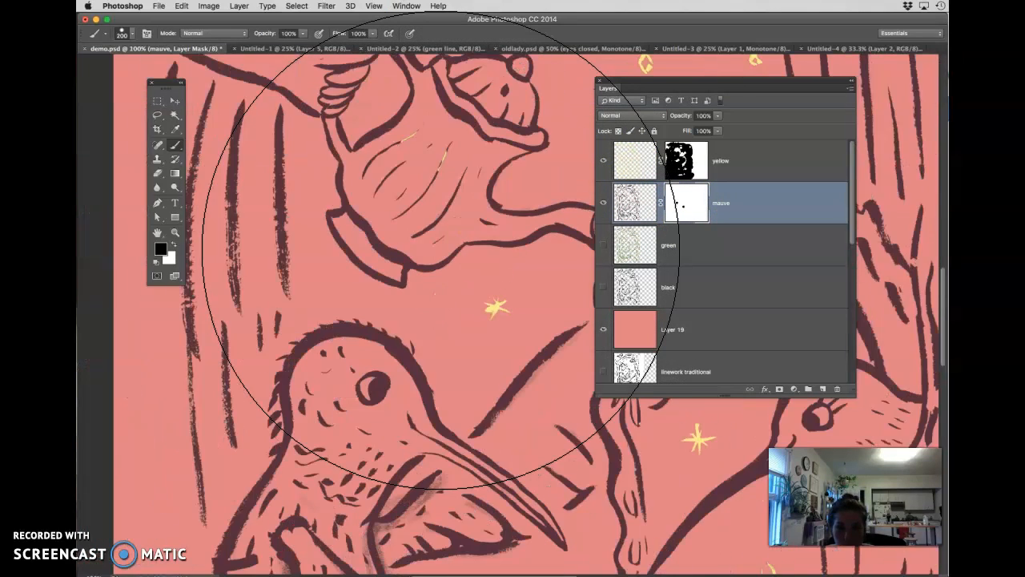
{"action": "key", "text": "super+minus"}
{"action": "key", "text": "super+minus"}
{"action": "key", "text": "super+minus"}
{"action": "mouse_move", "coordinate": [468, 427]}
{"action": "left_mouse_down"}
{"action": "mouse_move", "coordinate": [342, 429]}
{"action": "mouse_move", "coordinate": [341, 439]}
{"action": "left_mouse_up"}
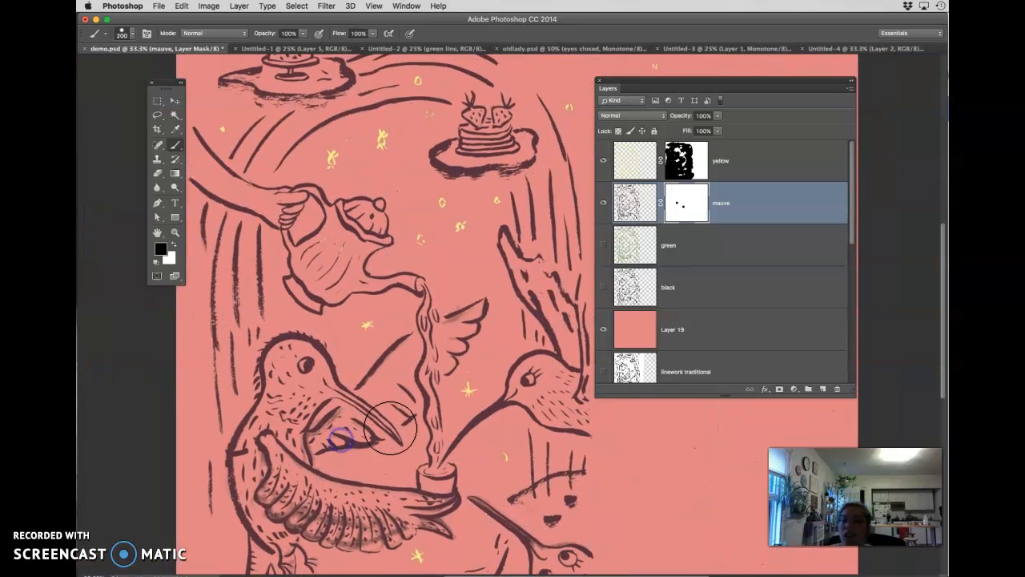
{"action": "left_click", "coordinate": [604, 160]}
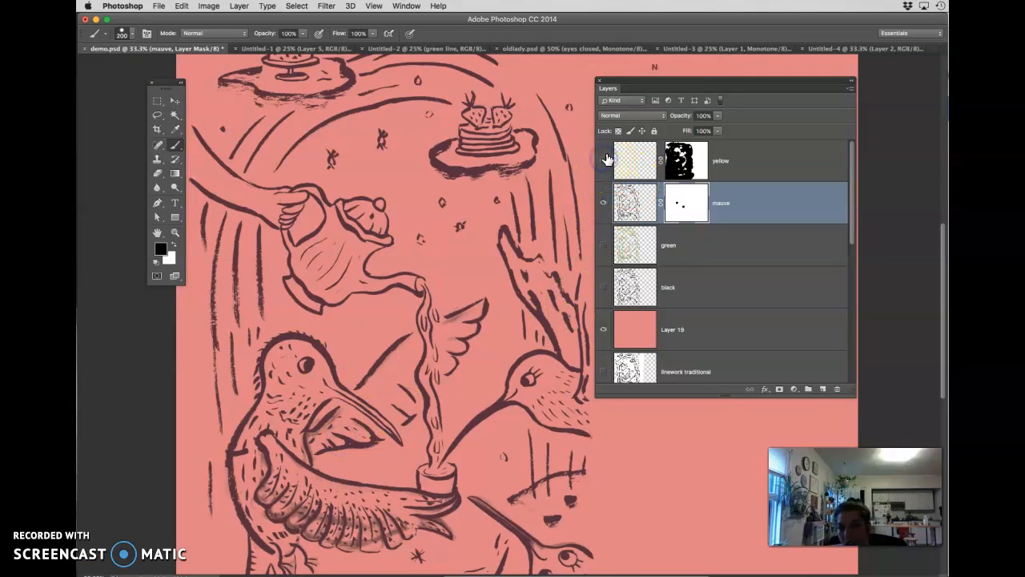
{"action": "left_click", "coordinate": [604, 161]}
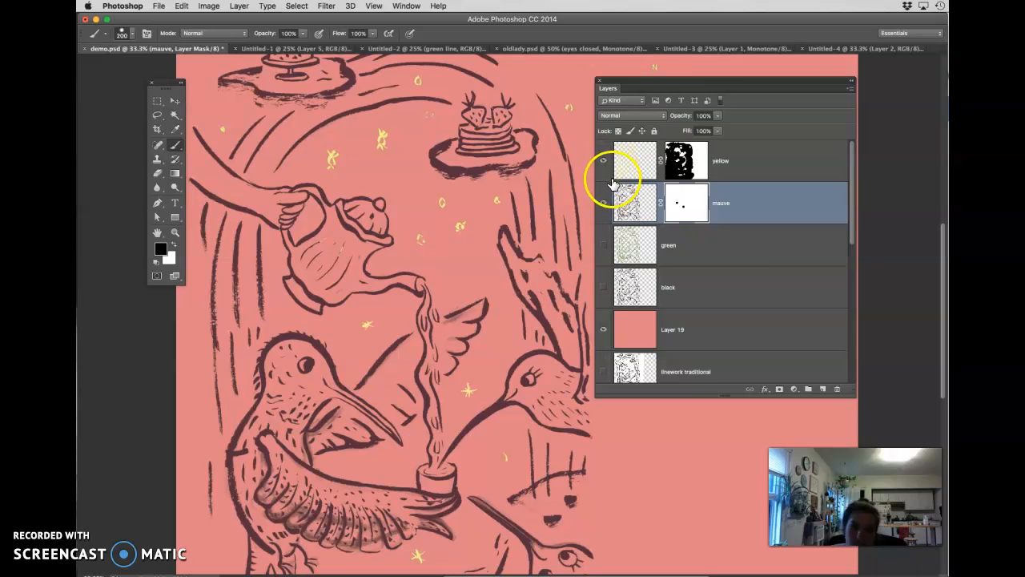
Hide the yellow layer and paint black on the mauve layer's mask over the small shapes beside the teapot
{"action": "left_click", "coordinate": [604, 160]}
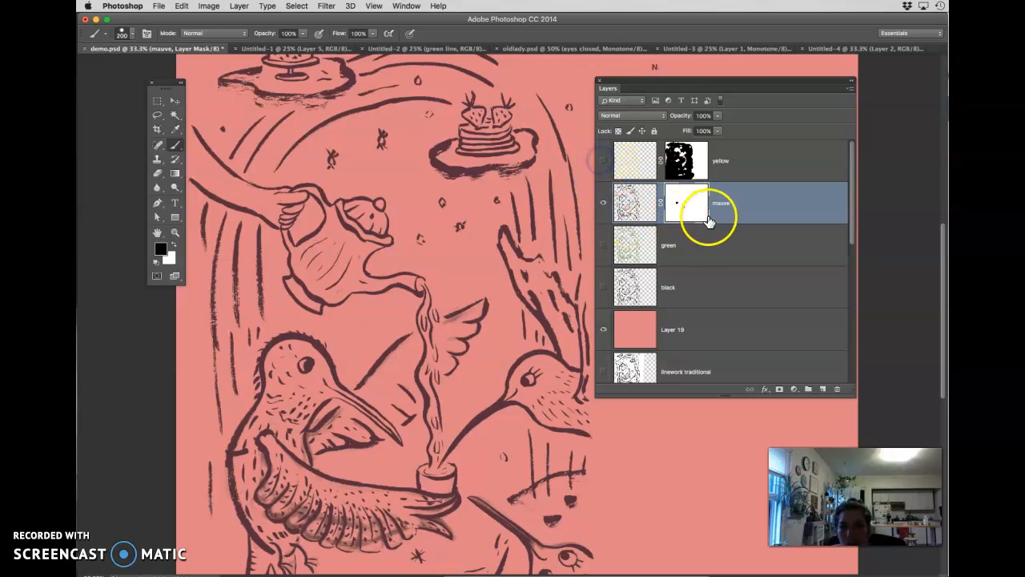
{"action": "mouse_move", "coordinate": [447, 210]}
{"action": "left_mouse_down"}
{"action": "mouse_move", "coordinate": [459, 230]}
{"action": "mouse_move", "coordinate": [434, 226]}
{"action": "left_mouse_up"}
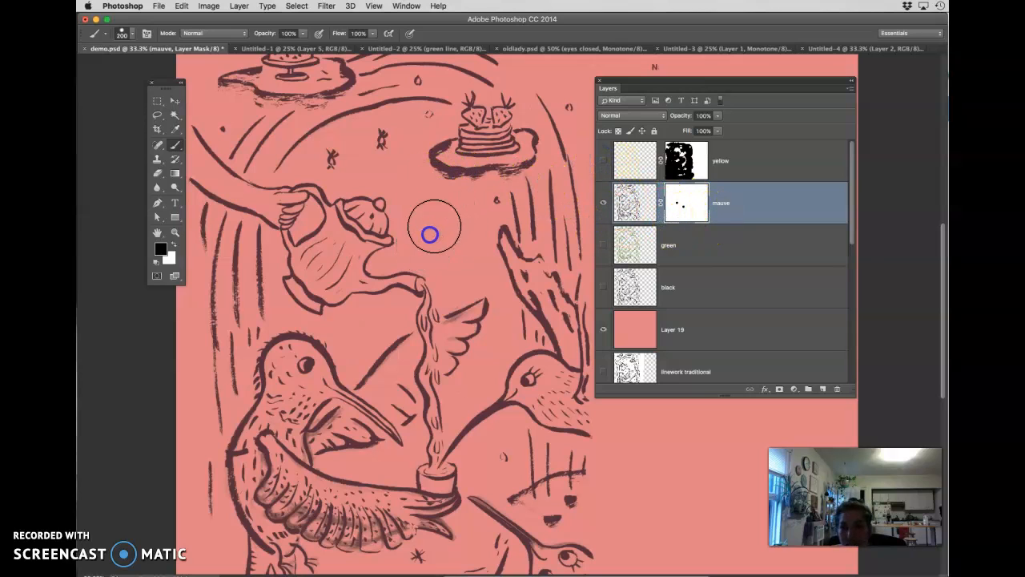
{"action": "left_click_drag", "start_coordinate": [494, 199], "coordinate": [483, 206]}
Undo the brush strokes on the mauve layer's mask until it is blank white
{"action": "key", "text": "super+alt+z"}
{"action": "key", "text": "super+alt+z"}
{"action": "key", "text": "super+alt+z"}
{"action": "key", "text": "v"}
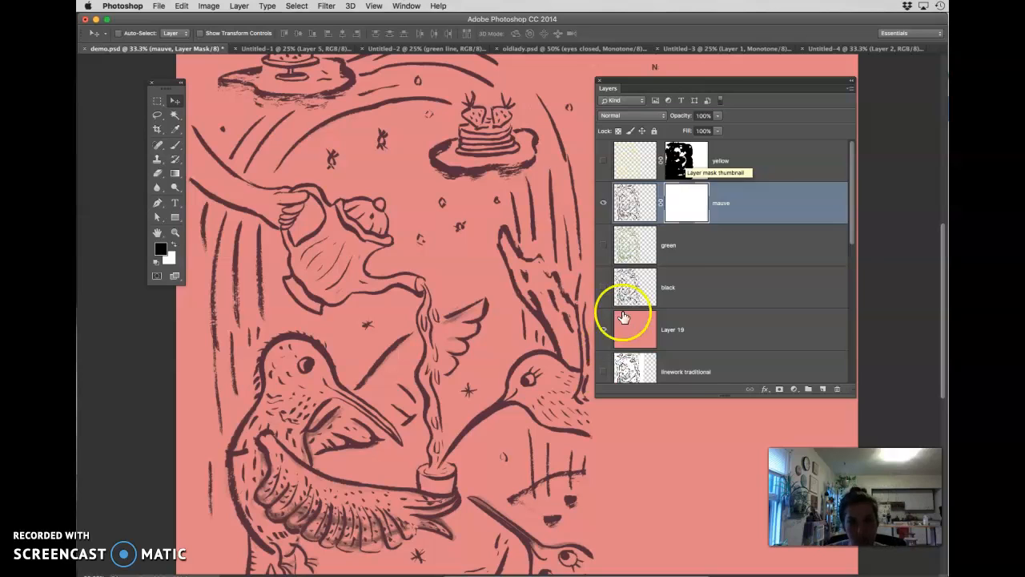
Load the yellow layer's mask as a selection and fill it with black on the mauve layer's mask
{"action": "left_click", "coordinate": [681, 169]}
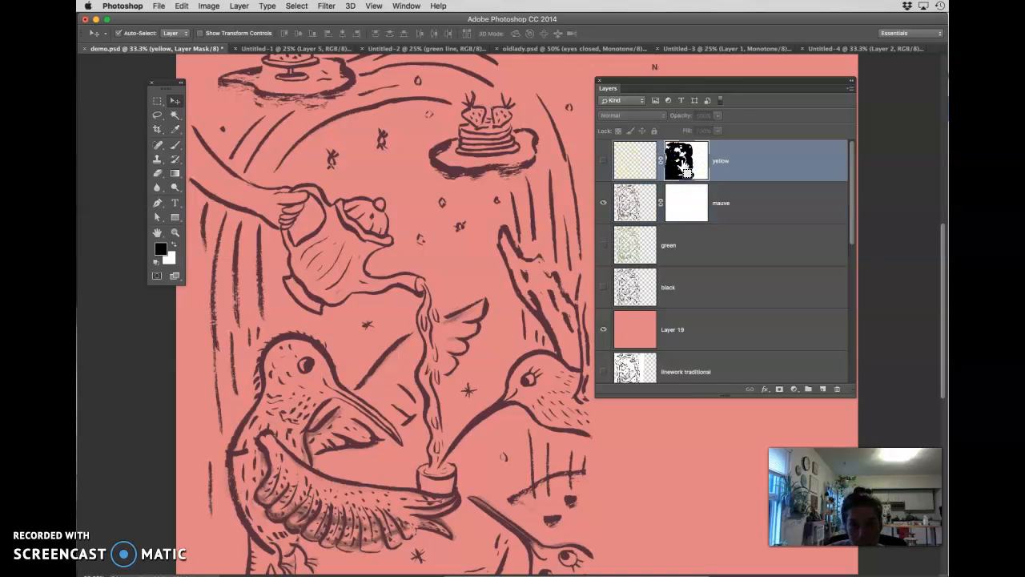
{"action": "left_click", "coordinate": [680, 161], "text": "super"}
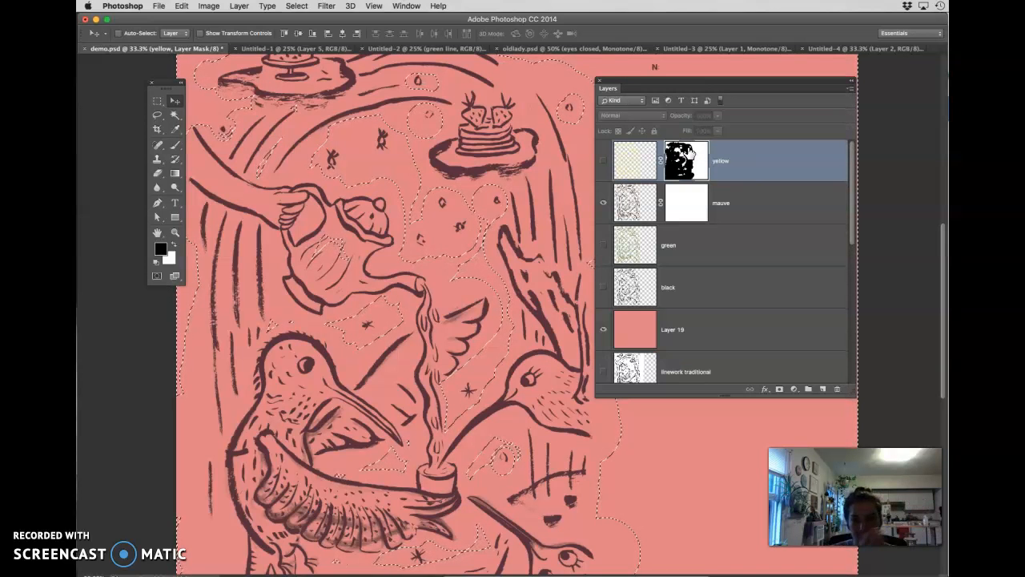
{"action": "key", "text": "super+d"}
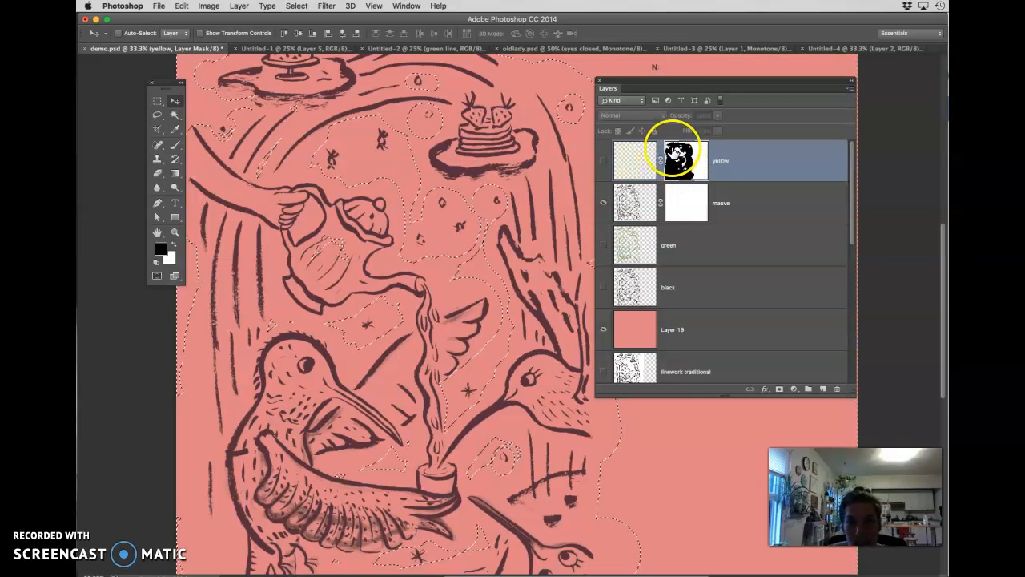
{"action": "left_click", "coordinate": [685, 205]}
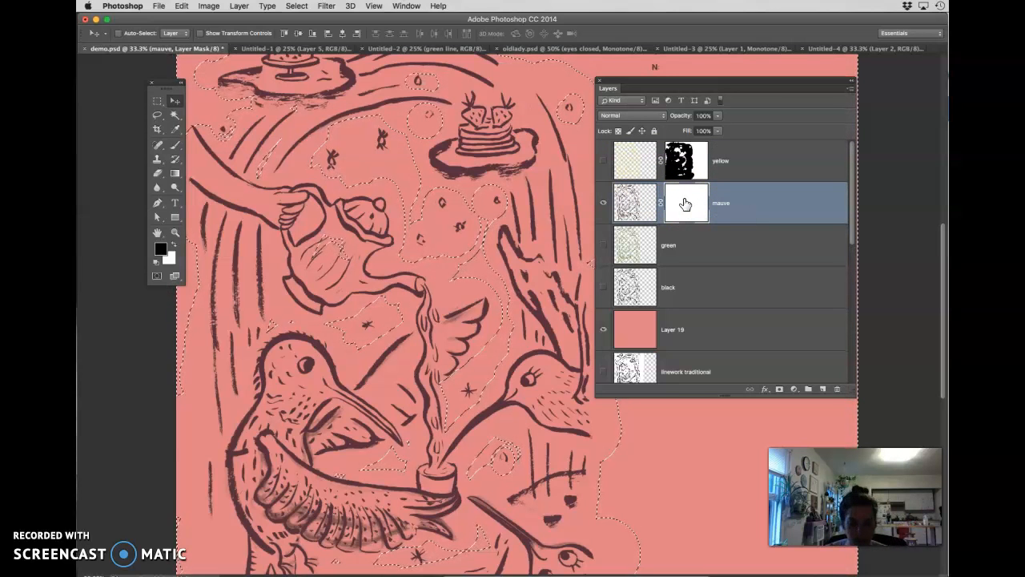
{"action": "key", "text": "alt+BackSpace"}
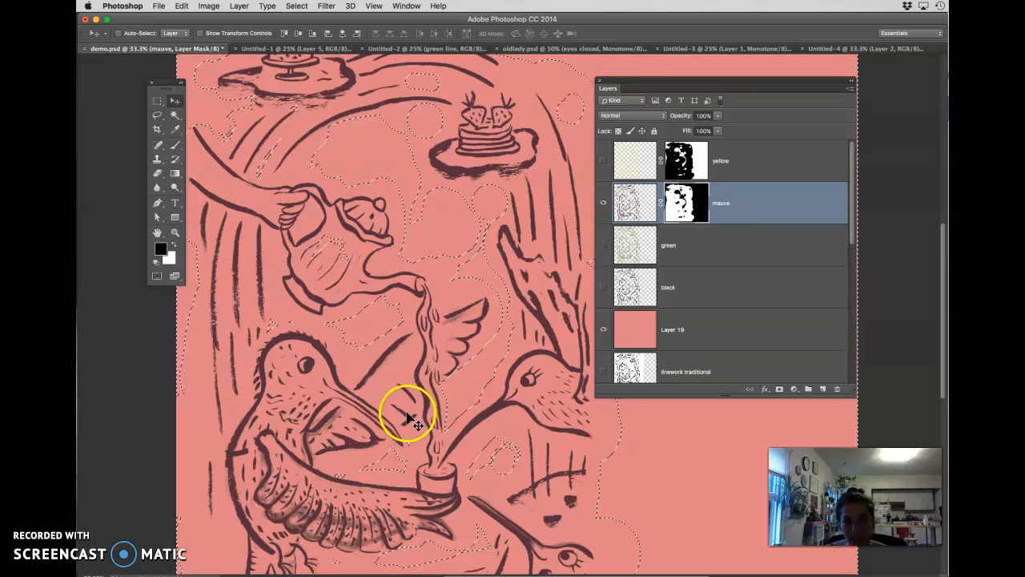
{"action": "key", "text": "super+d"}
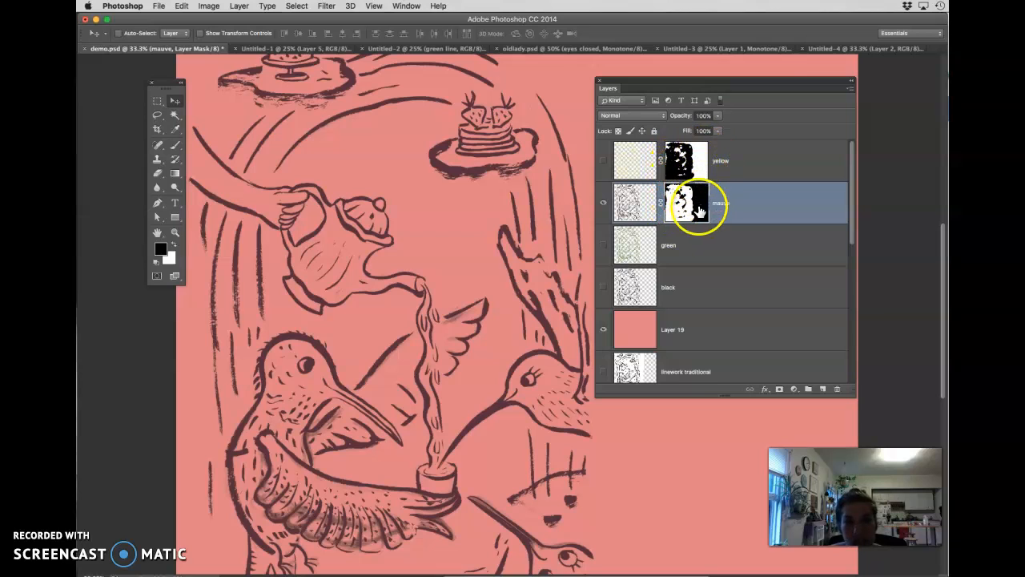
Toggle the yellow layer on and off to check it against the masked mauve linework
{"action": "left_click", "coordinate": [603, 161]}
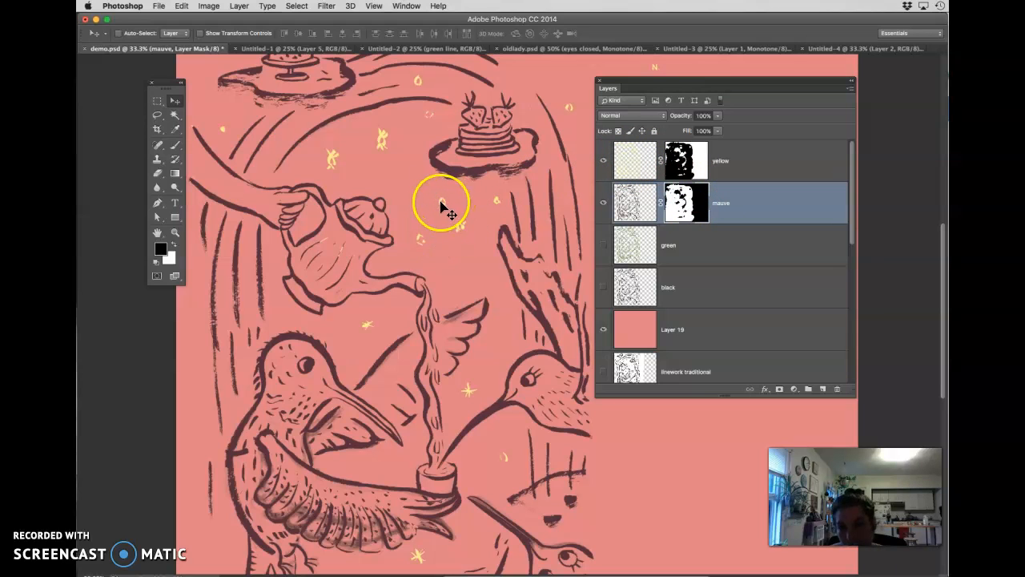
{"action": "left_click", "coordinate": [603, 162]}
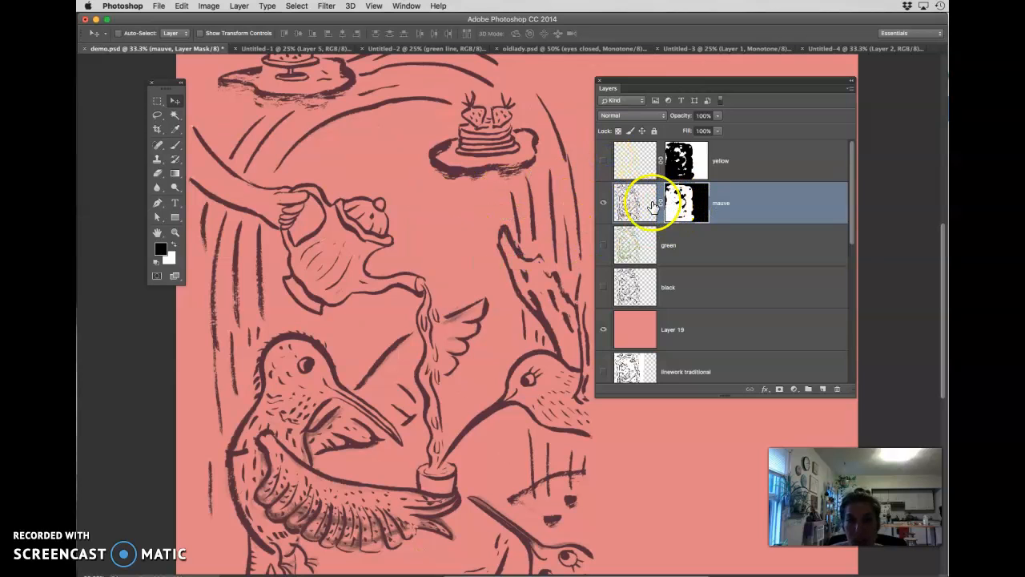
Show the yellow layer and examine how its stars sit with the masked mauve linework
{"action": "left_click", "coordinate": [603, 162]}
{"action": "left_click_drag", "start_coordinate": [450, 240], "coordinate": [515, 303]}
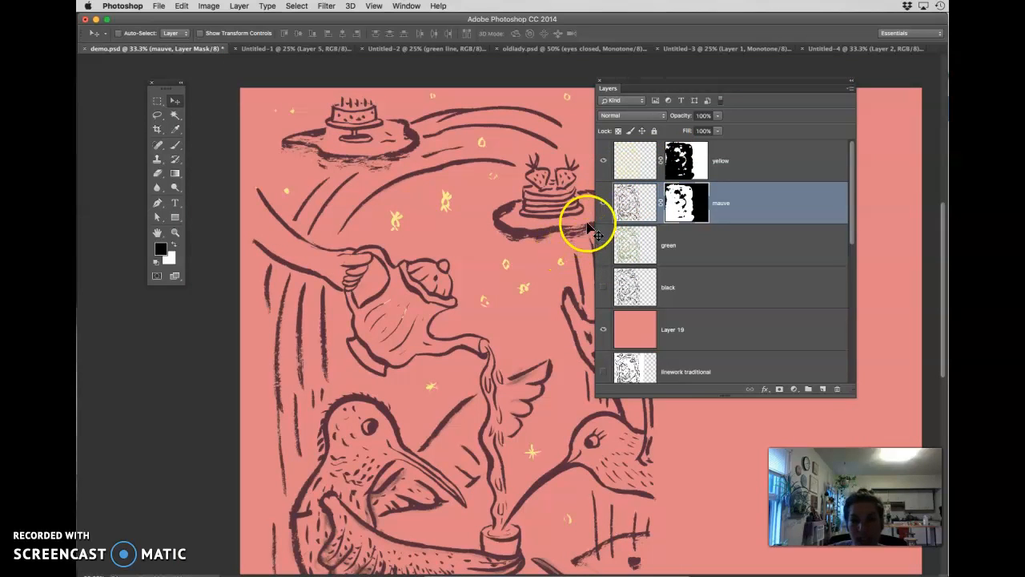
{"action": "left_click_drag", "start_coordinate": [644, 168], "coordinate": [635, 148]}
{"action": "left_click", "coordinate": [631, 208]}
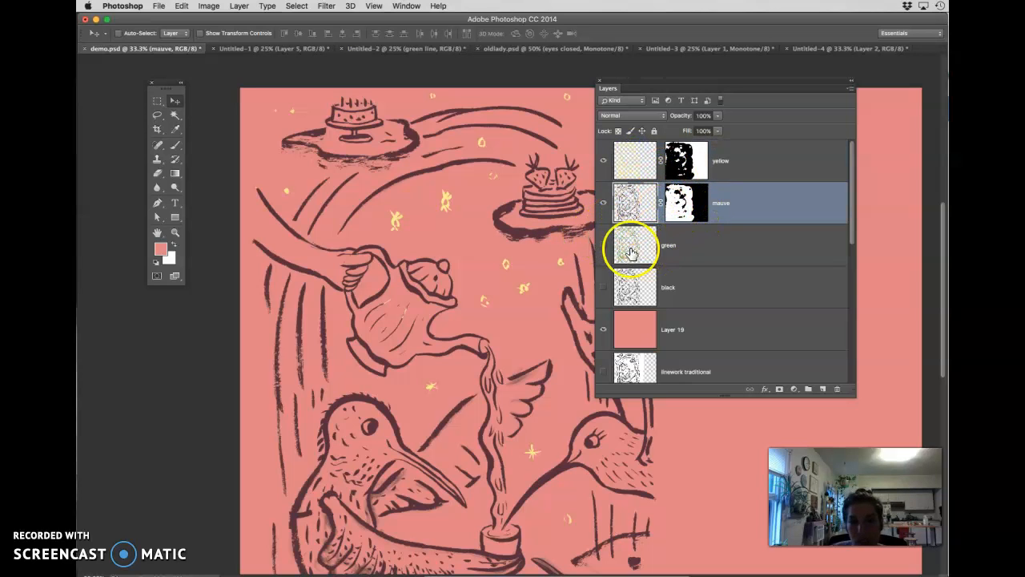
Move the green layer above the mauve layer, making green visible and hiding yellow
{"action": "mouse_move", "coordinate": [393, 386]}
{"action": "left_mouse_down"}
{"action": "mouse_move", "coordinate": [388, 331]}
{"action": "mouse_move", "coordinate": [373, 327]}
{"action": "mouse_move", "coordinate": [406, 326]}
{"action": "mouse_move", "coordinate": [438, 222]}
{"action": "mouse_move", "coordinate": [425, 227]}
{"action": "mouse_move", "coordinate": [421, 205]}
{"action": "mouse_move", "coordinate": [402, 233]}
{"action": "left_mouse_up"}
{"action": "key", "text": "b"}
{"action": "key", "text": "super+z"}
{"action": "left_click_drag", "start_coordinate": [677, 246], "coordinate": [678, 194]}
{"action": "left_click", "coordinate": [603, 202]}
{"action": "left_click", "coordinate": [603, 160]}
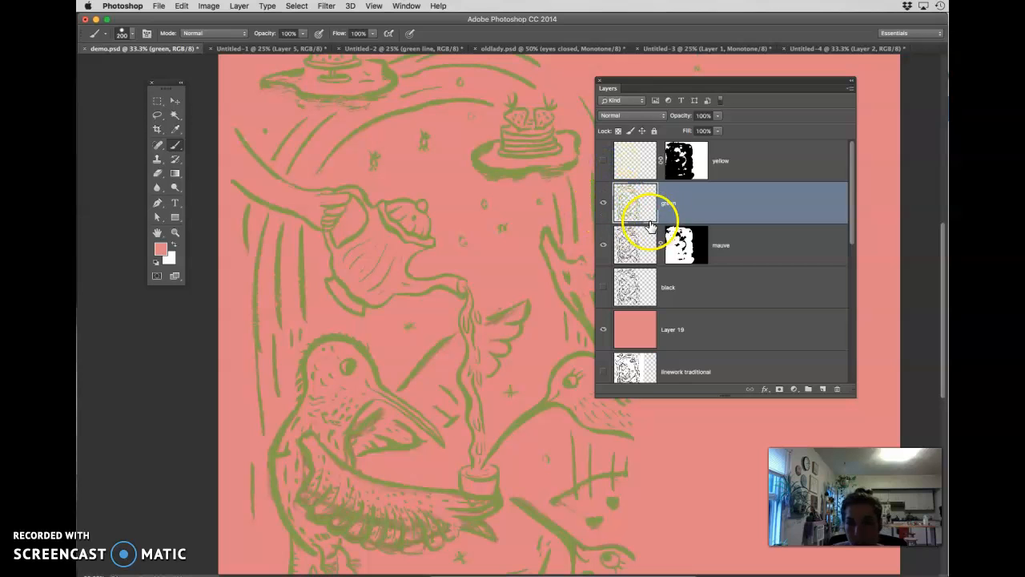
Add a mask to the green layer and paint it black over the arches, cakes, arm and large bird's head and wings
{"action": "left_click", "coordinate": [778, 390]}
{"action": "mouse_move", "coordinate": [407, 213]}
{"action": "left_mouse_down"}
{"action": "mouse_move", "coordinate": [396, 256]}
{"action": "mouse_move", "coordinate": [381, 251]}
{"action": "mouse_move", "coordinate": [384, 203]}
{"action": "left_mouse_up"}
{"action": "key", "text": "super+z"}
{"action": "key", "text": "alt+super+z"}
{"action": "mouse_move", "coordinate": [312, 191]}
{"action": "left_mouse_down"}
{"action": "mouse_move", "coordinate": [297, 246]}
{"action": "mouse_move", "coordinate": [284, 216]}
{"action": "mouse_move", "coordinate": [227, 222]}
{"action": "mouse_move", "coordinate": [221, 185]}
{"action": "mouse_move", "coordinate": [313, 159]}
{"action": "mouse_move", "coordinate": [305, 169]}
{"action": "mouse_move", "coordinate": [293, 129]}
{"action": "mouse_move", "coordinate": [350, 93]}
{"action": "mouse_move", "coordinate": [361, 61]}
{"action": "mouse_move", "coordinate": [264, 83]}
{"action": "left_mouse_up"}
{"action": "left_click_drag", "start_coordinate": [274, 183], "coordinate": [254, 224]}
{"action": "mouse_move", "coordinate": [370, 160]}
{"action": "left_mouse_down"}
{"action": "mouse_move", "coordinate": [501, 131]}
{"action": "mouse_move", "coordinate": [466, 96]}
{"action": "mouse_move", "coordinate": [497, 104]}
{"action": "mouse_move", "coordinate": [554, 183]}
{"action": "mouse_move", "coordinate": [504, 190]}
{"action": "mouse_move", "coordinate": [527, 273]}
{"action": "mouse_move", "coordinate": [456, 251]}
{"action": "left_mouse_up"}
{"action": "mouse_move", "coordinate": [428, 183]}
{"action": "left_mouse_down"}
{"action": "mouse_move", "coordinate": [390, 177]}
{"action": "mouse_move", "coordinate": [347, 197]}
{"action": "left_mouse_up"}
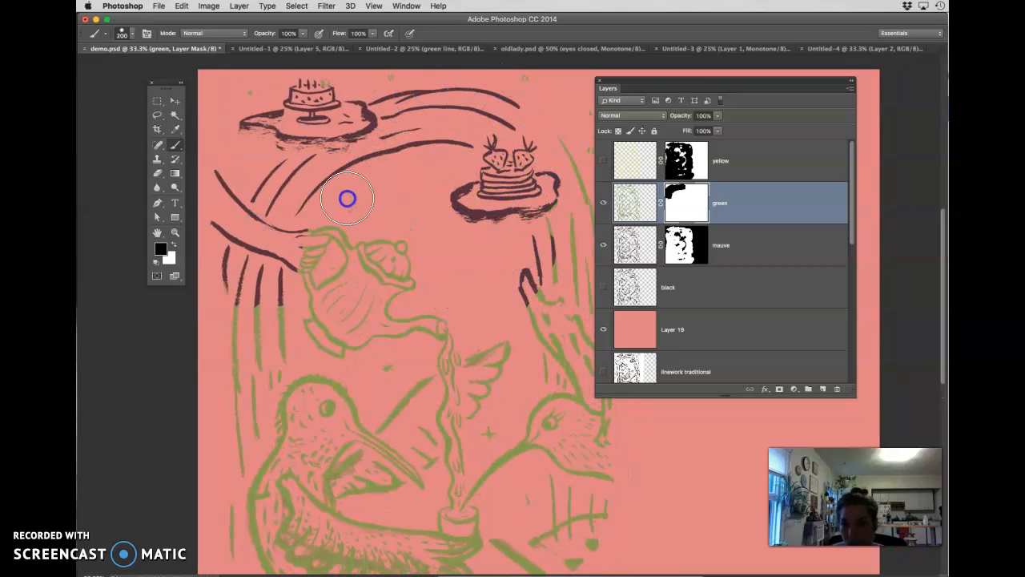
{"action": "mouse_move", "coordinate": [494, 325]}
{"action": "left_mouse_down"}
{"action": "mouse_move", "coordinate": [482, 401]}
{"action": "mouse_move", "coordinate": [478, 358]}
{"action": "mouse_move", "coordinate": [485, 434]}
{"action": "left_mouse_up"}
{"action": "mouse_move", "coordinate": [400, 377]}
{"action": "left_mouse_down"}
{"action": "mouse_move", "coordinate": [413, 423]}
{"action": "mouse_move", "coordinate": [362, 453]}
{"action": "mouse_move", "coordinate": [334, 428]}
{"action": "mouse_move", "coordinate": [325, 388]}
{"action": "mouse_move", "coordinate": [281, 392]}
{"action": "mouse_move", "coordinate": [268, 337]}
{"action": "mouse_move", "coordinate": [232, 387]}
{"action": "left_mouse_up"}
Load the green layer's linework as a selection and mix olive green 7c9c25 as the foreground colour
{"action": "left_click", "coordinate": [625, 202], "text": "super"}
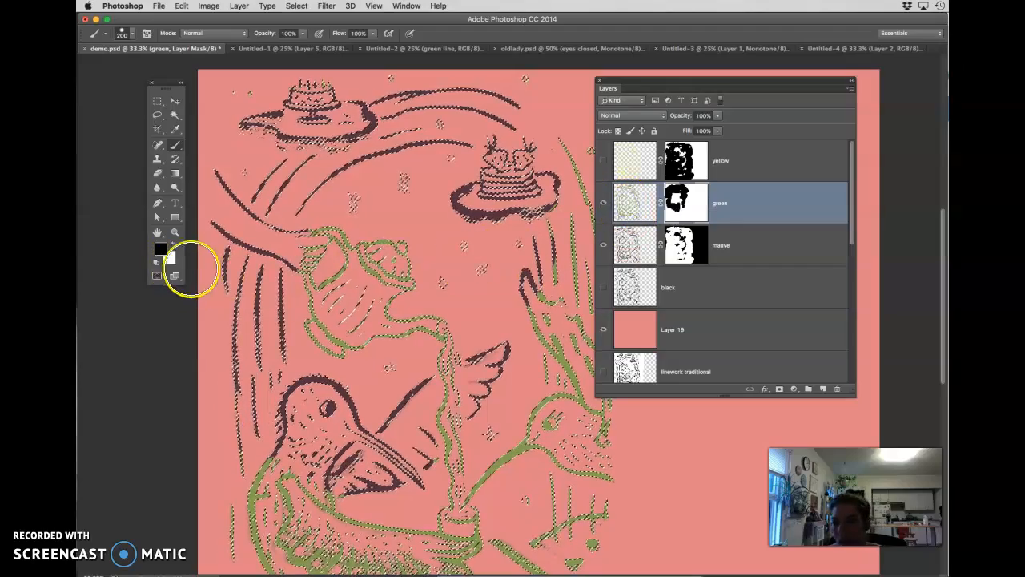
{"action": "left_click", "coordinate": [161, 249]}
{"action": "left_click", "coordinate": [778, 303]}
{"action": "left_click", "coordinate": [663, 271]}
{"action": "left_click_drag", "start_coordinate": [777, 332], "coordinate": [778, 331]}
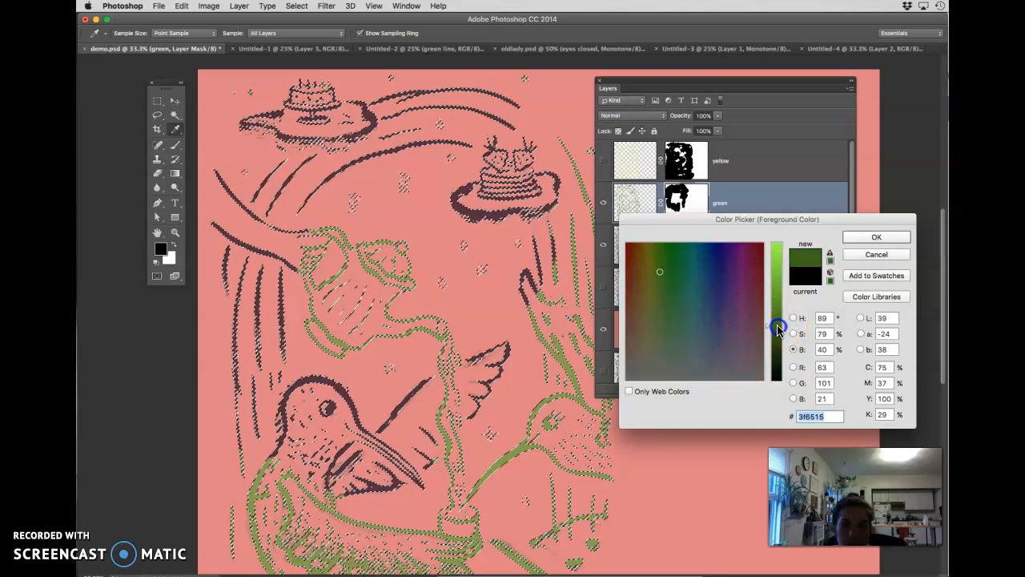
{"action": "left_click", "coordinate": [654, 274]}
{"action": "left_click", "coordinate": [781, 300]}
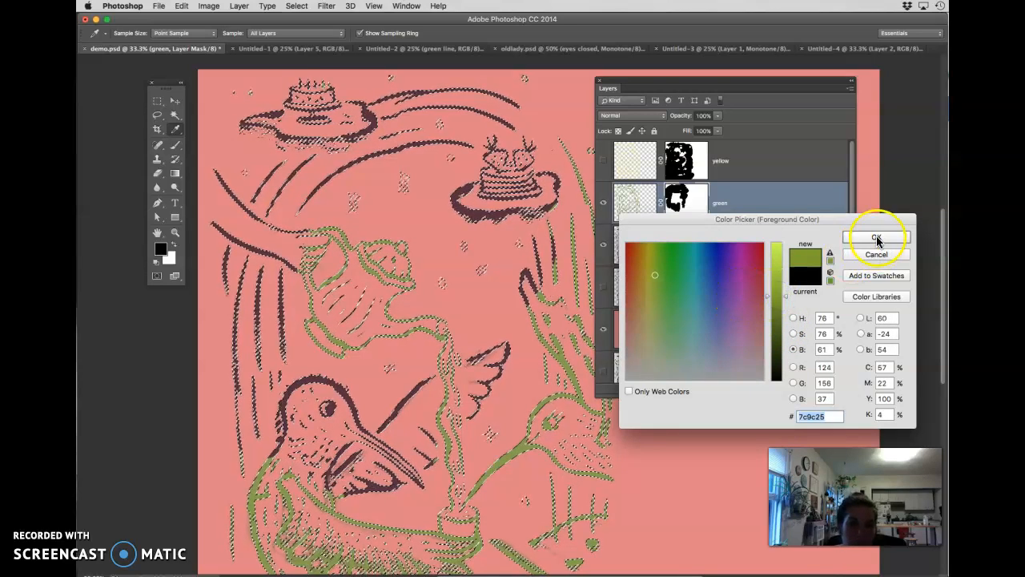
{"action": "left_click", "coordinate": [876, 237]}
Try to fill the selected linework on the green layer with the foreground colour
{"action": "key", "text": "b"}
{"action": "left_click", "coordinate": [649, 201]}
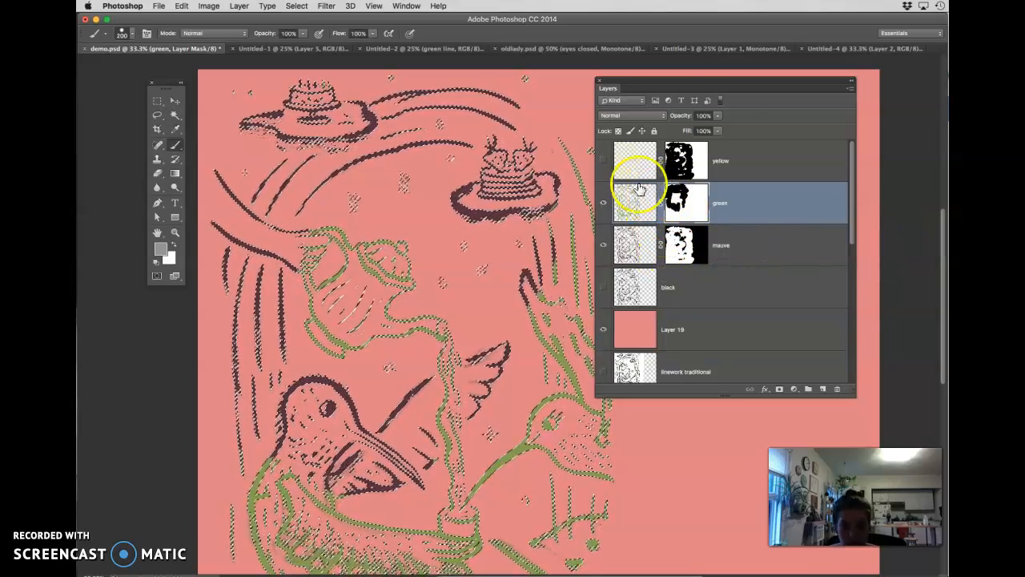
{"action": "key", "text": "alt+BackSpace"}
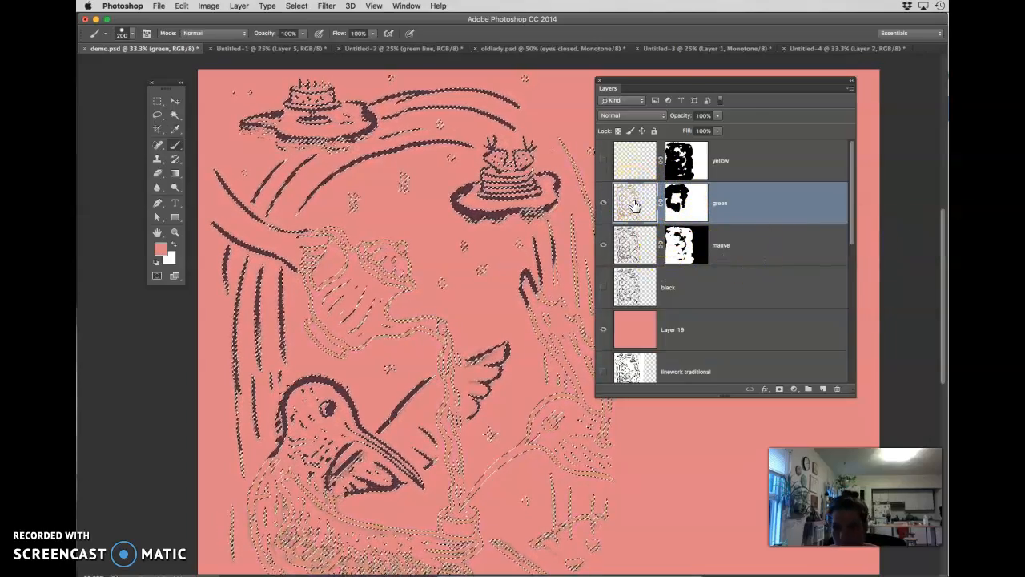
Set the foreground colour to green 5faa41, refill the selected linework on the green layer and deselect
{"action": "left_click", "coordinate": [161, 247]}
{"action": "left_click", "coordinate": [665, 295]}
{"action": "left_click_drag", "start_coordinate": [778, 269], "coordinate": [777, 285]}
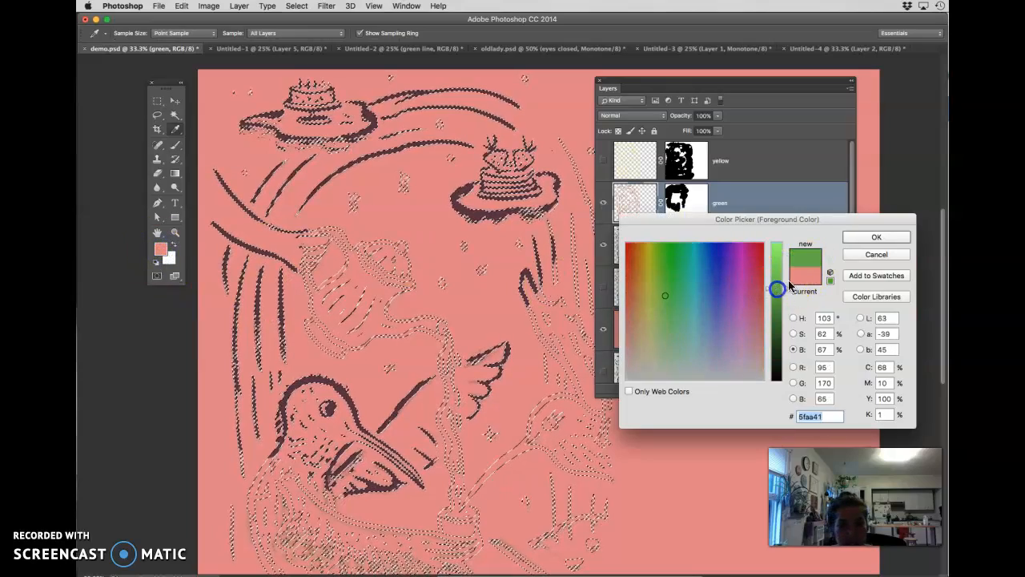
{"action": "left_click", "coordinate": [873, 236]}
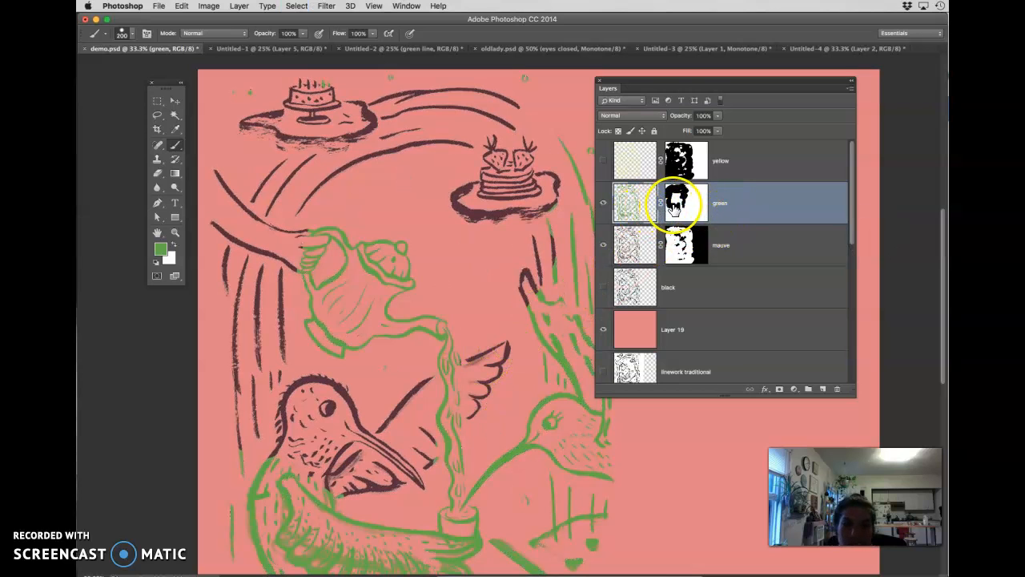
Fill the pink background layer, Layer 19, with white
{"action": "left_click", "coordinate": [675, 330]}
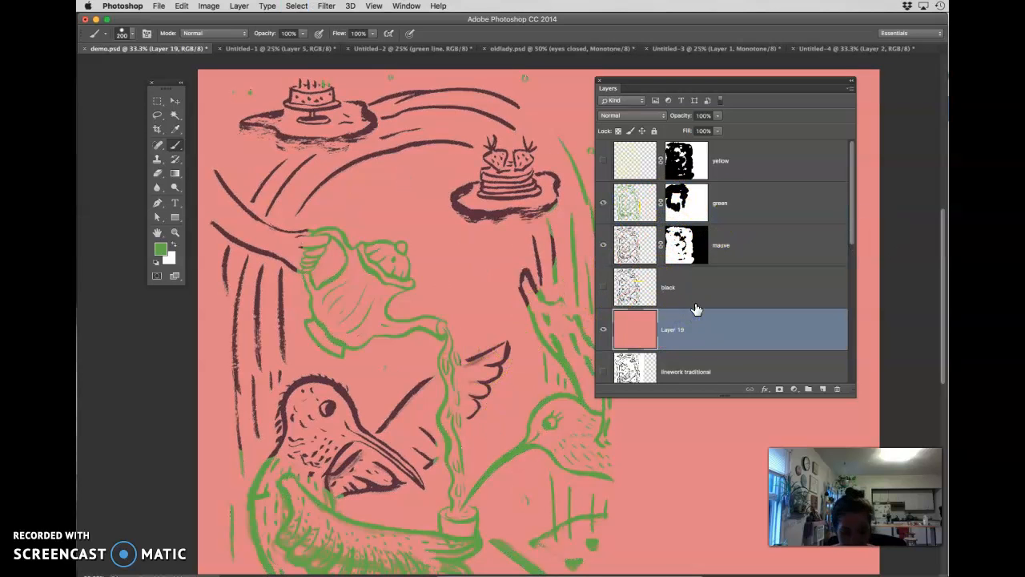
{"action": "key", "text": "super+BackSpace"}
{"action": "left_click_drag", "start_coordinate": [383, 371], "coordinate": [491, 369]}
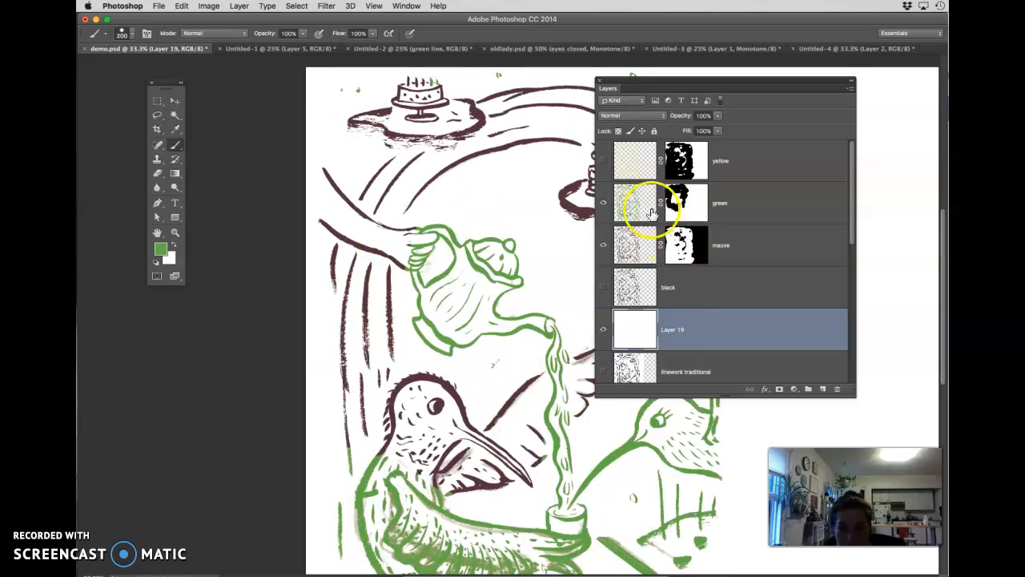
Load the green layer's mask as a selection and fill it with black on the mauve layer's mask
{"action": "left_click", "coordinate": [651, 213]}
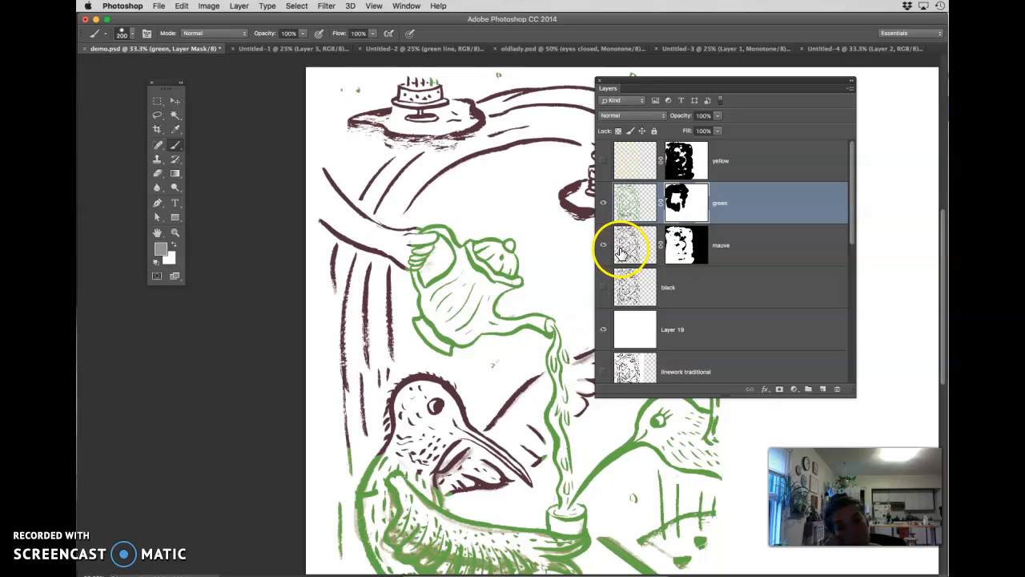
{"action": "key", "text": "v"}
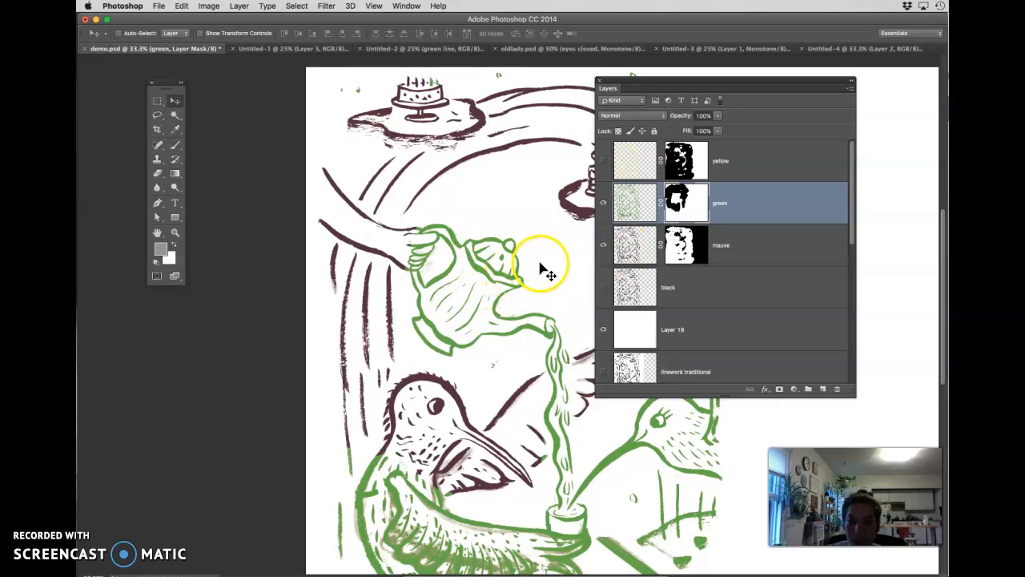
{"action": "left_click", "coordinate": [691, 211], "text": "super"}
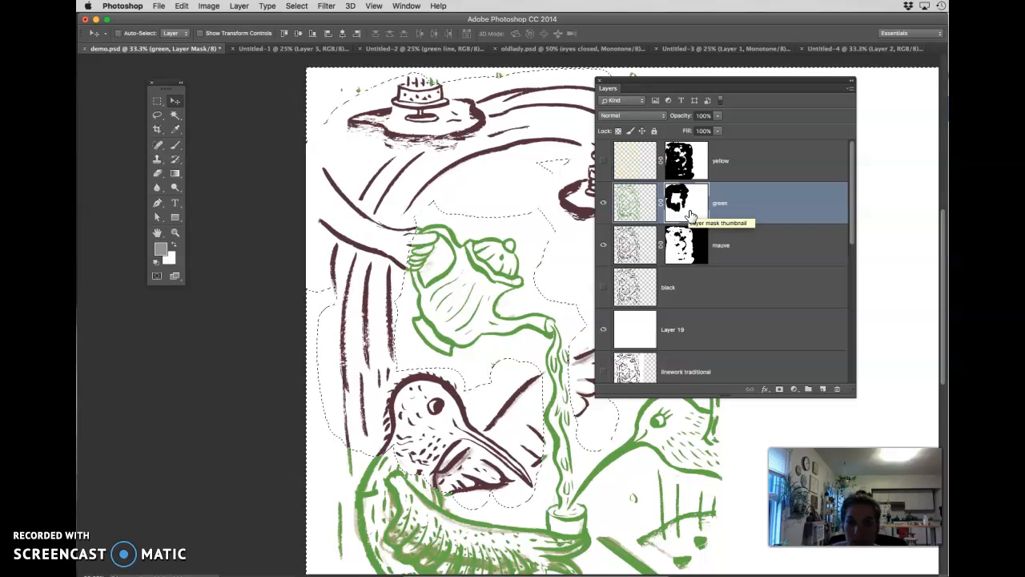
{"action": "left_click", "coordinate": [686, 207]}
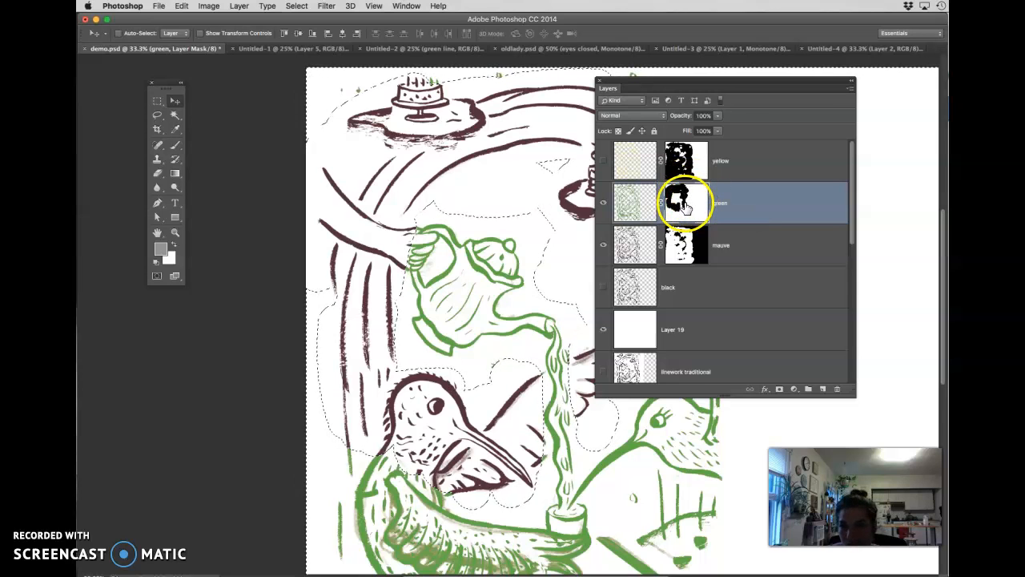
{"action": "left_click", "coordinate": [701, 251]}
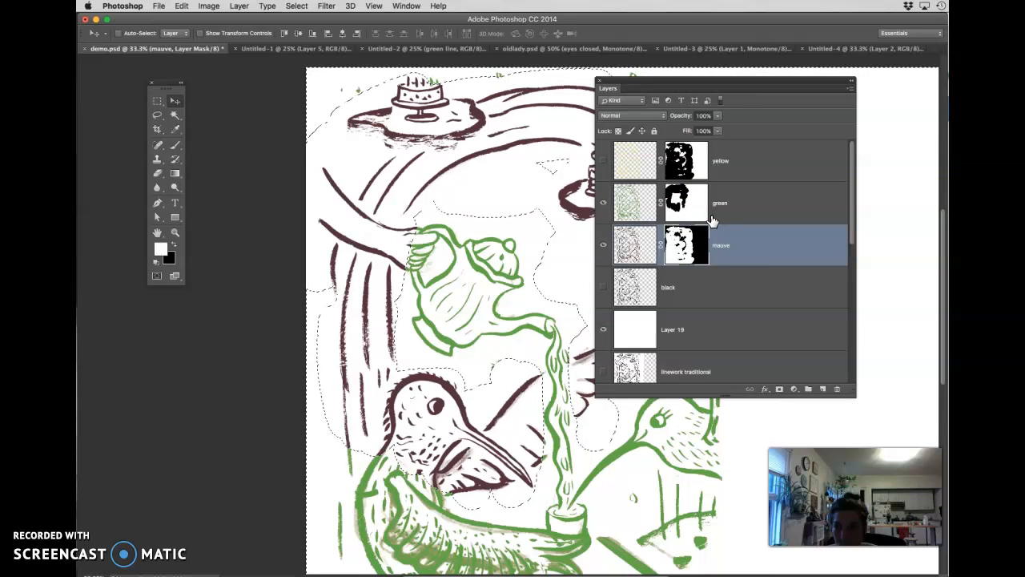
{"action": "key", "text": "s"}
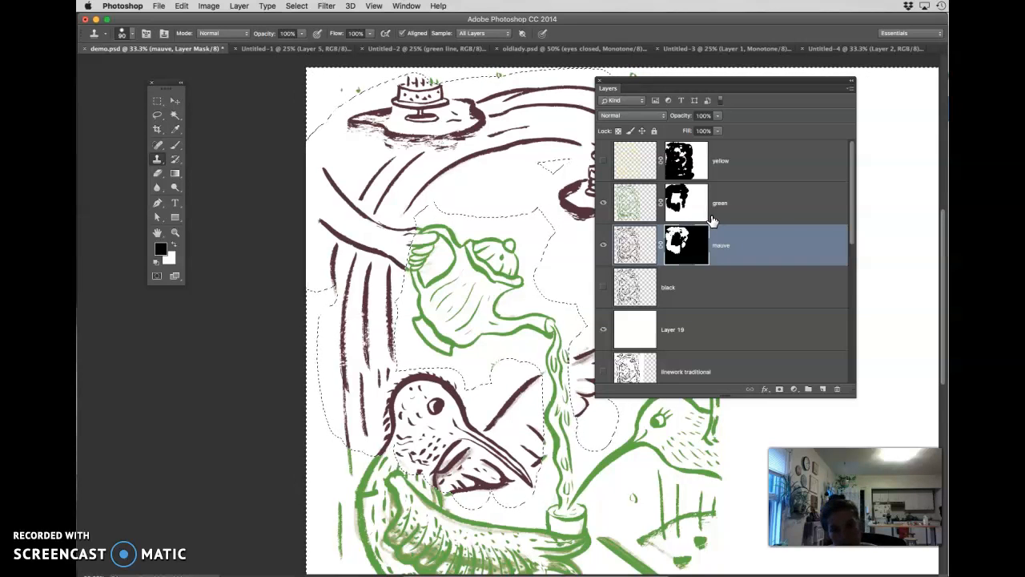
Clear the selection and toggle the green layer on and off to check it against the masked mauve linework
{"action": "key", "text": "super+minus"}
{"action": "key", "text": "super+minus"}
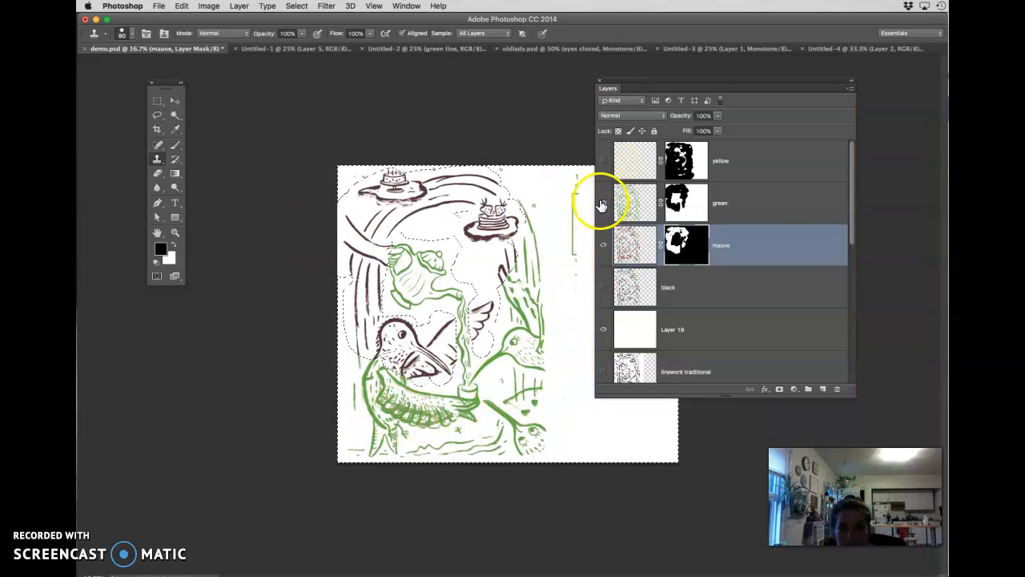
{"action": "left_click", "coordinate": [603, 202]}
{"action": "left_click", "coordinate": [603, 203]}
{"action": "left_click", "coordinate": [603, 203]}
{"action": "left_click", "coordinate": [603, 204]}
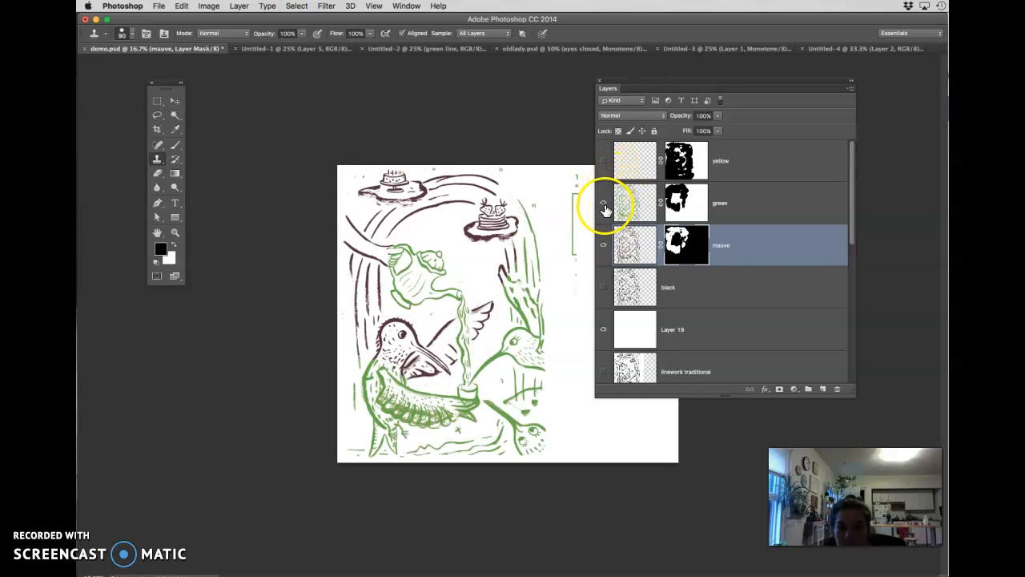
{"action": "left_click", "coordinate": [603, 204]}
{"action": "left_click", "coordinate": [603, 204]}
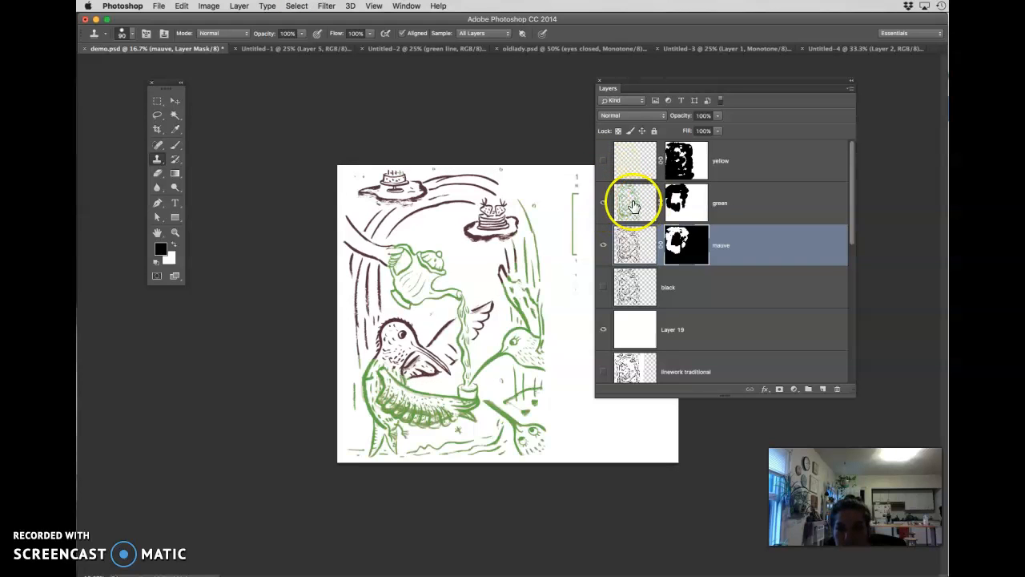
Move the green layer below the mauve layer and disable the green layer's mask
{"action": "left_click_drag", "start_coordinate": [622, 201], "coordinate": [632, 269]}
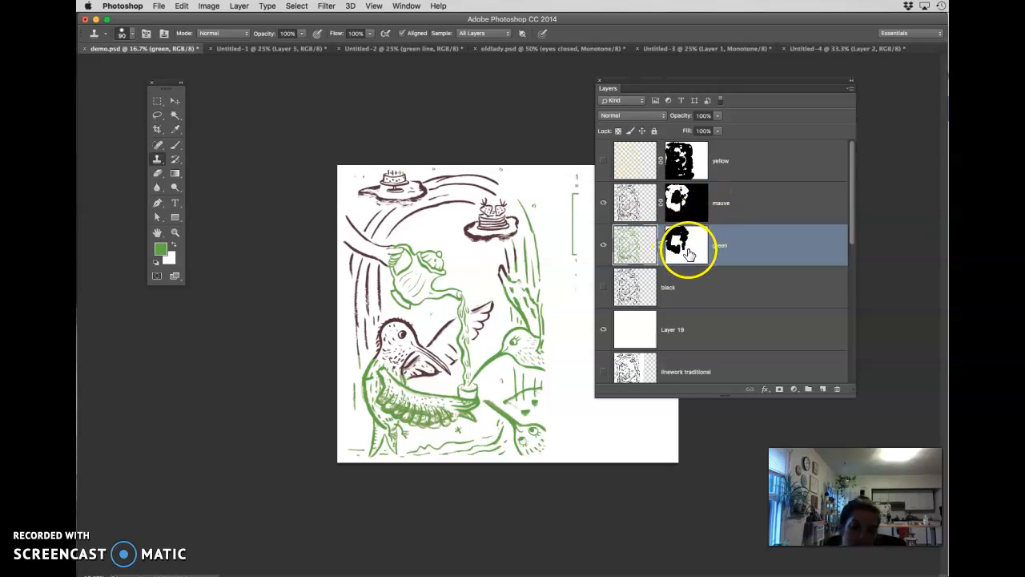
{"action": "right_click", "coordinate": [689, 251]}
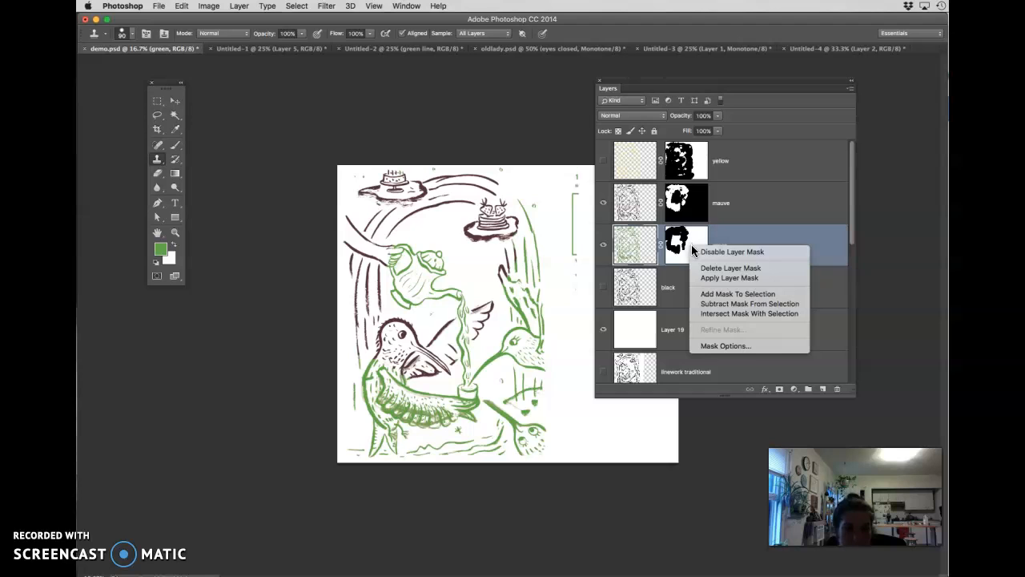
{"action": "left_click", "coordinate": [705, 254]}
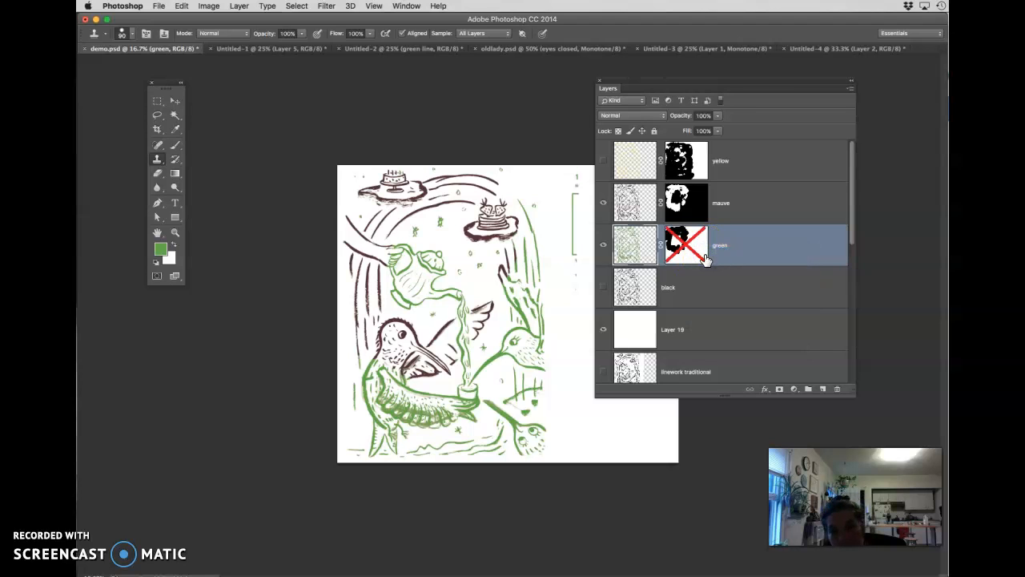
Re-enable the green layer's mask
{"action": "right_click", "coordinate": [689, 247]}
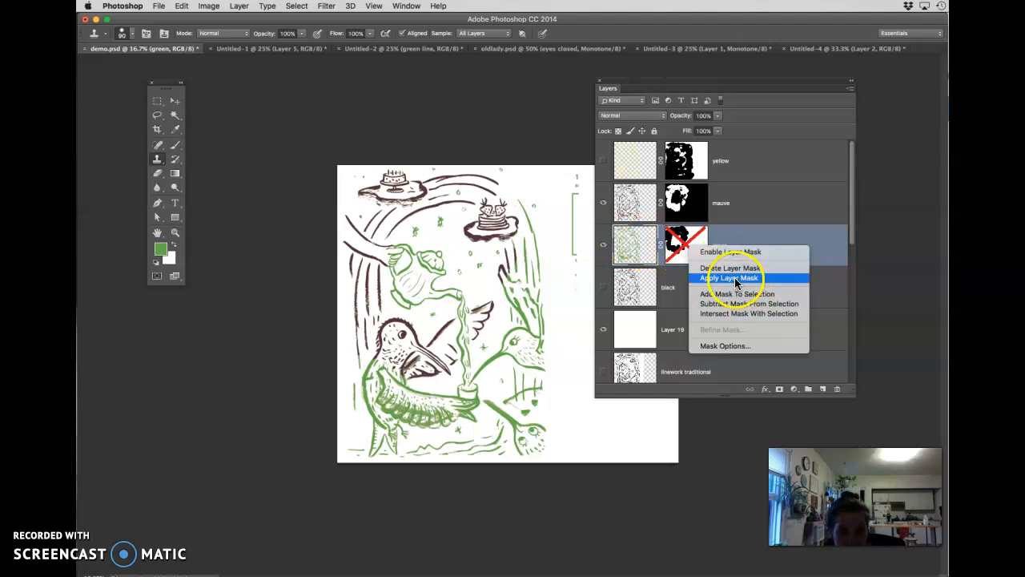
{"action": "left_click", "coordinate": [763, 232]}
{"action": "right_click", "coordinate": [686, 250]}
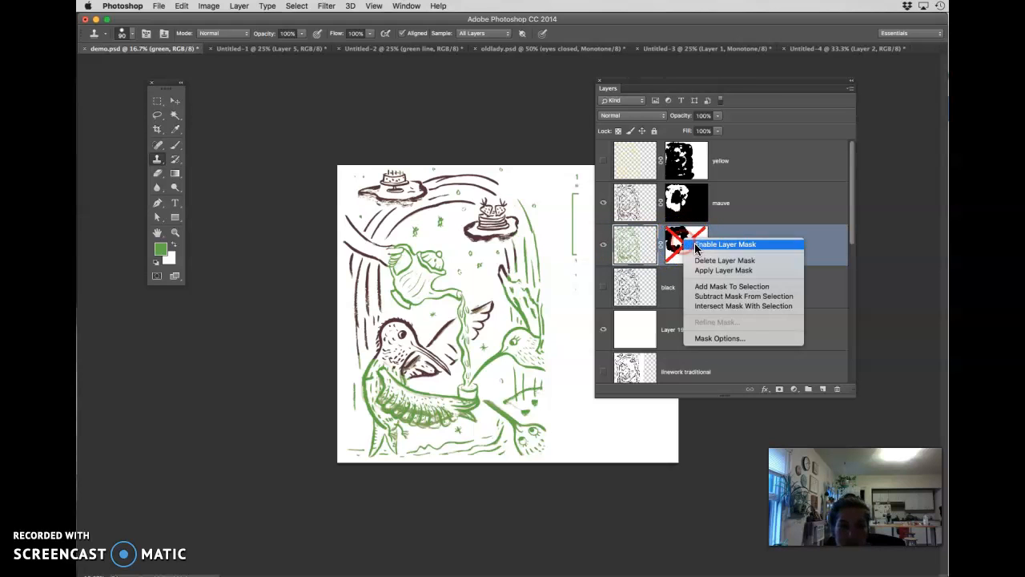
{"action": "left_click", "coordinate": [713, 244]}
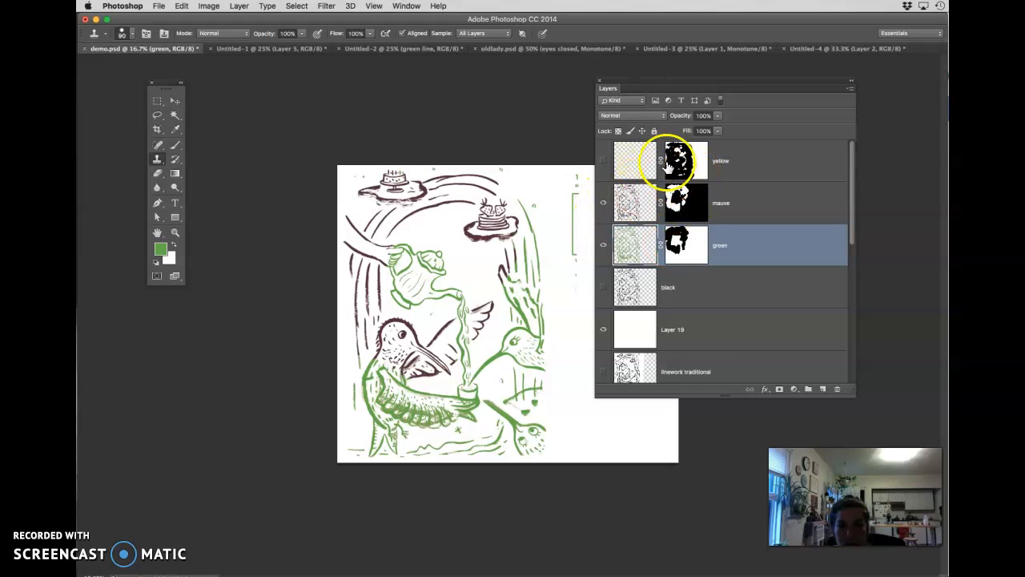
Load the mauve layer's mask as a selection, deselect it, and fill the green layer's whole mask with white
{"action": "left_click", "coordinate": [692, 209], "text": "super"}
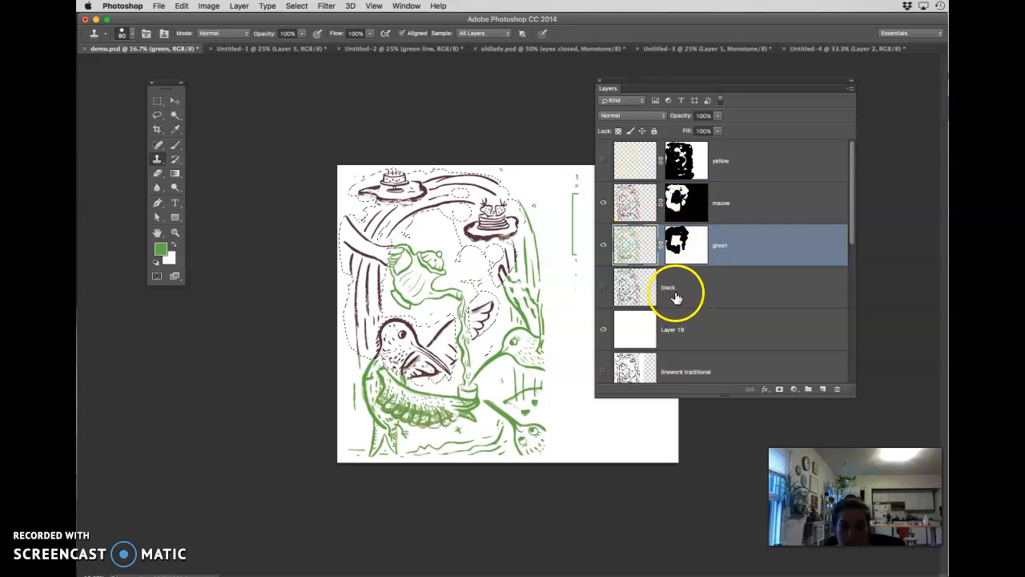
{"action": "key", "text": "super+d"}
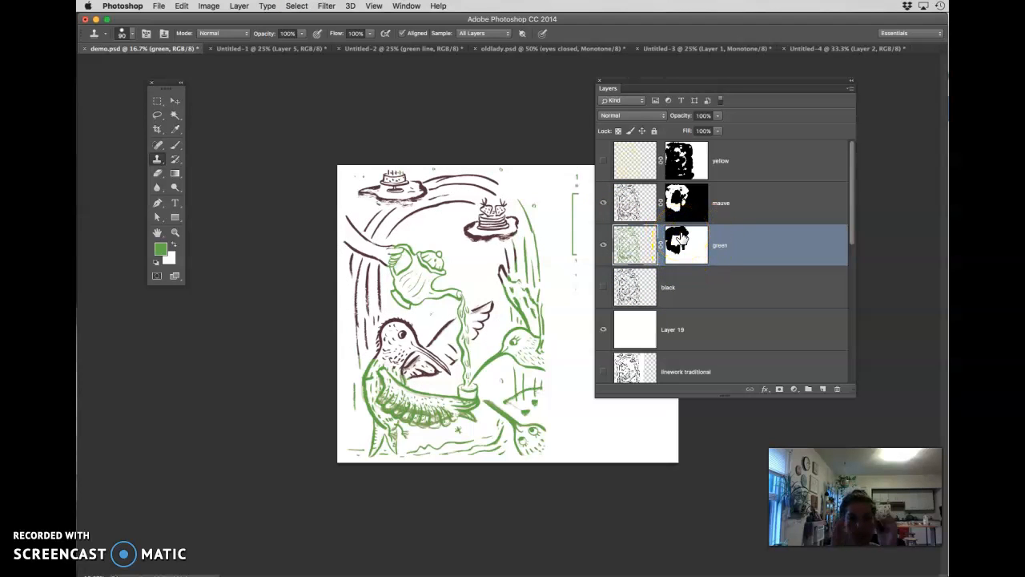
{"action": "left_click", "coordinate": [675, 236]}
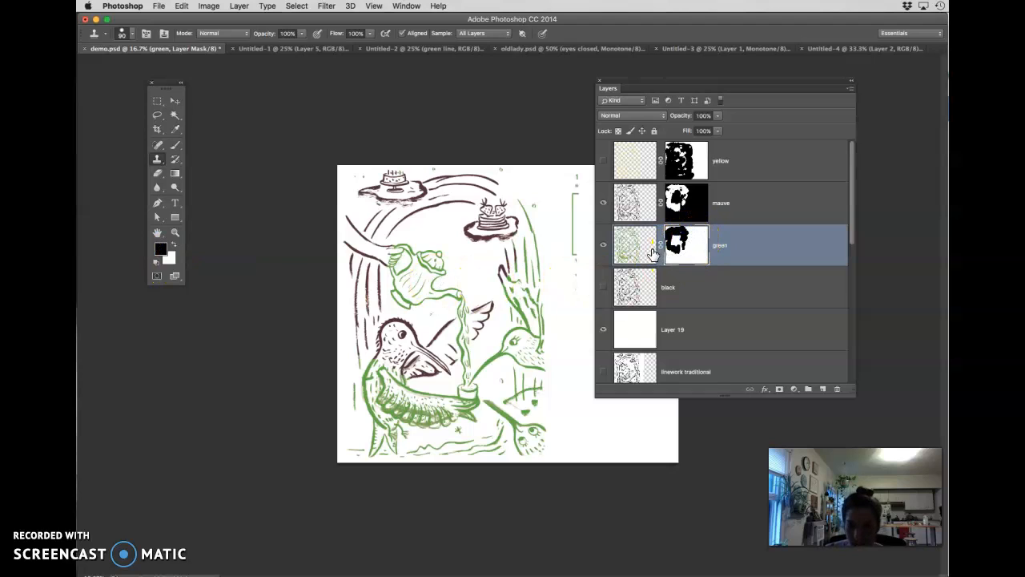
{"action": "key", "text": "ctrl+BackSpace"}
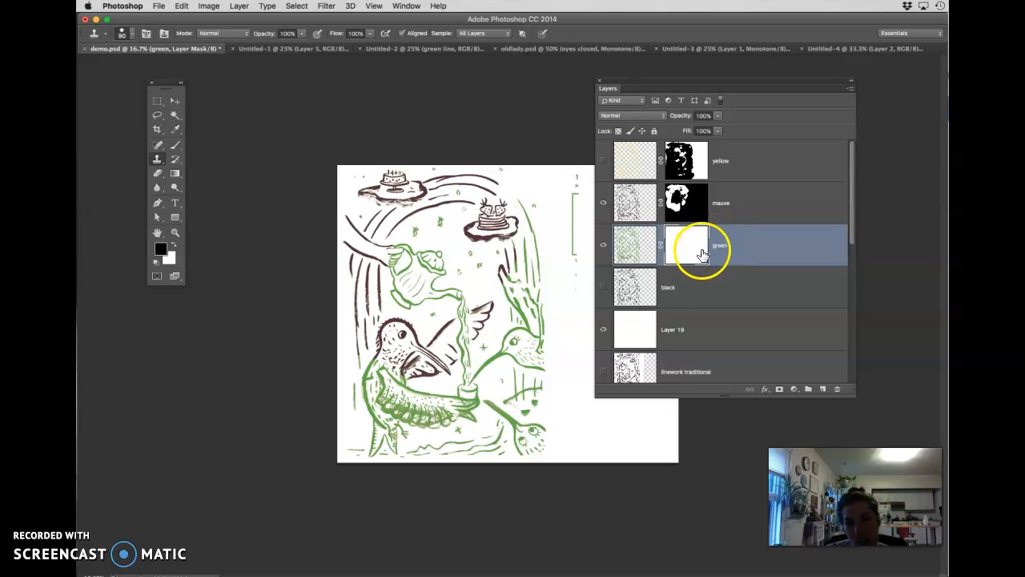
Hide the mauve layer, place the black layer visibly above green and add a layer mask to it
{"action": "left_click", "coordinate": [603, 204]}
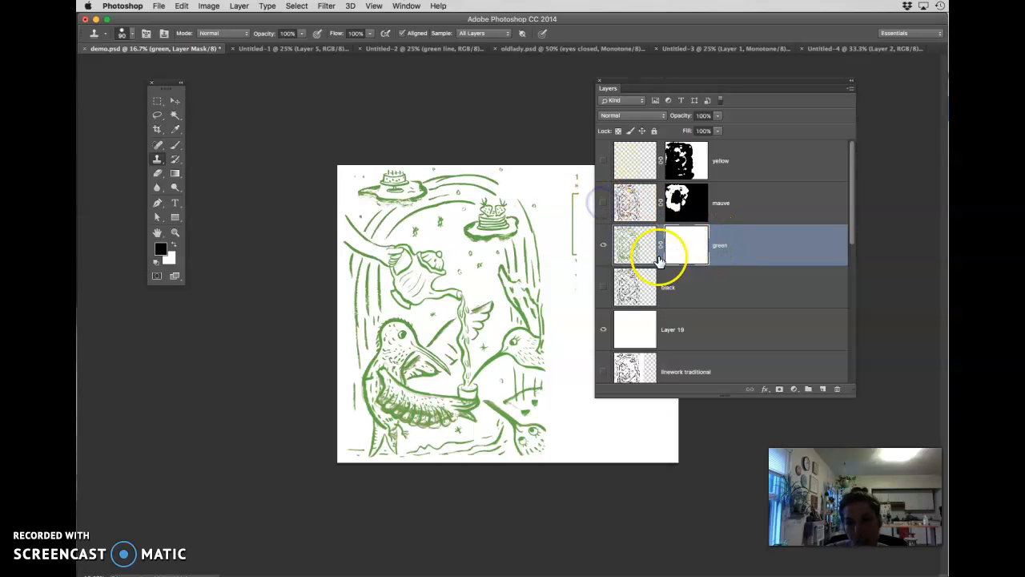
{"action": "left_click_drag", "start_coordinate": [668, 280], "coordinate": [682, 232]}
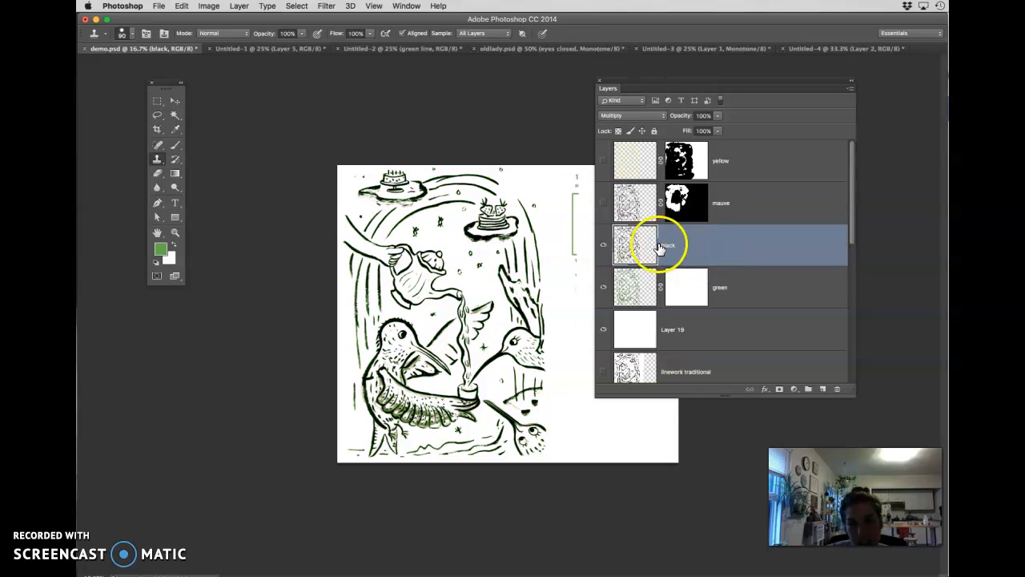
{"action": "left_click", "coordinate": [780, 389]}
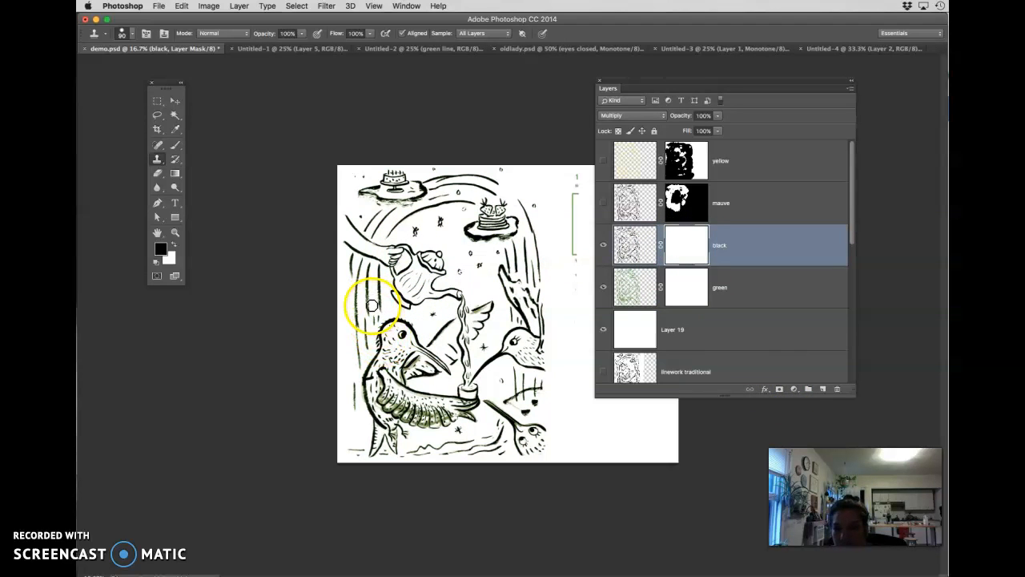
Paint black with a 200 px brush on the black layer's mask over the vertical strands and curved lines around the pouring arm
{"action": "key", "text": "b"}
{"action": "left_click_drag", "start_coordinate": [358, 265], "coordinate": [362, 318]}
{"action": "key", "text": "super+plus"}
{"action": "key", "text": "super+plus"}
{"action": "left_click_drag", "start_coordinate": [311, 369], "coordinate": [402, 425]}
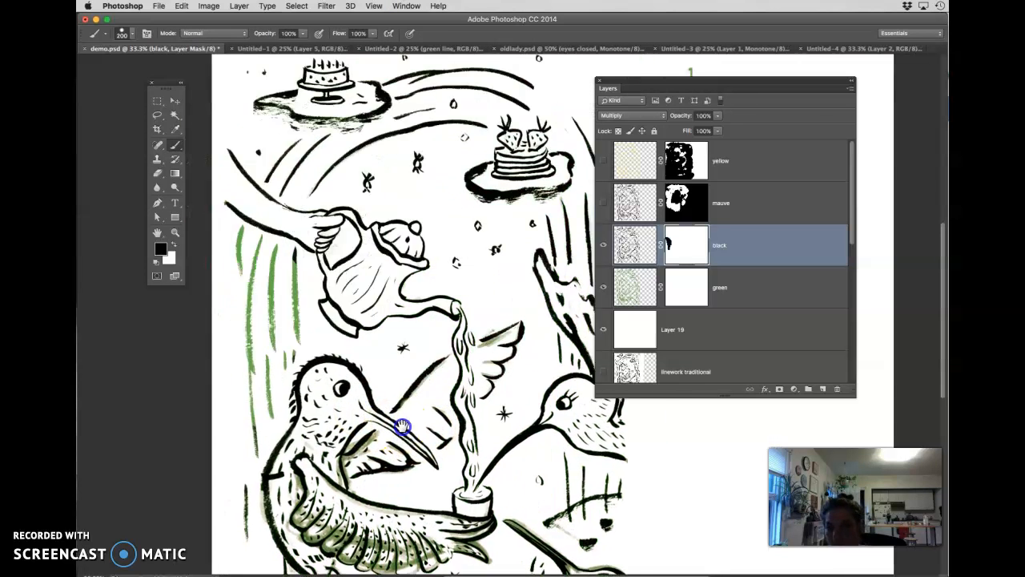
{"action": "mouse_move", "coordinate": [398, 179]}
{"action": "left_mouse_down"}
{"action": "mouse_move", "coordinate": [365, 205]}
{"action": "mouse_move", "coordinate": [328, 176]}
{"action": "mouse_move", "coordinate": [341, 192]}
{"action": "mouse_move", "coordinate": [485, 155]}
{"action": "mouse_move", "coordinate": [385, 176]}
{"action": "left_mouse_up"}
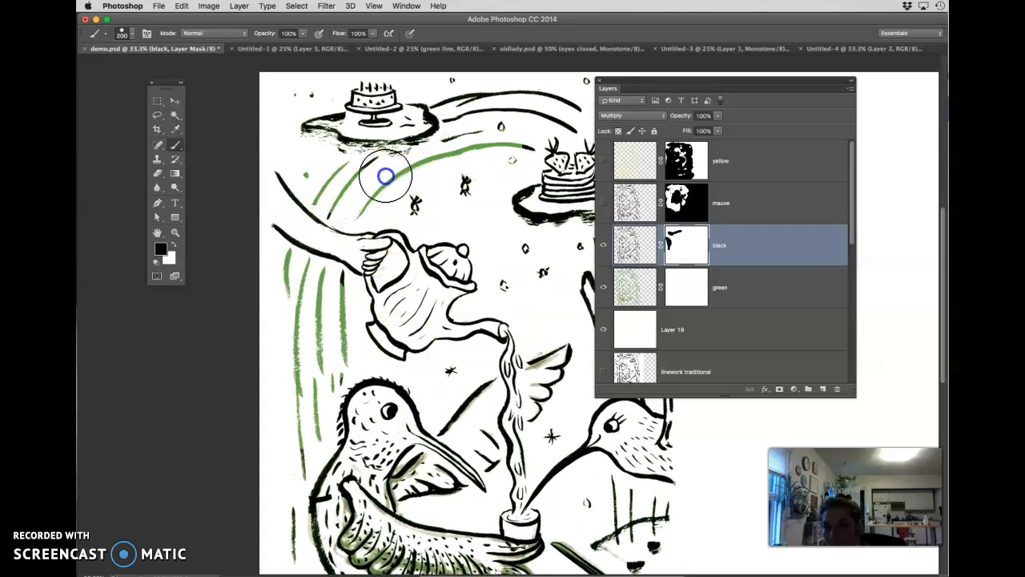
Choose a rough textured brush preset and enlarge the brush to 80 px
{"action": "left_click", "coordinate": [131, 36]}
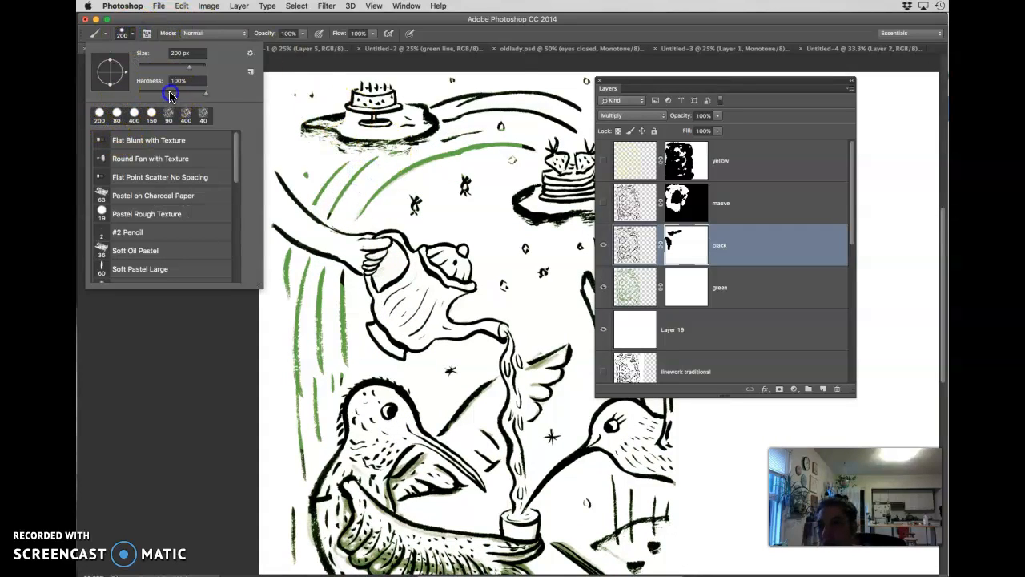
{"action": "left_click_drag", "start_coordinate": [239, 161], "coordinate": [209, 310]}
{"action": "left_click", "coordinate": [165, 273]}
{"action": "left_click", "coordinate": [179, 344]}
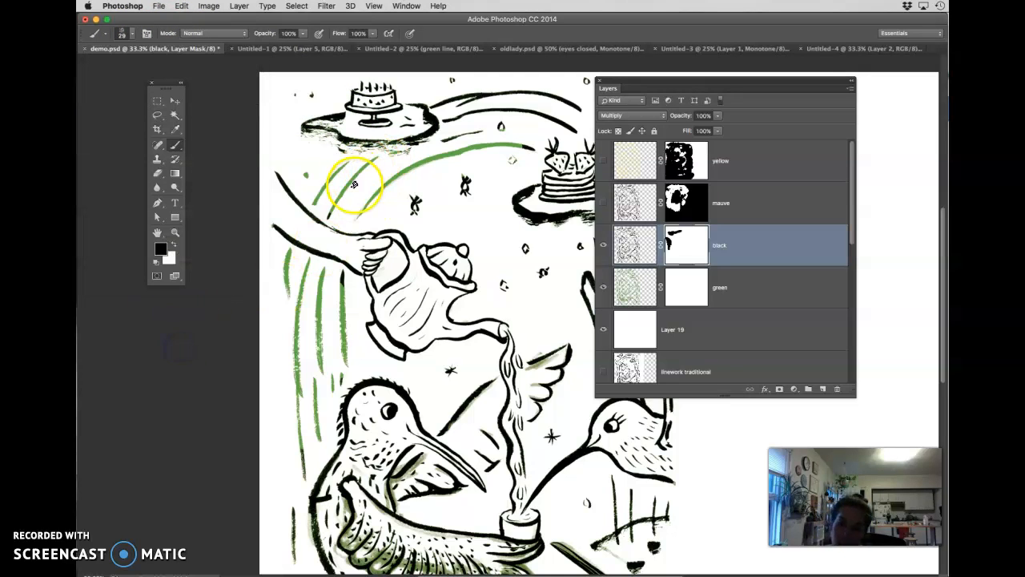
{"action": "key", "text": "]"}
{"action": "key", "text": "]"}
{"action": "key", "text": "]"}
{"action": "key", "text": "]"}
{"action": "key", "text": "]"}
{"action": "key", "text": "]"}
Mask out the black linework over the arm's upper edge, the cake island's right edge and the arcs beside the cake
{"action": "mouse_move", "coordinate": [334, 199]}
{"action": "left_mouse_down"}
{"action": "mouse_move", "coordinate": [329, 217]}
{"action": "mouse_move", "coordinate": [283, 178]}
{"action": "left_mouse_up"}
{"action": "left_click_drag", "start_coordinate": [451, 137], "coordinate": [453, 136]}
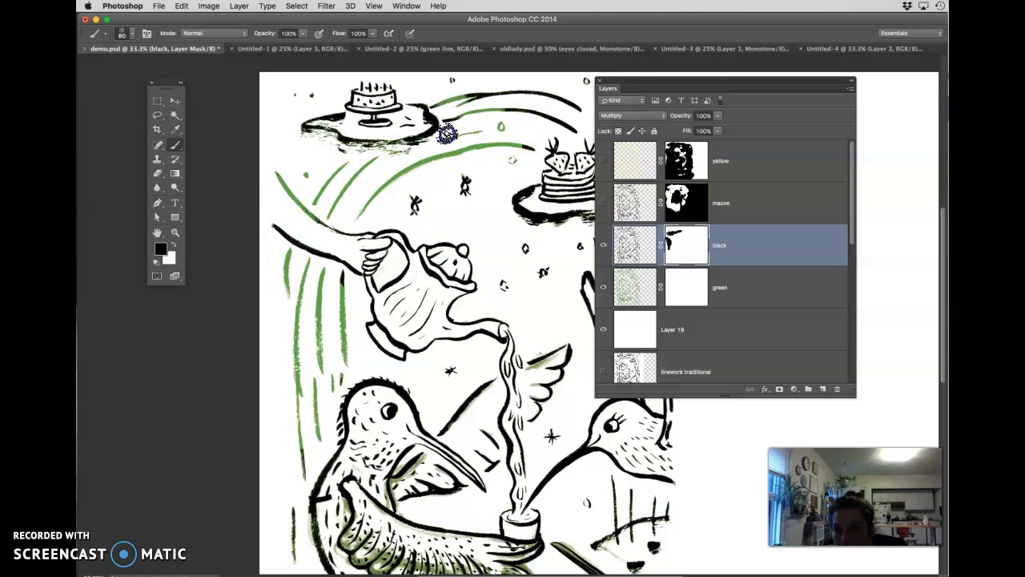
{"action": "left_click_drag", "start_coordinate": [393, 149], "coordinate": [406, 137]}
{"action": "mouse_move", "coordinate": [421, 103]}
{"action": "left_mouse_down"}
{"action": "mouse_move", "coordinate": [518, 94]}
{"action": "mouse_move", "coordinate": [577, 107]}
{"action": "left_mouse_up"}
{"action": "mouse_move", "coordinate": [536, 123]}
{"action": "left_mouse_down"}
{"action": "mouse_move", "coordinate": [568, 128]}
{"action": "mouse_move", "coordinate": [531, 107]}
{"action": "mouse_move", "coordinate": [507, 114]}
{"action": "mouse_move", "coordinate": [518, 146]}
{"action": "left_mouse_up"}
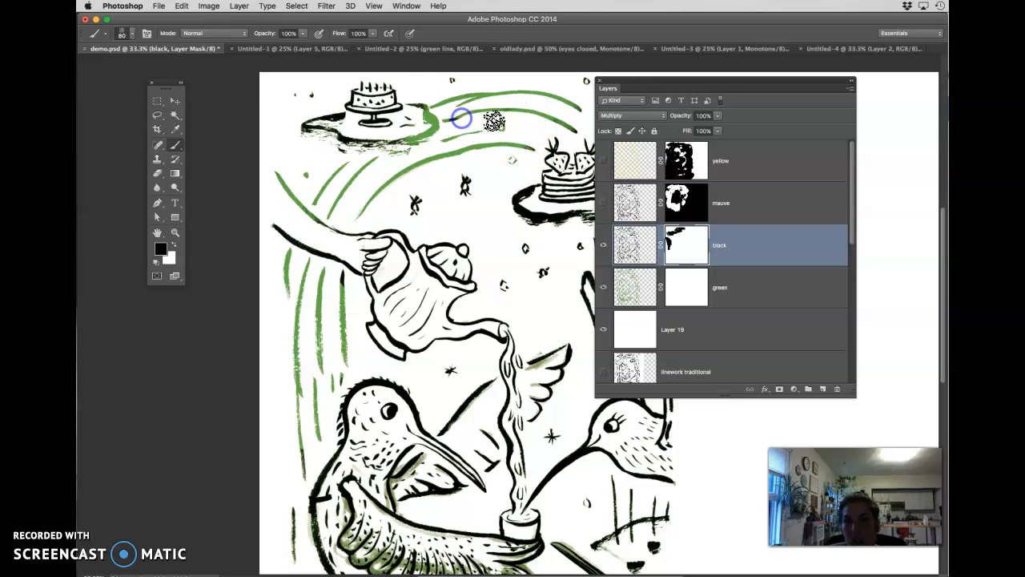
{"action": "left_click_drag", "start_coordinate": [492, 297], "coordinate": [343, 327]}
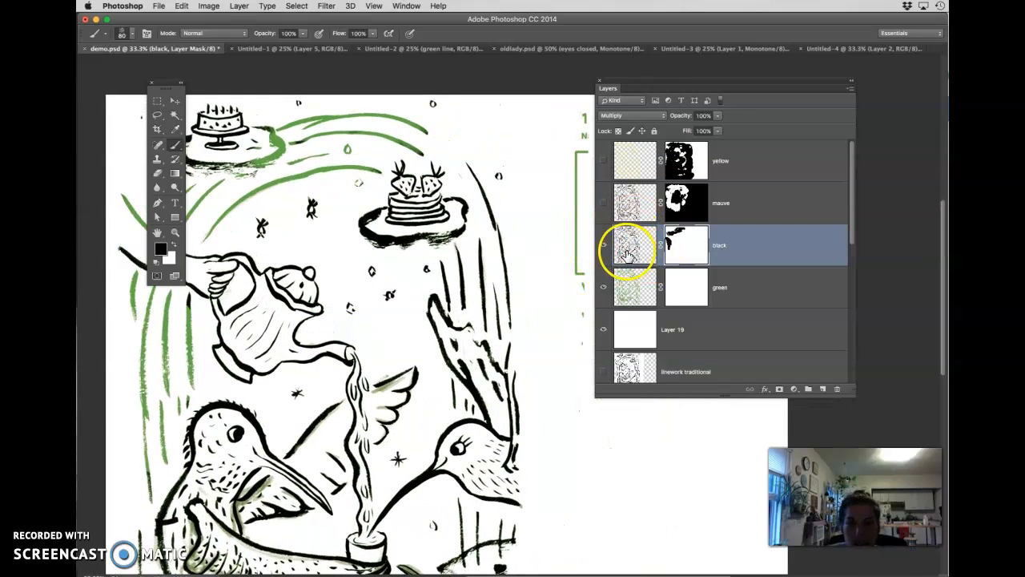
Load the black layer's linework as a selection, fill it with purple and deselect
{"action": "left_click", "coordinate": [628, 248]}
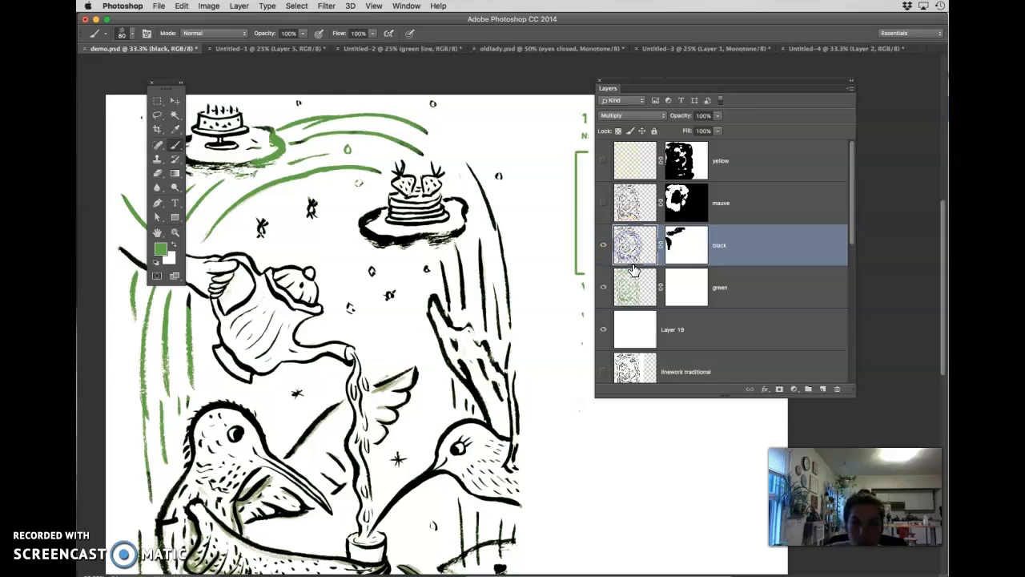
{"action": "left_click", "coordinate": [628, 255], "text": "super"}
{"action": "left_click", "coordinate": [163, 252]}
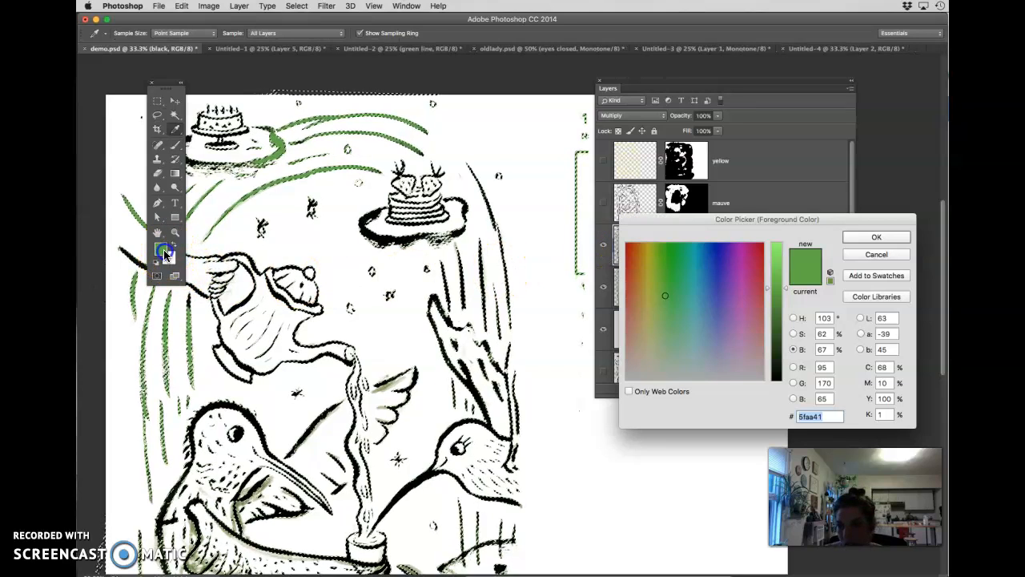
{"action": "left_click", "coordinate": [730, 293]}
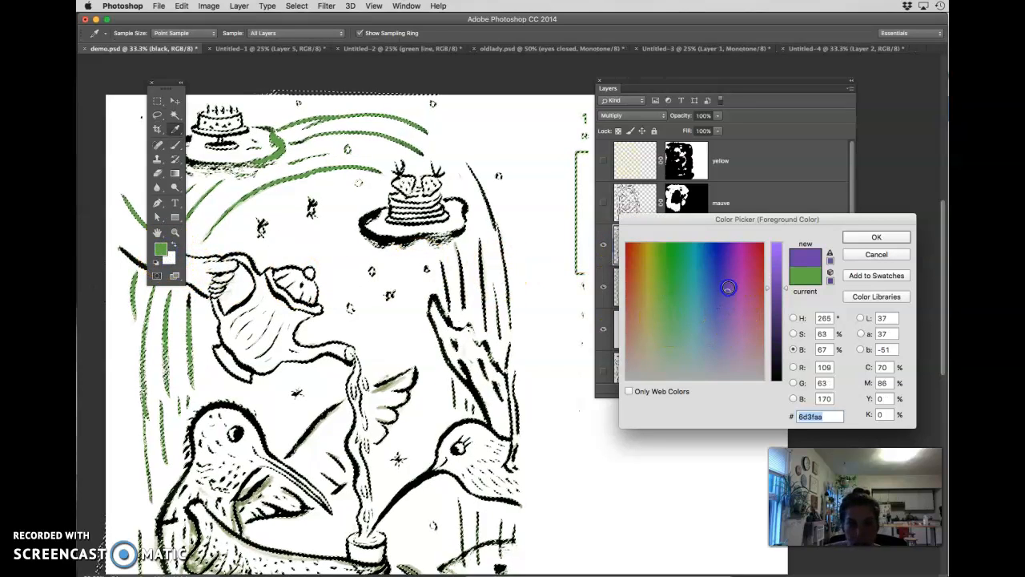
{"action": "left_click", "coordinate": [777, 298]}
{"action": "left_click", "coordinate": [876, 237]}
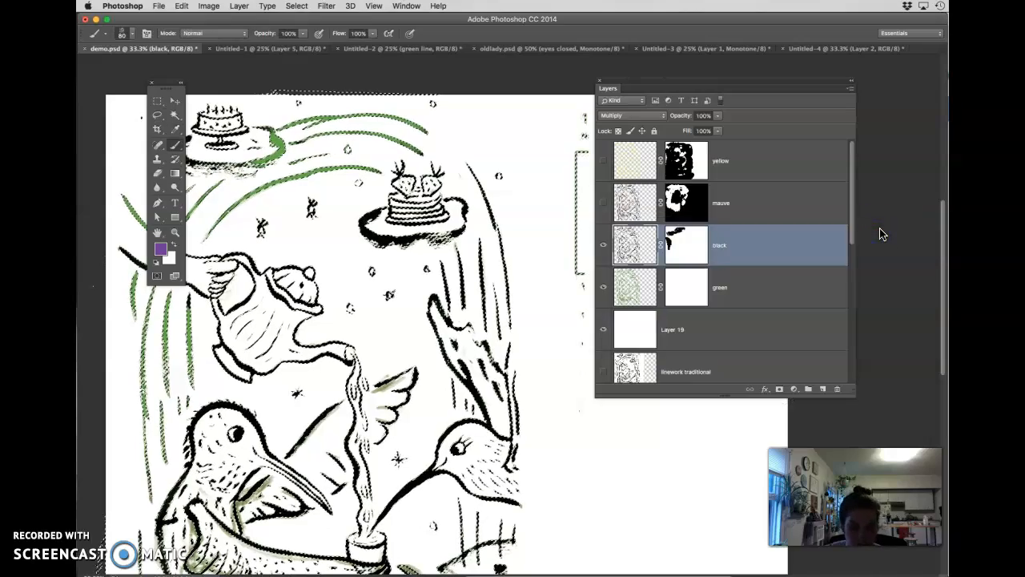
{"action": "key", "text": "super+d"}
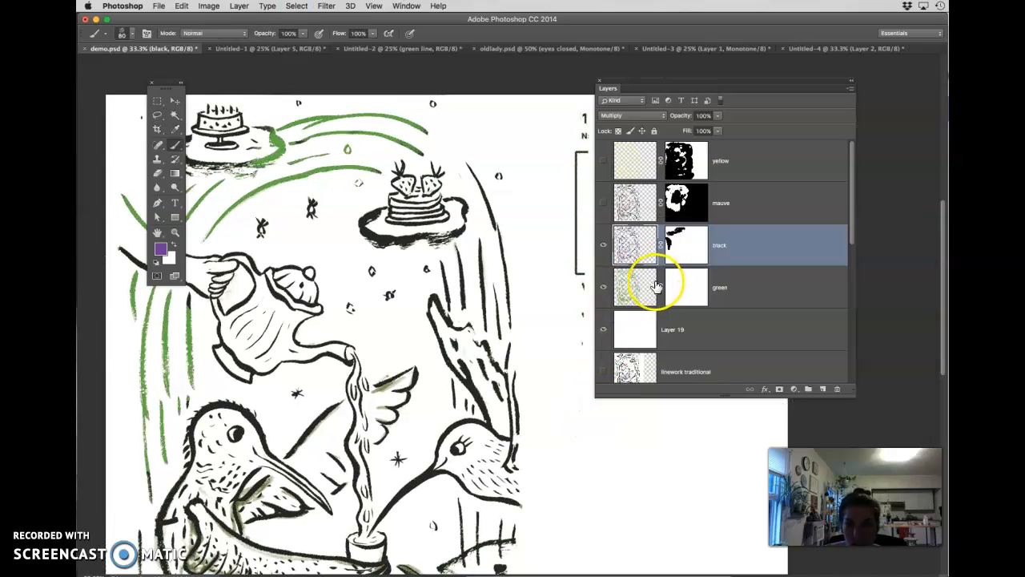
Load the green layer's linework as a selection, fill it with orange-red and deselect
{"action": "left_click", "coordinate": [632, 296], "text": "super"}
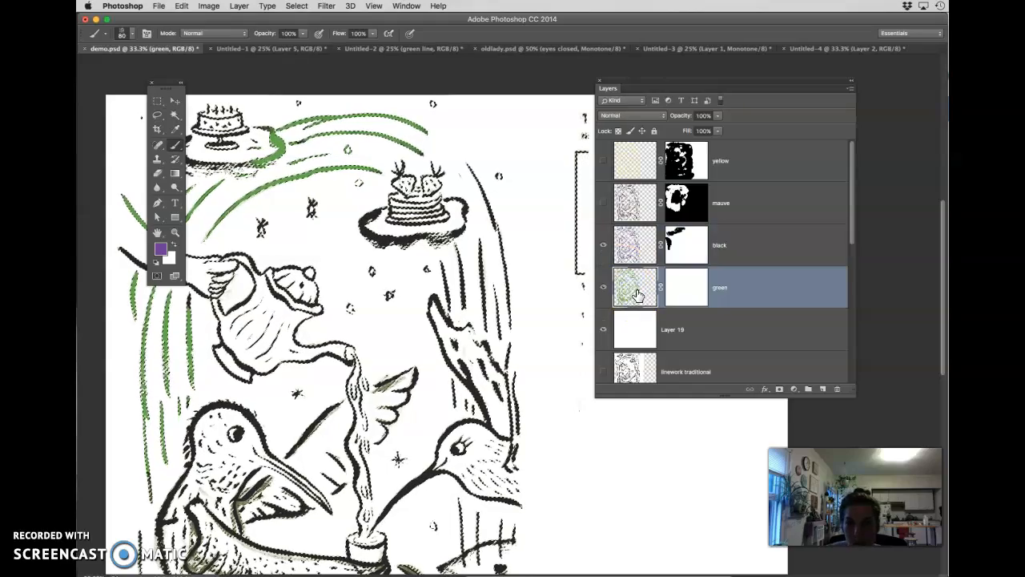
{"action": "left_click", "coordinate": [161, 248]}
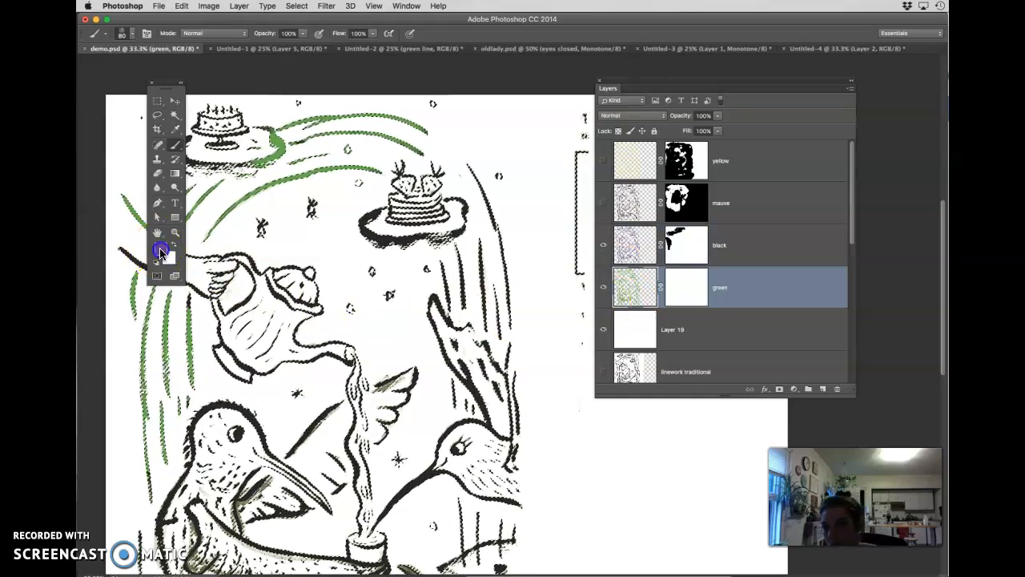
{"action": "left_click_drag", "start_coordinate": [655, 255], "coordinate": [632, 252]}
{"action": "left_click_drag", "start_coordinate": [777, 282], "coordinate": [777, 290]}
{"action": "left_click", "coordinate": [876, 237]}
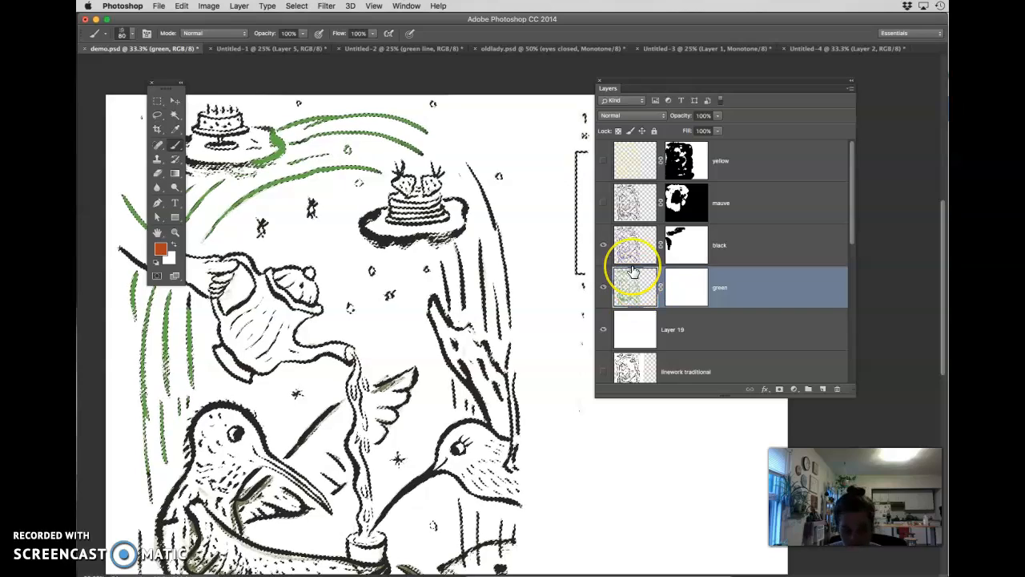
{"action": "key", "text": "alt+BackSpace"}
{"action": "key", "text": "super+d"}
{"action": "left_click_drag", "start_coordinate": [308, 418], "coordinate": [482, 368]}
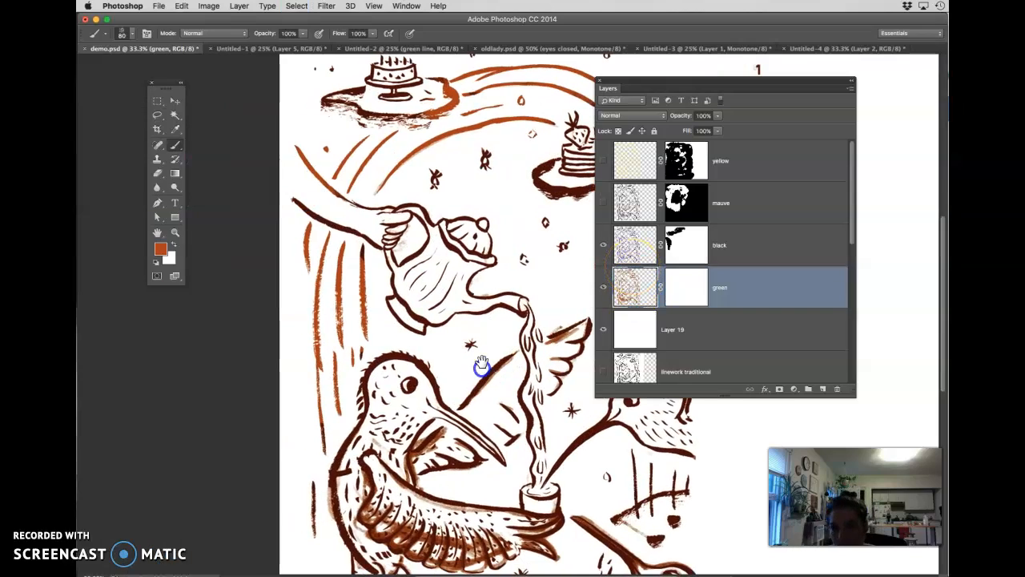
Toggle the black layer's visibility to compare the two layers, leave it visible and set its blend mode to Normal
{"action": "left_click", "coordinate": [604, 247]}
{"action": "left_click", "coordinate": [604, 247]}
{"action": "left_click", "coordinate": [604, 247]}
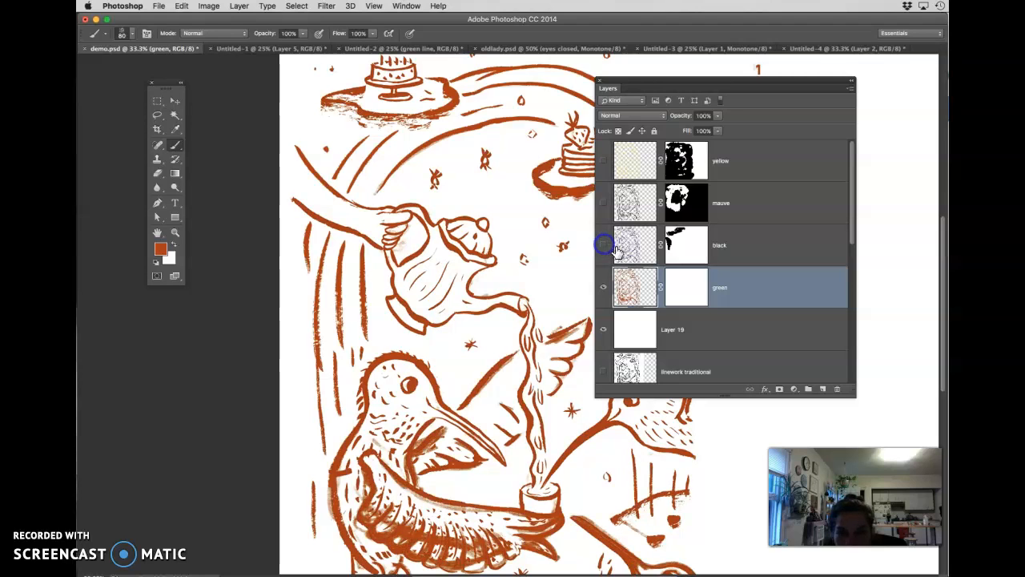
{"action": "left_click", "coordinate": [626, 249]}
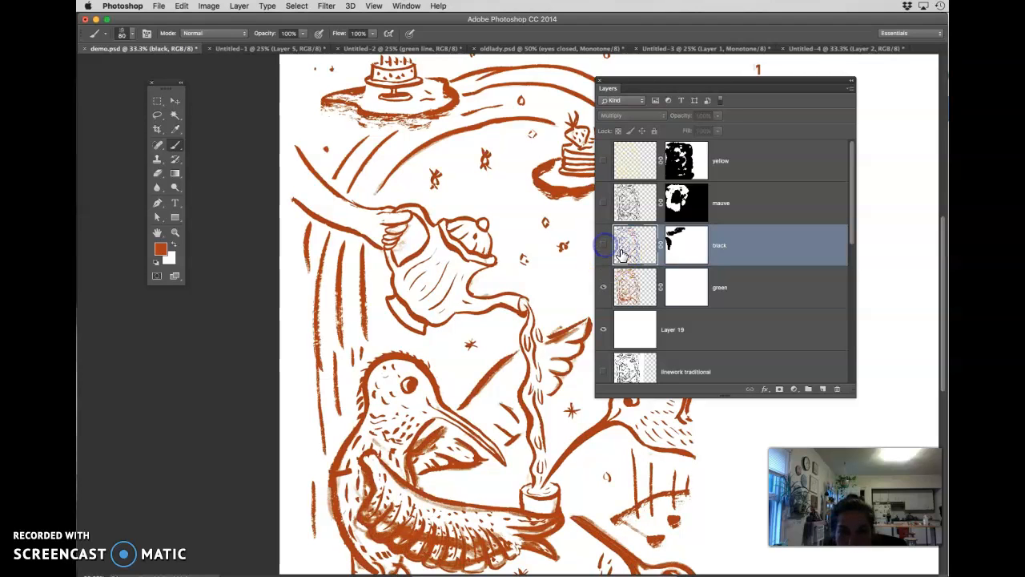
{"action": "left_click", "coordinate": [603, 248]}
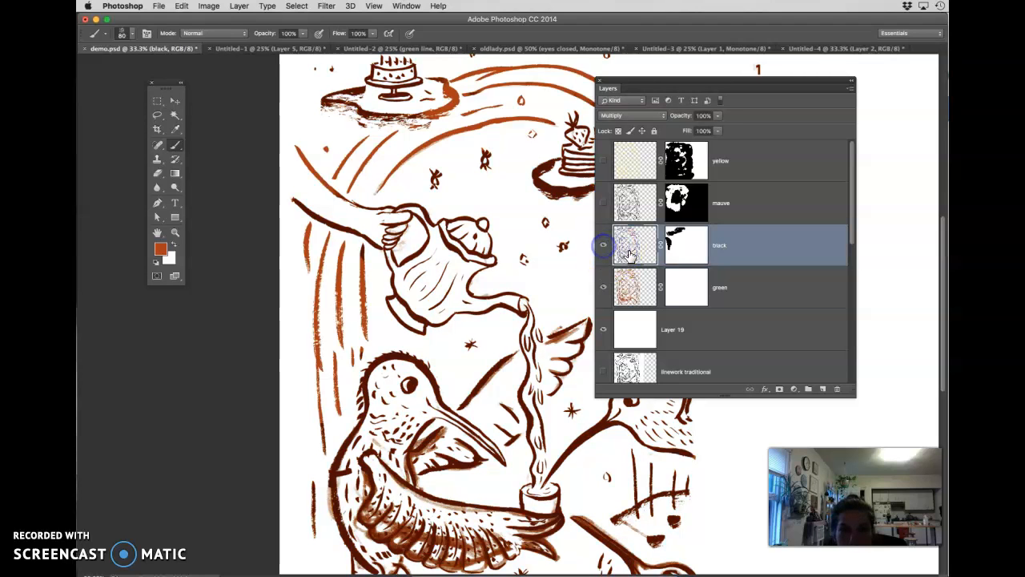
{"action": "left_click", "coordinate": [629, 115]}
{"action": "left_click", "coordinate": [618, 88]}
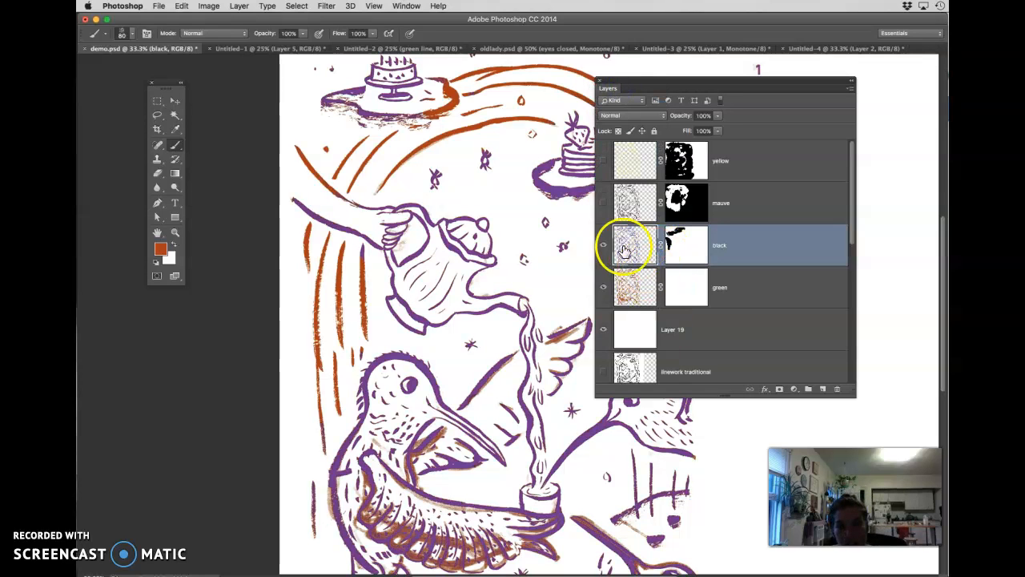
Erase with a 90 px textured eraser on the black layer's mask to restore purple on the strands beside the teapot
{"action": "scroll", "coordinate": [529, 289], "scroll_direction": "up", "scroll_amount": 3}
{"action": "left_click", "coordinate": [685, 245]}
{"action": "key", "text": "e"}
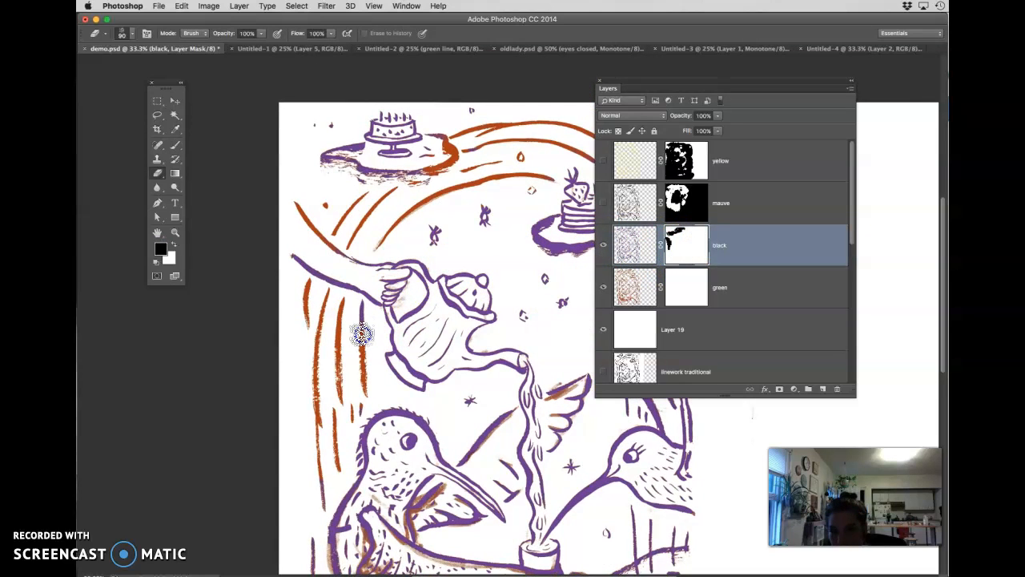
{"action": "key", "text": "super+plus"}
{"action": "key", "text": "super+plus"}
{"action": "left_click_drag", "start_coordinate": [290, 464], "coordinate": [536, 386]}
{"action": "left_click_drag", "start_coordinate": [428, 217], "coordinate": [430, 286]}
{"action": "left_click_drag", "start_coordinate": [403, 187], "coordinate": [381, 251]}
{"action": "left_click_drag", "start_coordinate": [507, 389], "coordinate": [347, 313]}
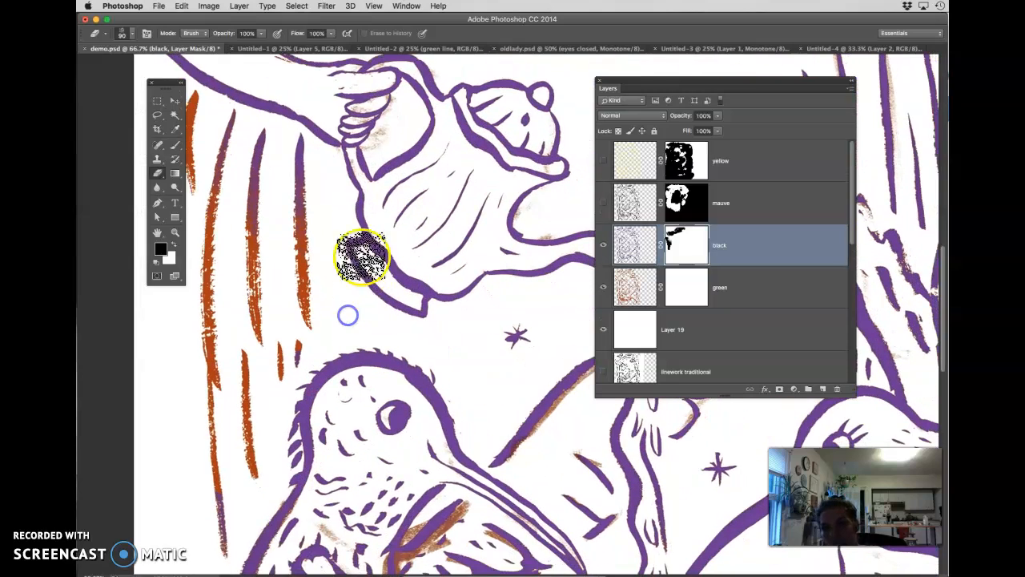
Swap the foreground and background colours and erase on the green layer's mask to hide orange over the large bird's wing and body
{"action": "left_click_drag", "start_coordinate": [426, 438], "coordinate": [395, 204]}
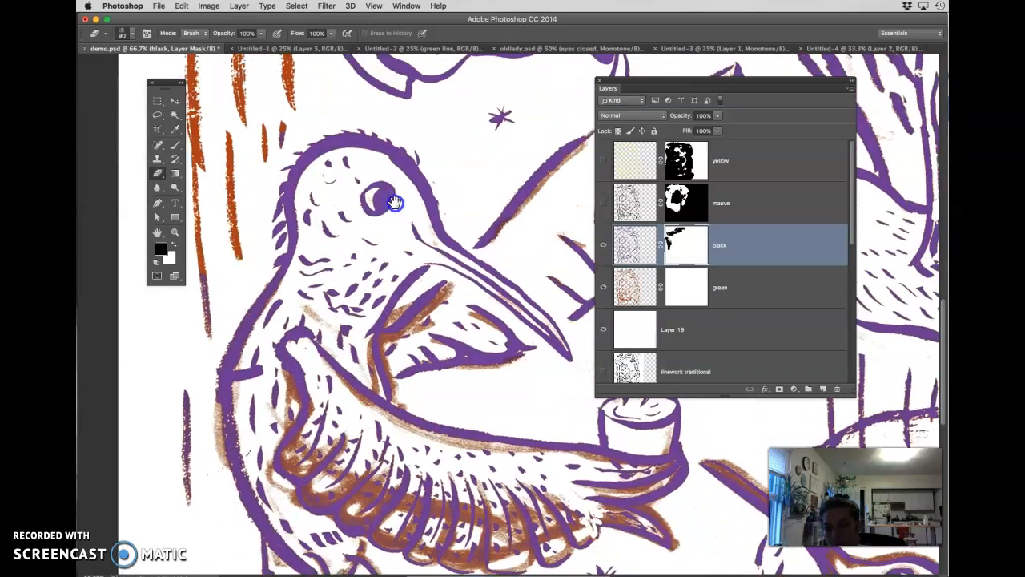
{"action": "key", "text": "x"}
{"action": "mouse_move", "coordinate": [306, 293]}
{"action": "left_mouse_down"}
{"action": "mouse_move", "coordinate": [326, 271]}
{"action": "mouse_move", "coordinate": [342, 288]}
{"action": "mouse_move", "coordinate": [683, 301]}
{"action": "mouse_move", "coordinate": [346, 336]}
{"action": "mouse_move", "coordinate": [301, 255]}
{"action": "mouse_move", "coordinate": [287, 328]}
{"action": "mouse_move", "coordinate": [311, 370]}
{"action": "mouse_move", "coordinate": [280, 335]}
{"action": "mouse_move", "coordinate": [272, 429]}
{"action": "mouse_move", "coordinate": [298, 473]}
{"action": "mouse_move", "coordinate": [346, 299]}
{"action": "mouse_move", "coordinate": [357, 424]}
{"action": "mouse_move", "coordinate": [292, 492]}
{"action": "mouse_move", "coordinate": [366, 455]}
{"action": "mouse_move", "coordinate": [435, 452]}
{"action": "mouse_move", "coordinate": [385, 515]}
{"action": "mouse_move", "coordinate": [408, 535]}
{"action": "mouse_move", "coordinate": [707, 514]}
{"action": "mouse_move", "coordinate": [550, 478]}
{"action": "mouse_move", "coordinate": [389, 421]}
{"action": "mouse_move", "coordinate": [365, 394]}
{"action": "mouse_move", "coordinate": [624, 444]}
{"action": "mouse_move", "coordinate": [666, 420]}
{"action": "mouse_move", "coordinate": [434, 371]}
{"action": "mouse_move", "coordinate": [411, 362]}
{"action": "mouse_move", "coordinate": [401, 318]}
{"action": "mouse_move", "coordinate": [376, 353]}
{"action": "mouse_move", "coordinate": [387, 392]}
{"action": "mouse_move", "coordinate": [426, 314]}
{"action": "mouse_move", "coordinate": [527, 293]}
{"action": "mouse_move", "coordinate": [435, 250]}
{"action": "mouse_move", "coordinate": [416, 169]}
{"action": "mouse_move", "coordinate": [419, 110]}
{"action": "mouse_move", "coordinate": [440, 372]}
{"action": "left_mouse_up"}
{"action": "left_click", "coordinate": [633, 294]}
{"action": "left_click", "coordinate": [690, 296]}
{"action": "left_click_drag", "start_coordinate": [352, 368], "coordinate": [372, 422]}
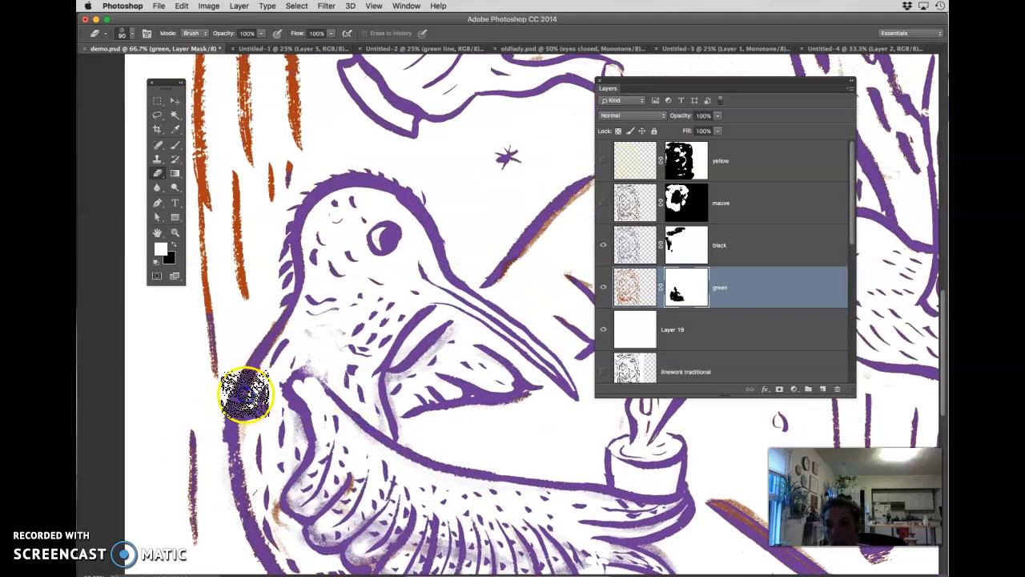
{"action": "mouse_move", "coordinate": [167, 462]}
{"action": "left_mouse_down"}
{"action": "mouse_move", "coordinate": [206, 544]}
{"action": "mouse_move", "coordinate": [263, 492]}
{"action": "mouse_move", "coordinate": [346, 499]}
{"action": "mouse_move", "coordinate": [297, 343]}
{"action": "mouse_move", "coordinate": [275, 328]}
{"action": "mouse_move", "coordinate": [251, 435]}
{"action": "left_mouse_up"}
{"action": "left_click_drag", "start_coordinate": [311, 362], "coordinate": [430, 428]}
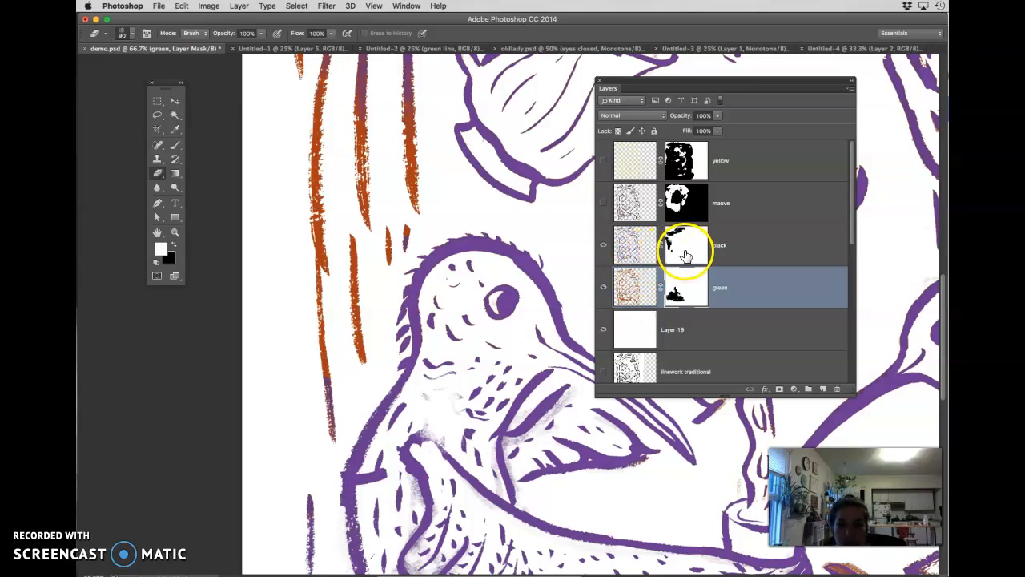
Hide the green layer to view the masked purple linework alone
{"action": "mouse_move", "coordinate": [675, 246]}
{"action": "left_mouse_down"}
{"action": "mouse_move", "coordinate": [697, 285]}
{"action": "mouse_move", "coordinate": [692, 298]}
{"action": "mouse_move", "coordinate": [686, 246]}
{"action": "left_mouse_up"}
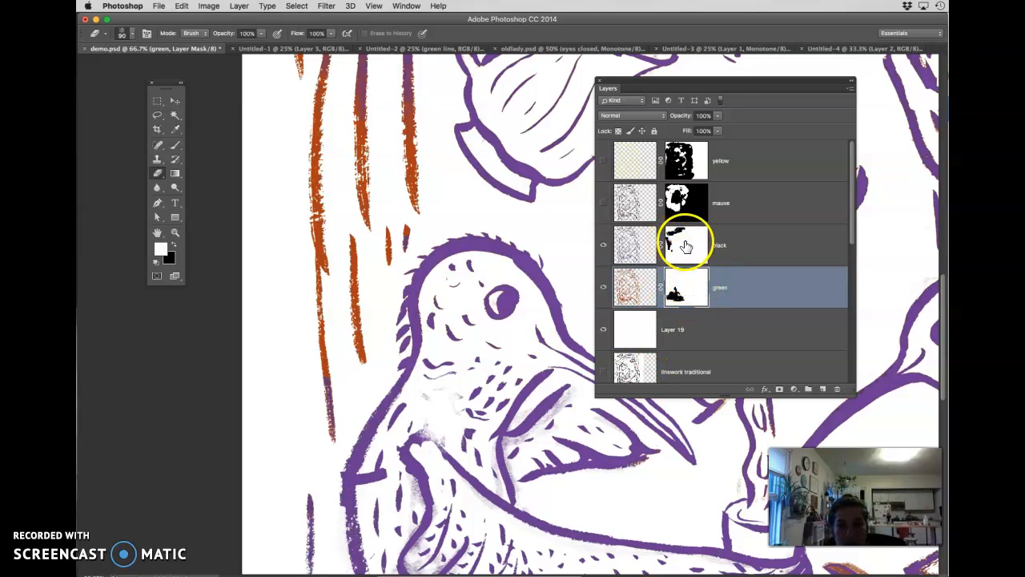
{"action": "left_click_drag", "start_coordinate": [482, 252], "coordinate": [324, 459]}
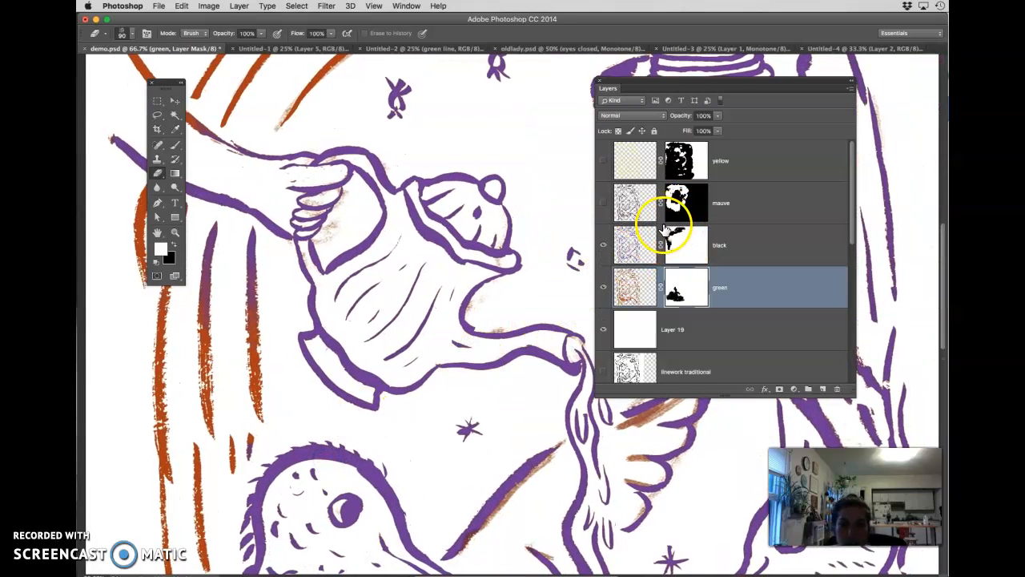
{"action": "left_click", "coordinate": [604, 287]}
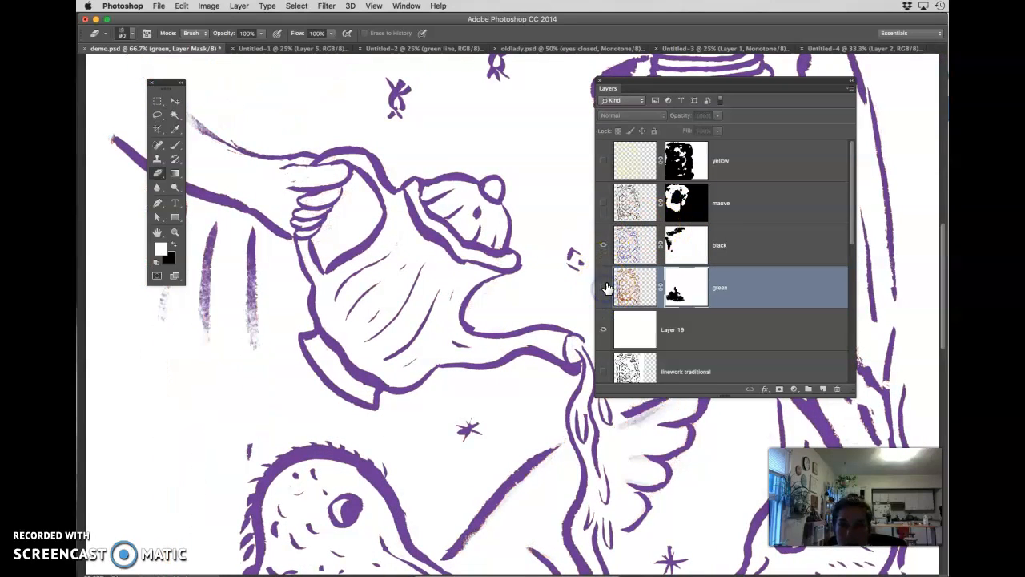
{"action": "key", "text": "super+minus"}
{"action": "key", "text": "super+minus"}
{"action": "left_click_drag", "start_coordinate": [478, 410], "coordinate": [305, 319]}
{"action": "left_click_drag", "start_coordinate": [401, 347], "coordinate": [497, 395]}
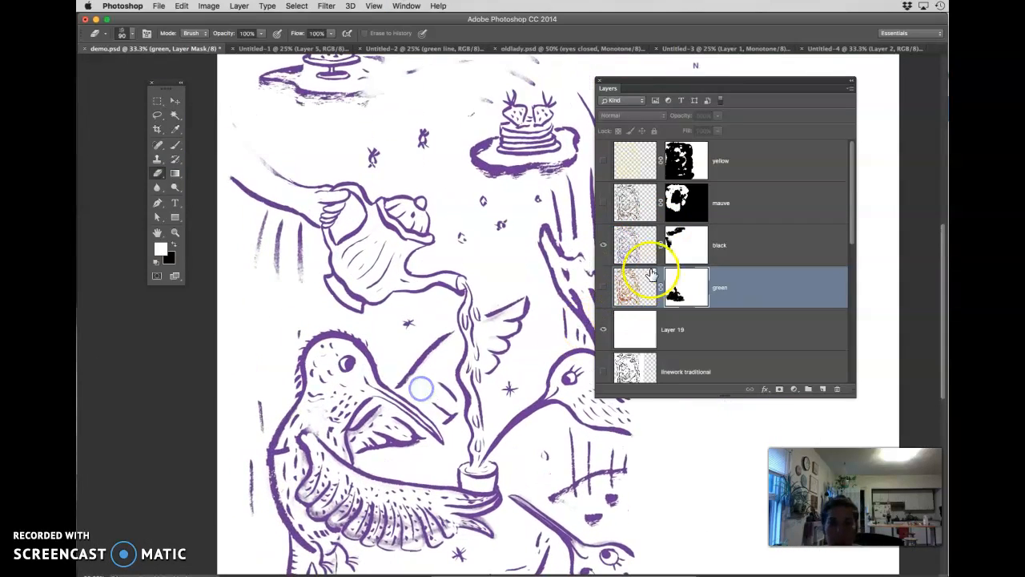
Select the black layer and draw a freehand Lasso selection around the teapot with 0 px feather
{"action": "left_click", "coordinate": [668, 254]}
{"action": "left_click", "coordinate": [675, 253]}
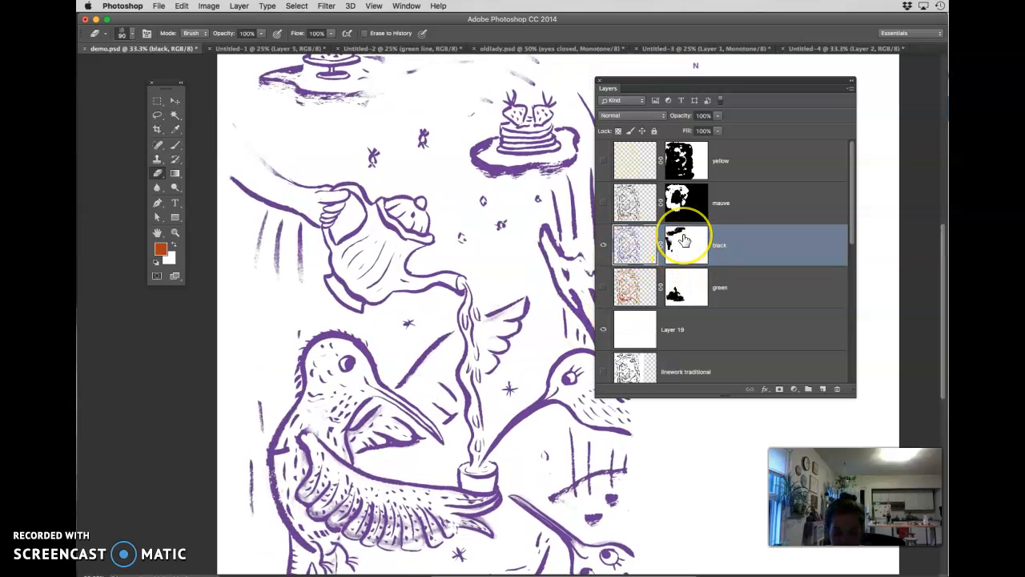
{"action": "key", "text": "super+minus"}
{"action": "key", "text": "super+minus"}
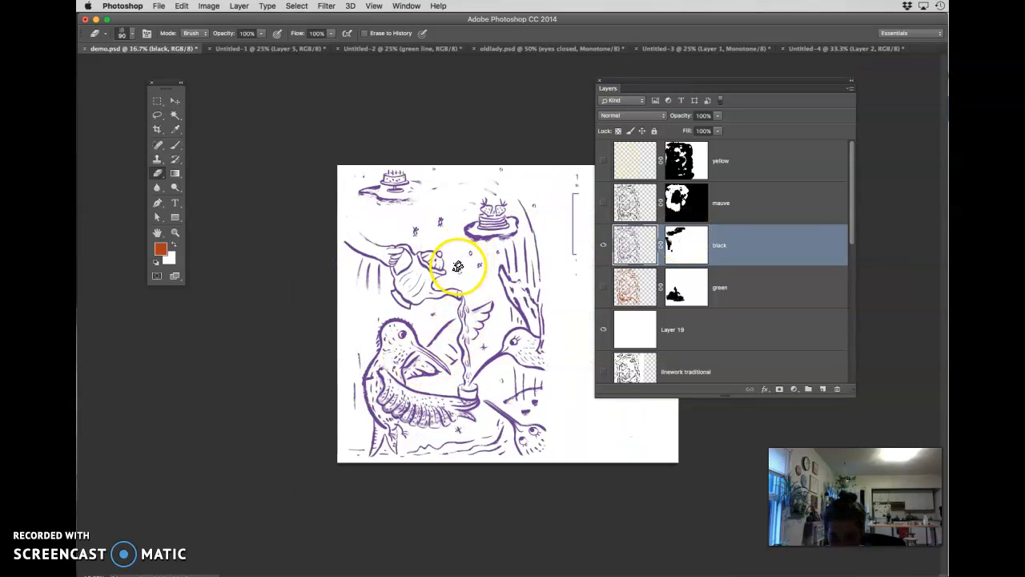
{"action": "key", "text": "l"}
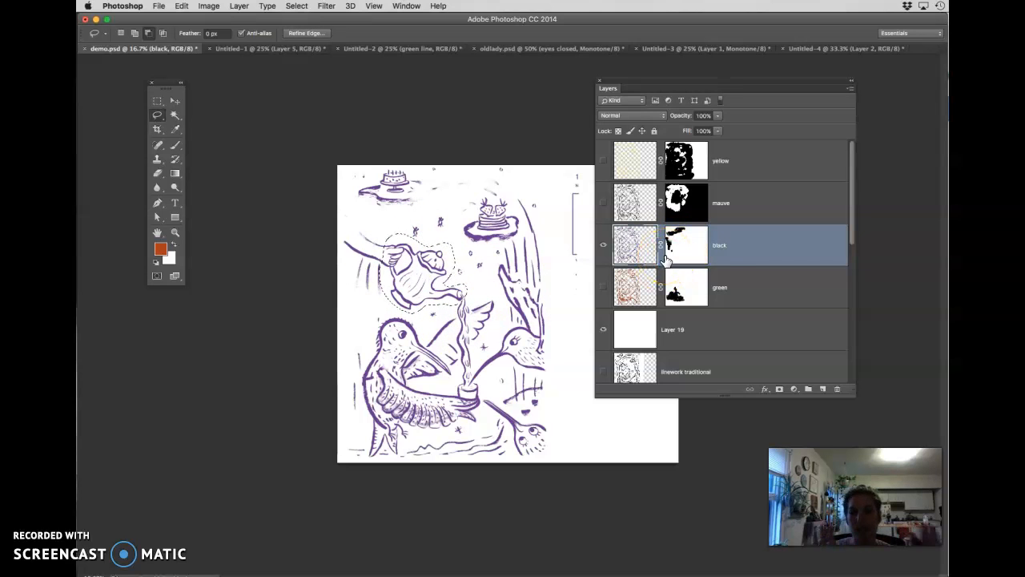
Target the black layer's mask and invert the teapot selection
{"action": "left_click", "coordinate": [682, 244]}
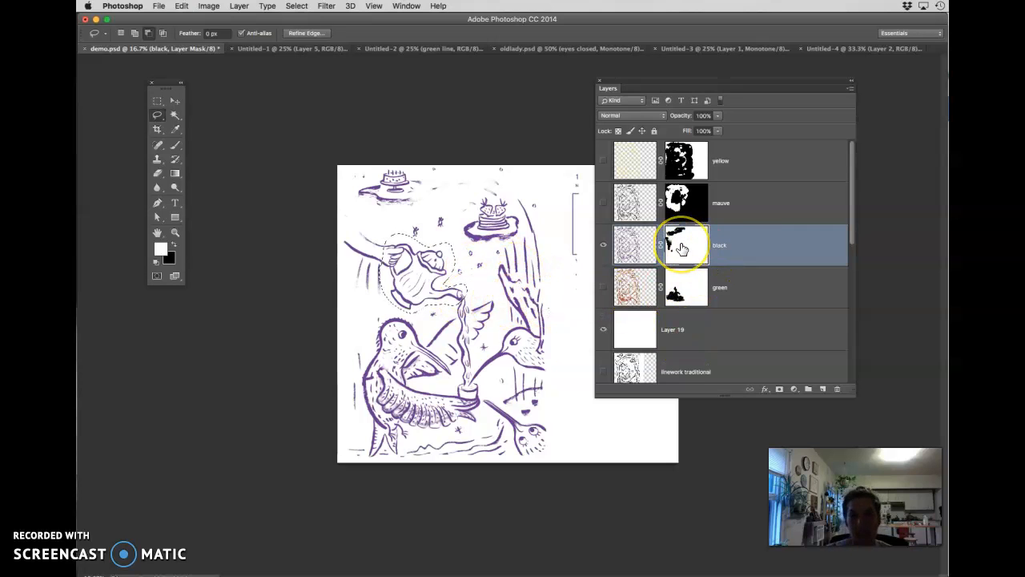
{"action": "left_click", "coordinate": [294, 8]}
{"action": "left_click", "coordinate": [297, 48]}
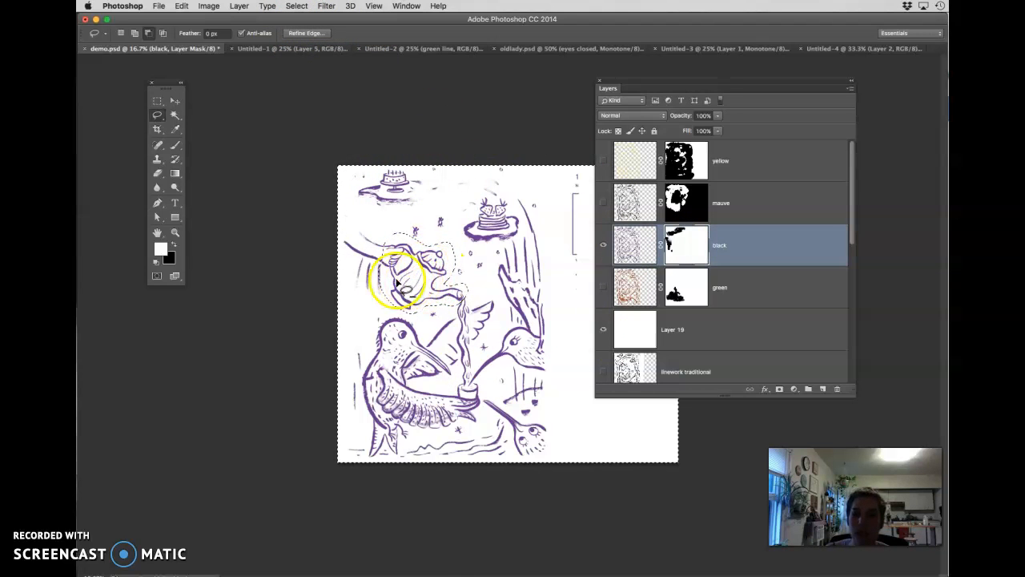
{"action": "left_click", "coordinate": [687, 255]}
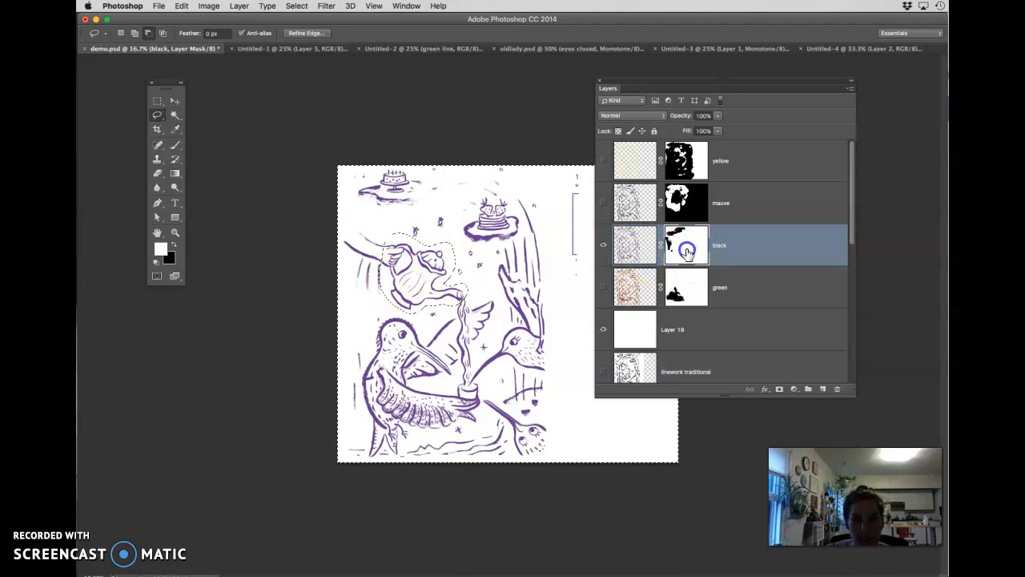
Fill the area outside the teapot with black on the black layer's mask, deselect, and brush away the hand's lines at the teapot handle
{"action": "key", "text": "BackSpace"}
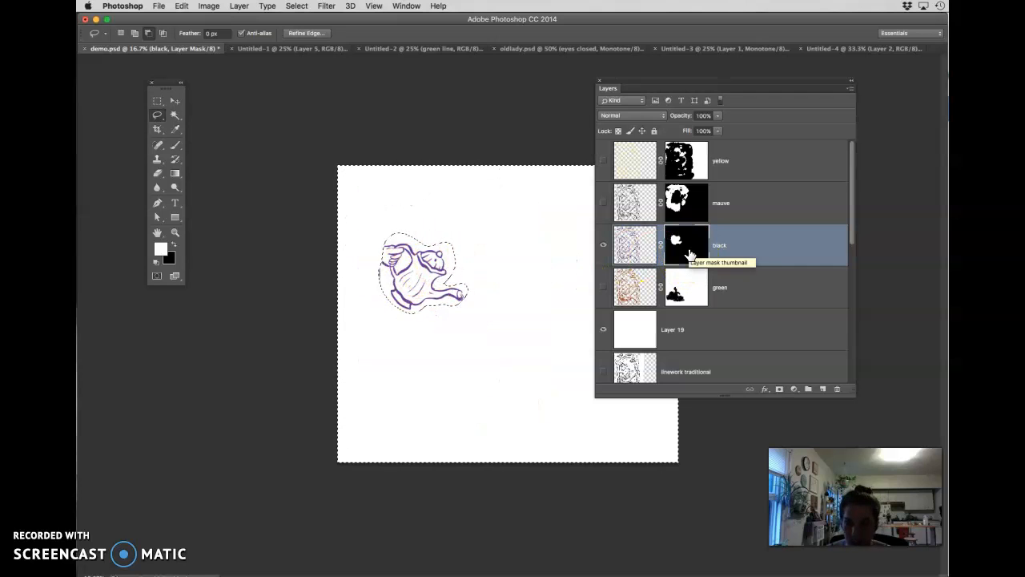
{"action": "key", "text": "super+d"}
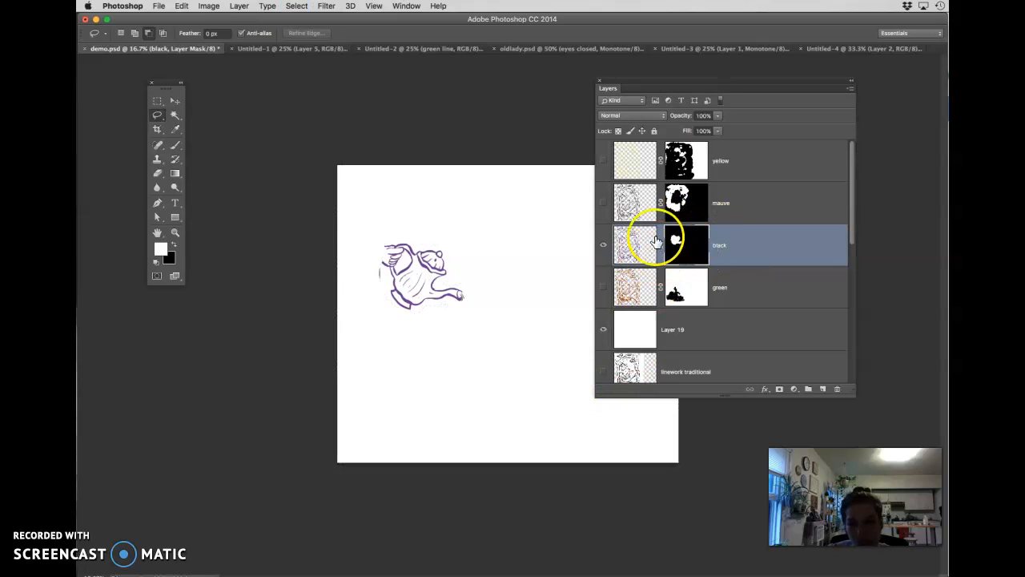
{"action": "key", "text": "b"}
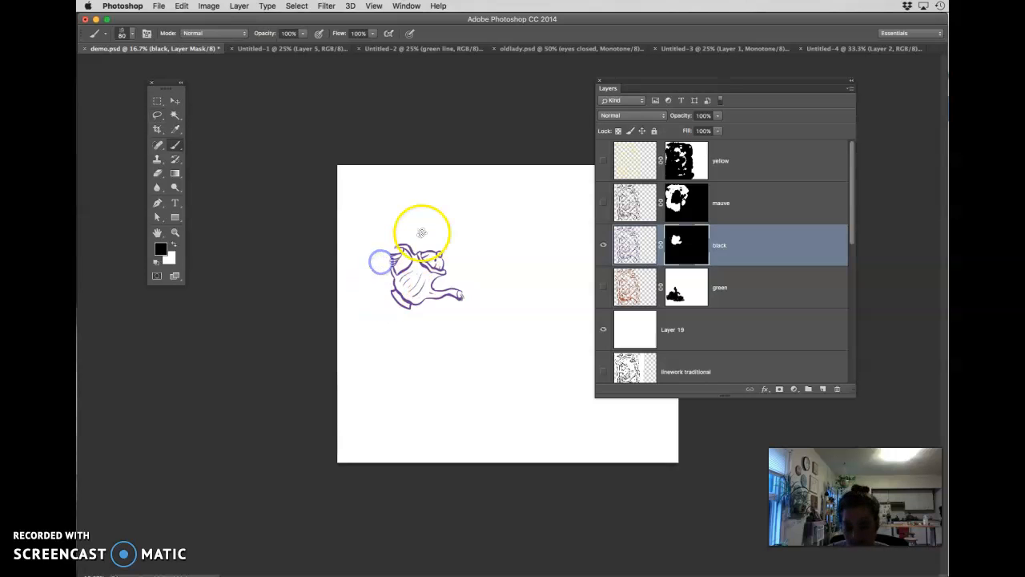
{"action": "key", "text": "super+equal"}
{"action": "key", "text": "super+equal"}
{"action": "left_click_drag", "start_coordinate": [293, 414], "coordinate": [396, 464]}
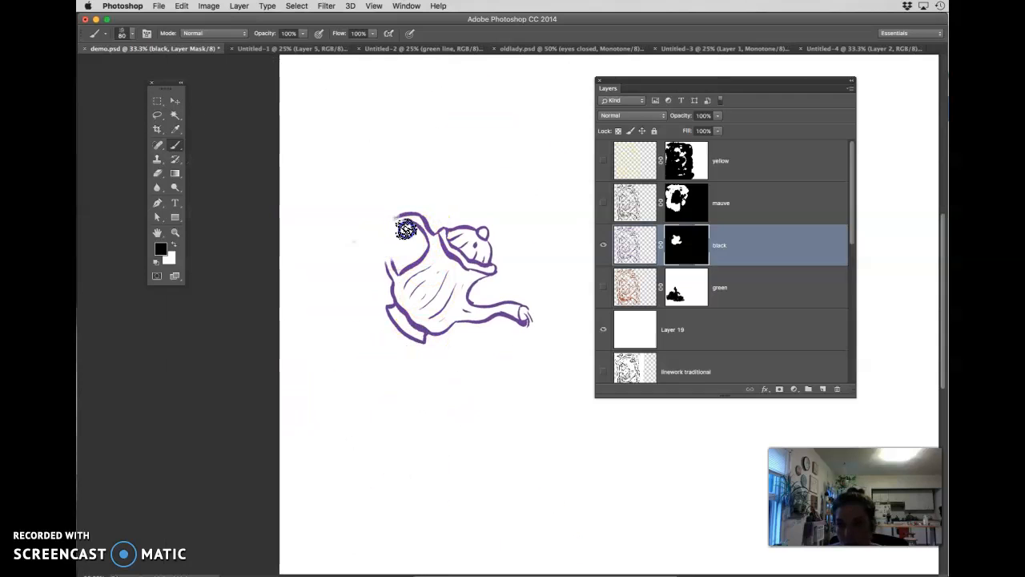
Show the green layer and fill its mask with white to restore all of its orange linework
{"action": "left_click", "coordinate": [603, 288]}
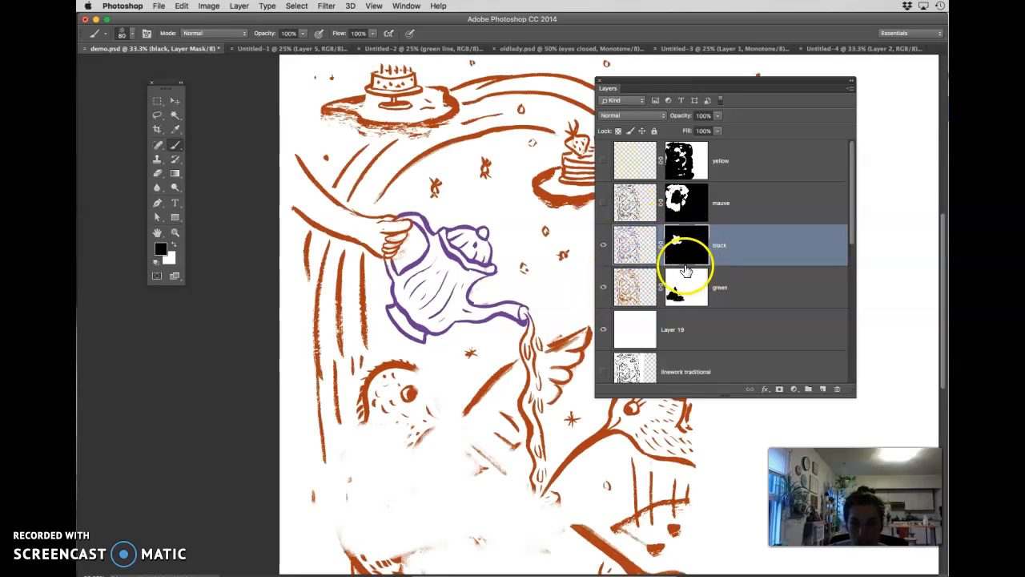
{"action": "key", "text": "super+minus"}
{"action": "key", "text": "super+minus"}
{"action": "key", "text": "super+minus"}
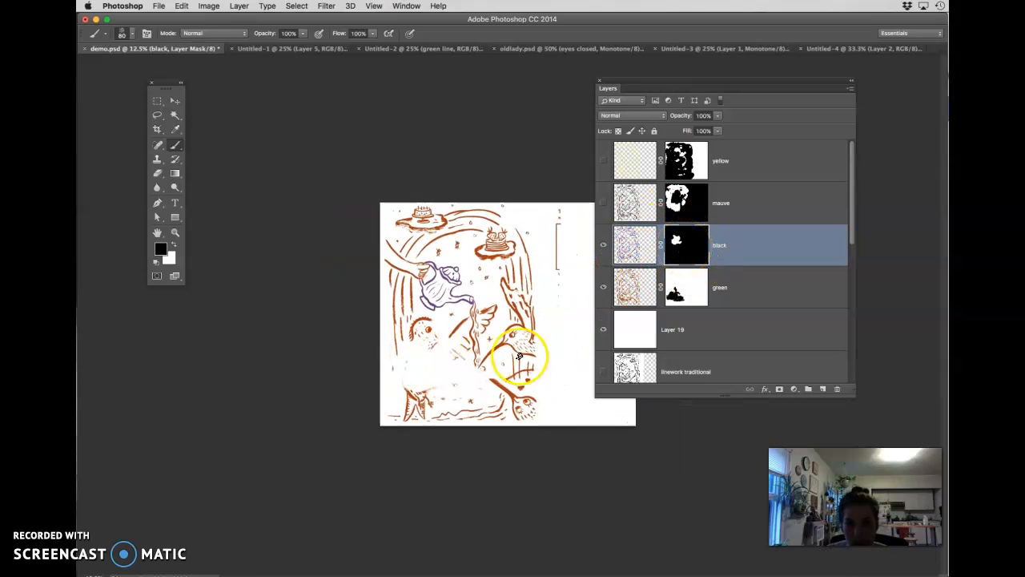
{"action": "left_click", "coordinate": [695, 293]}
{"action": "key", "text": "super+BackSpace"}
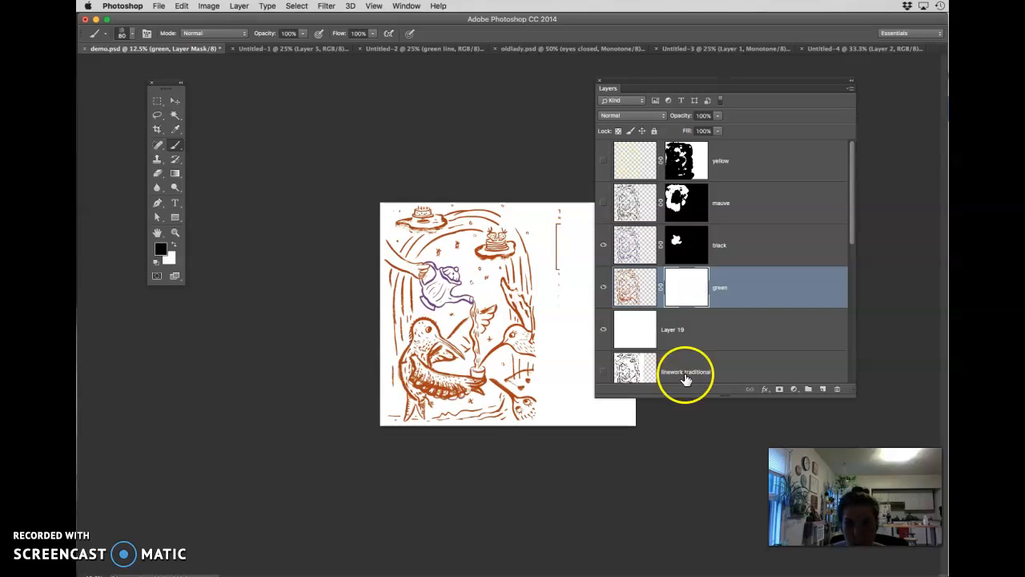
{"action": "left_click", "coordinate": [603, 245]}
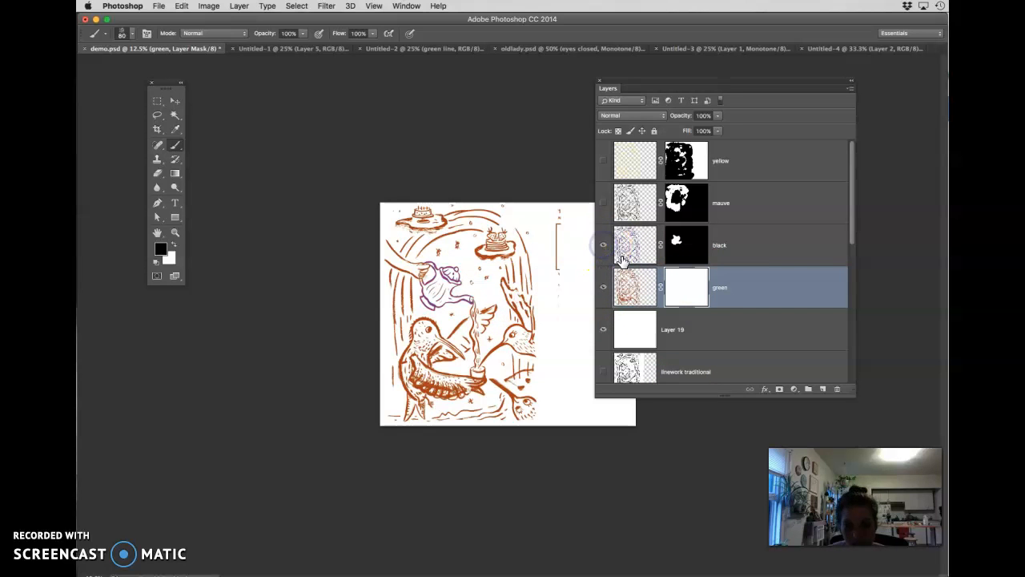
Load the black layer's mask as a selection, fill it with black on the green layer's mask, and deselect
{"action": "key", "text": "super+equal"}
{"action": "key", "text": "super+equal"}
{"action": "key", "text": "super+equal"}
{"action": "left_click_drag", "start_coordinate": [366, 343], "coordinate": [450, 366]}
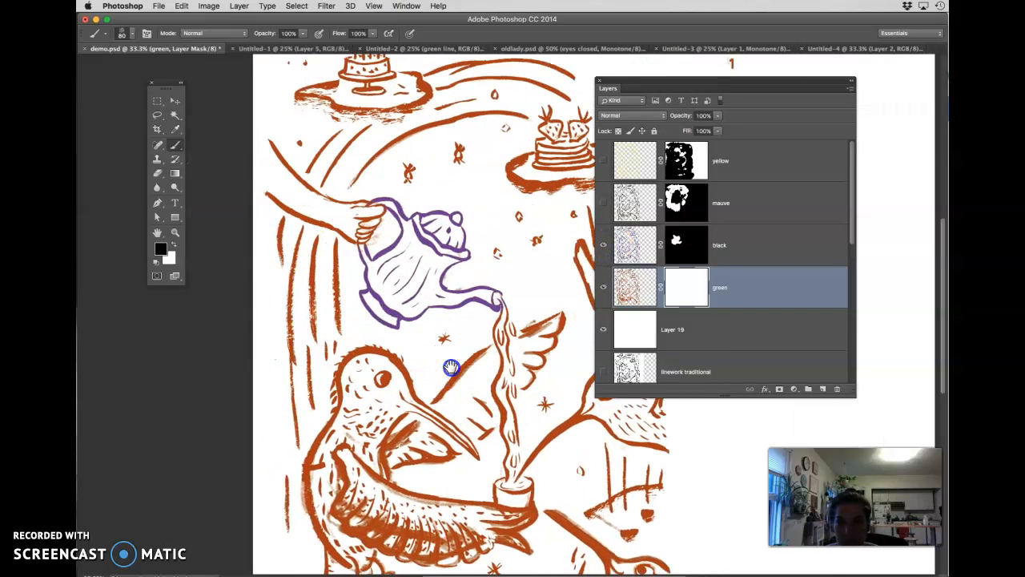
{"action": "left_click", "coordinate": [693, 246]}
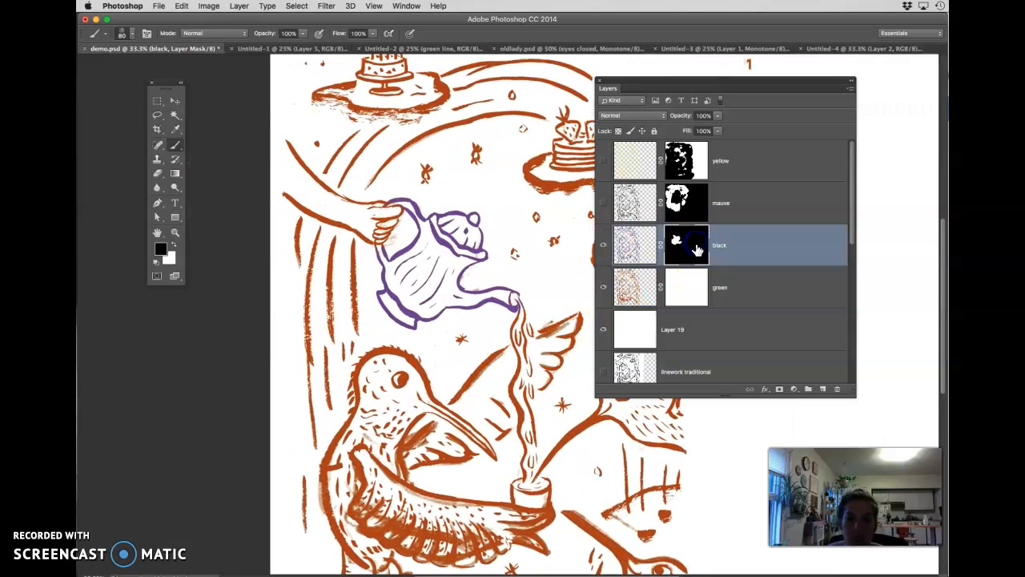
{"action": "left_click", "coordinate": [693, 247], "text": "super"}
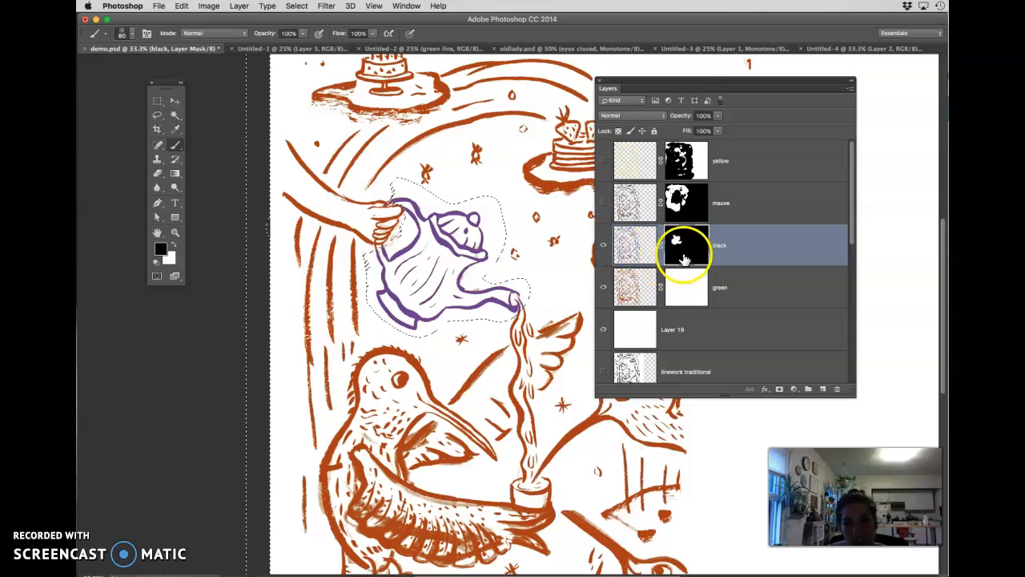
{"action": "left_click", "coordinate": [686, 281]}
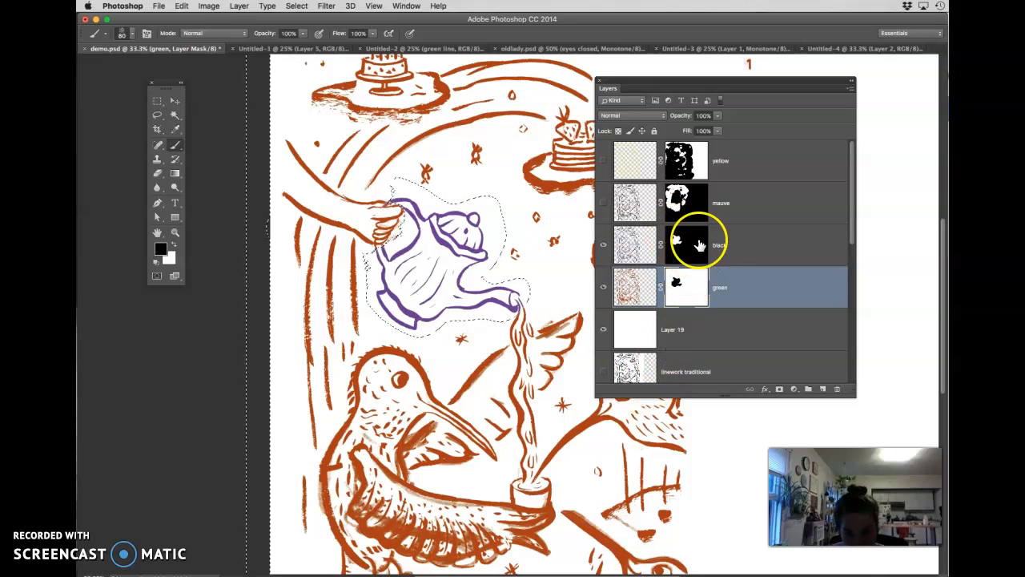
{"action": "key", "text": "super+minus"}
{"action": "key", "text": "super+d"}
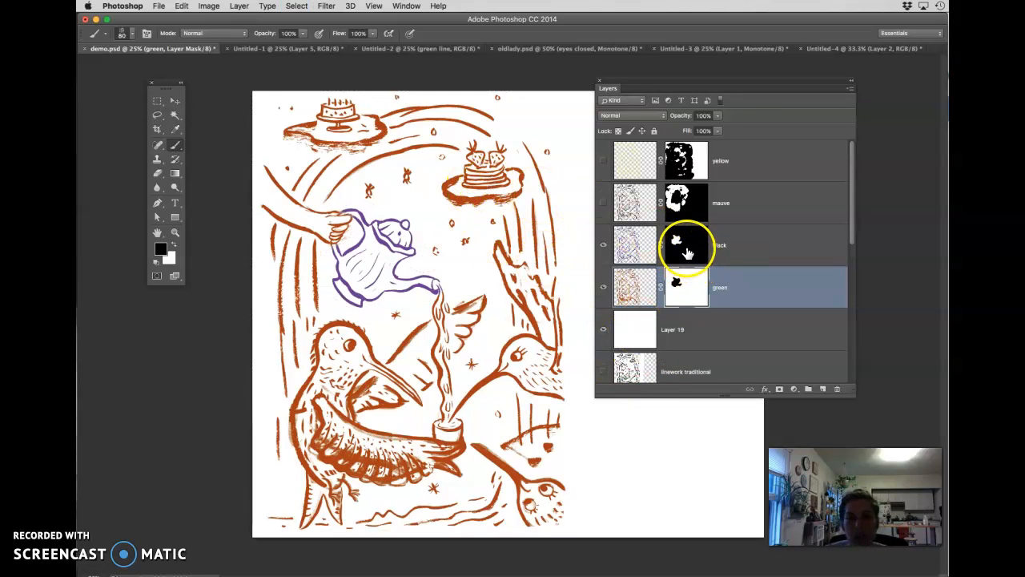
Load the teapot selection from the black layer's mask again and invert it
{"action": "left_click", "coordinate": [687, 251], "text": "super"}
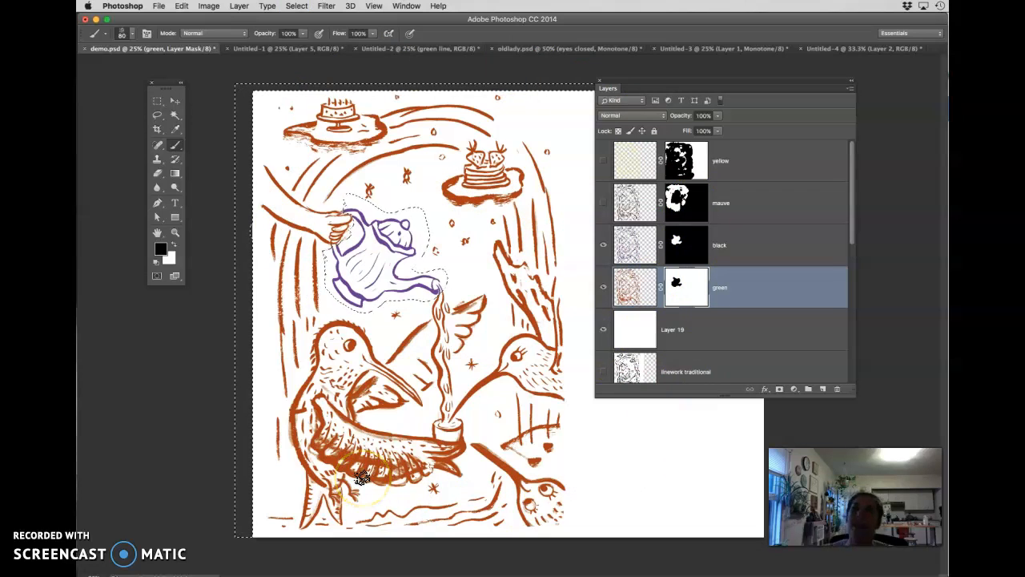
{"action": "left_click", "coordinate": [303, 6]}
{"action": "left_click", "coordinate": [309, 46]}
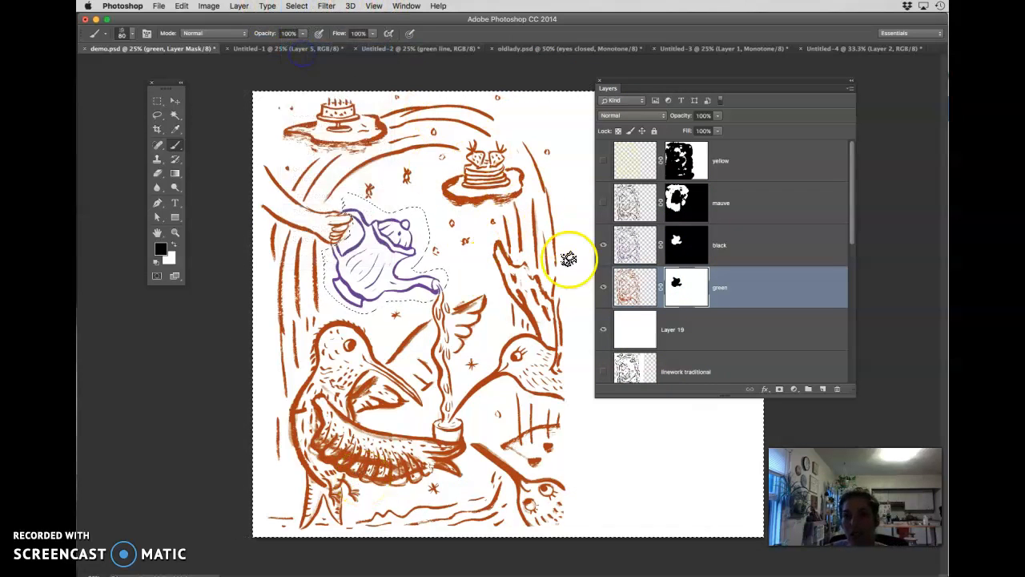
Delete the green layer's mask without applying it
{"action": "left_click", "coordinate": [698, 296]}
{"action": "left_click_drag", "start_coordinate": [695, 302], "coordinate": [837, 388]}
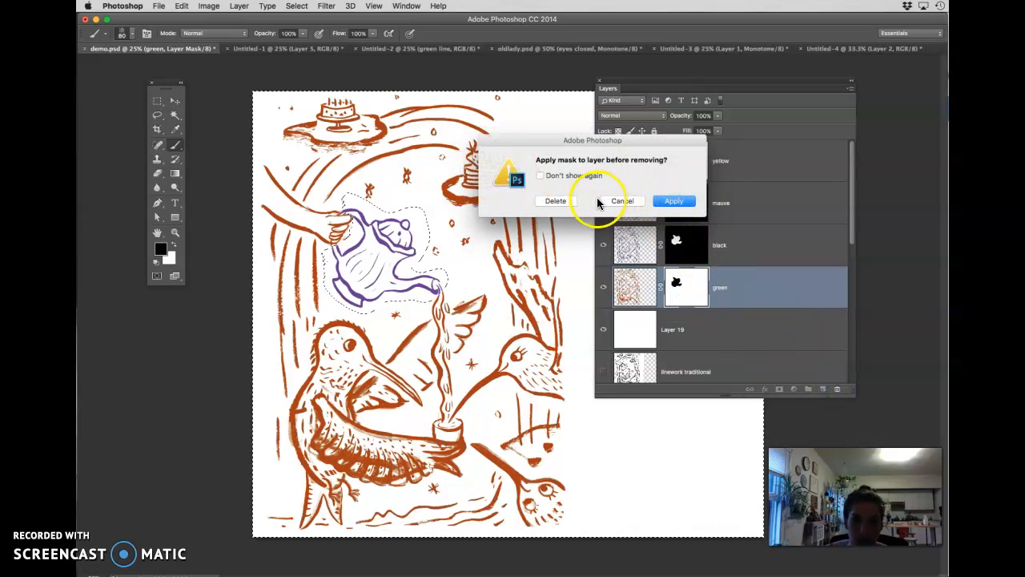
{"action": "left_click", "coordinate": [560, 201]}
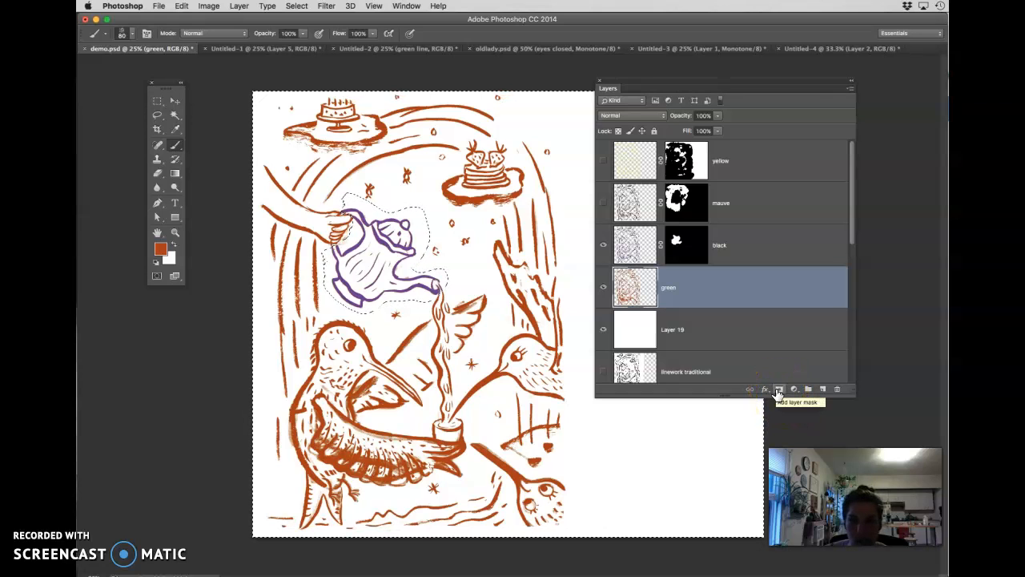
Invert the selection back to the teapot and use it to add a new layer mask to the green layer
{"action": "left_click", "coordinate": [296, 6]}
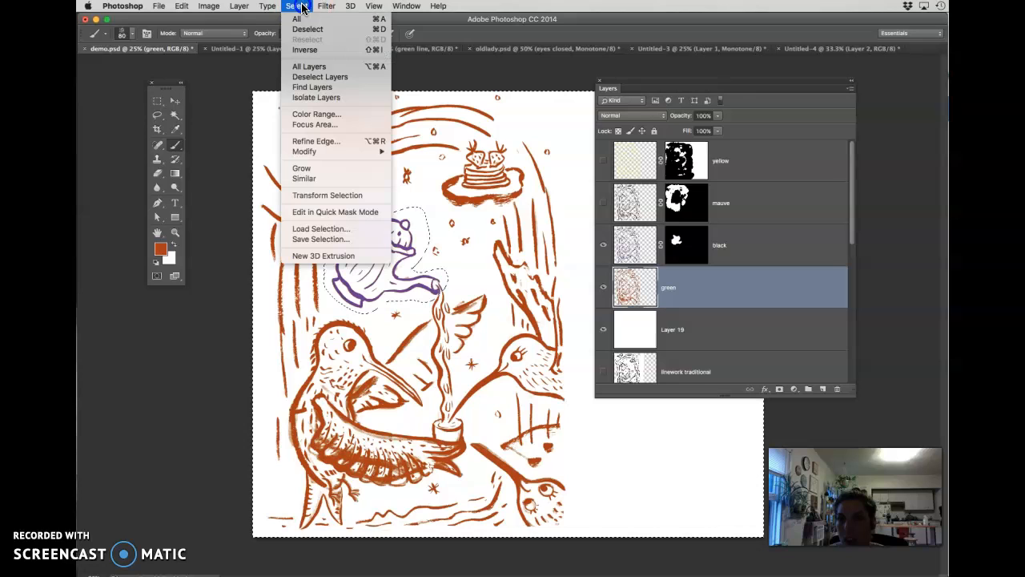
{"action": "left_click", "coordinate": [301, 50]}
{"action": "left_click", "coordinate": [778, 390]}
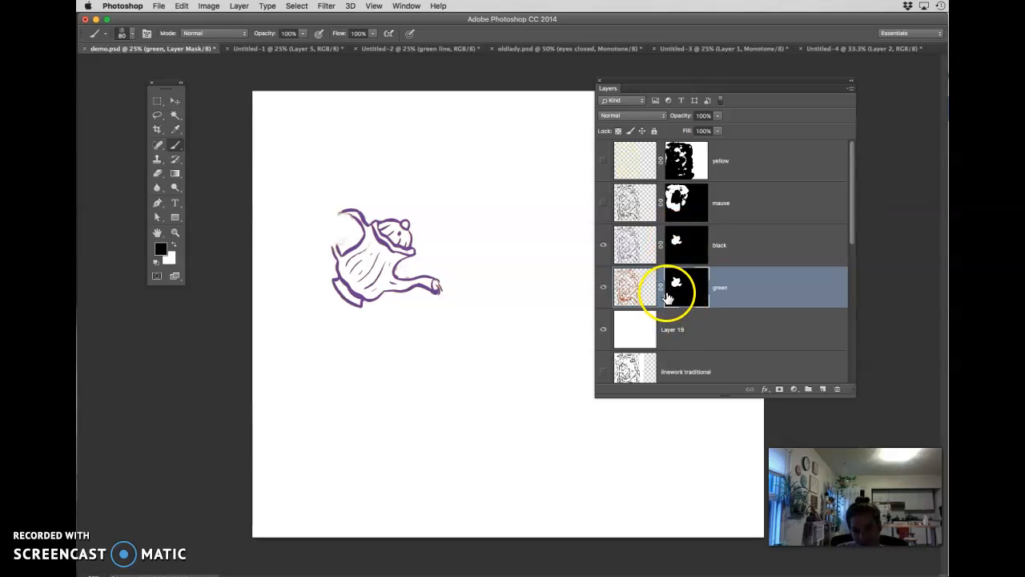
Load the black layer's mask as a selection, show the mauve layer, fill the teapot area white on its mask, and deselect
{"action": "left_click_drag", "start_coordinate": [677, 293], "coordinate": [678, 247]}
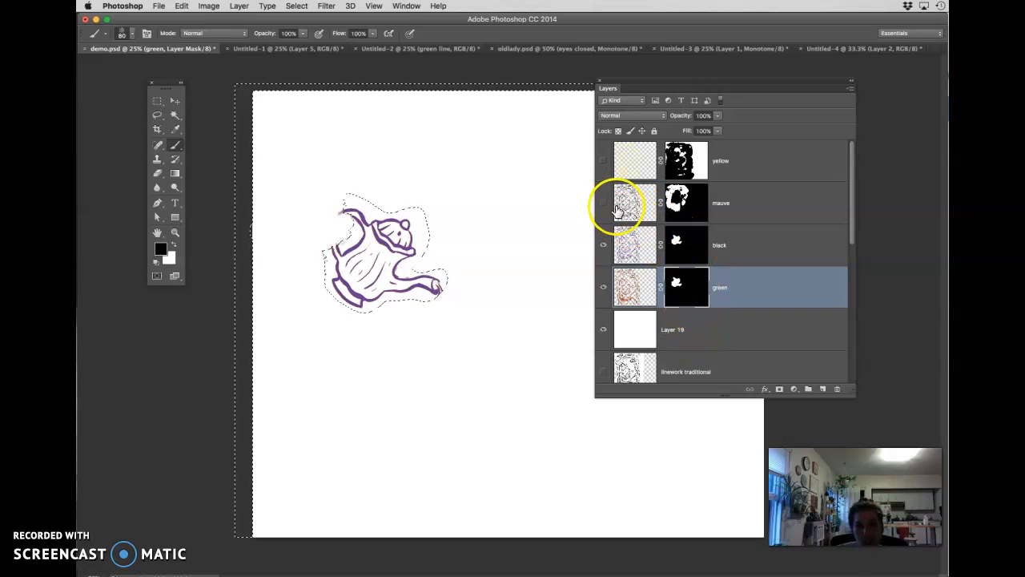
{"action": "left_click", "coordinate": [603, 202]}
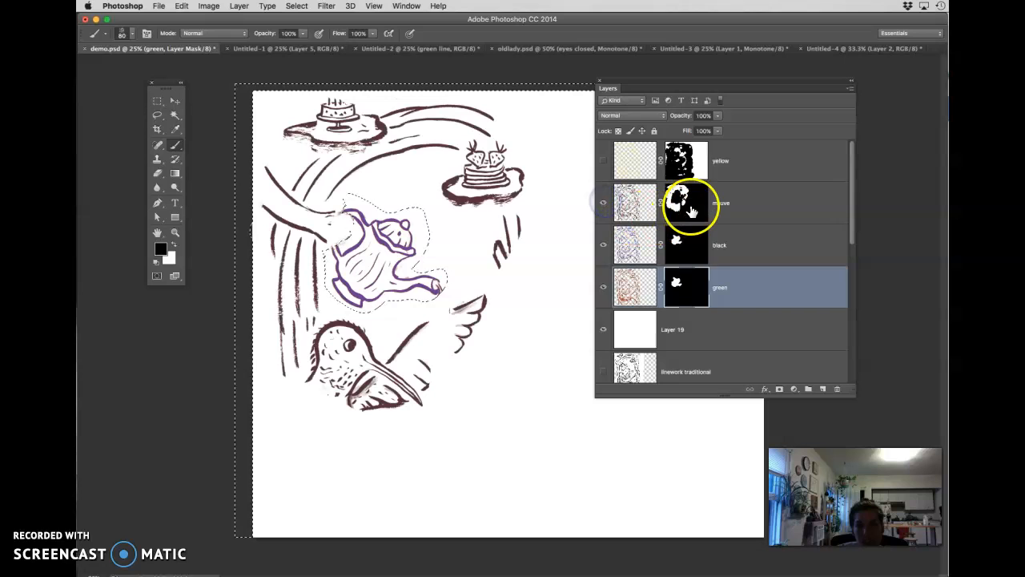
{"action": "left_click", "coordinate": [689, 209]}
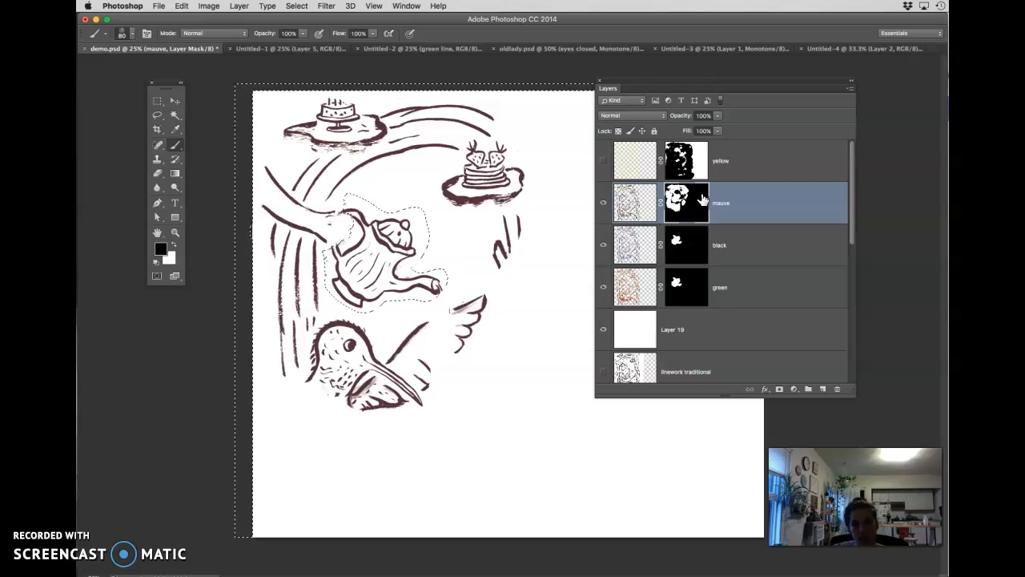
{"action": "key", "text": "super+d"}
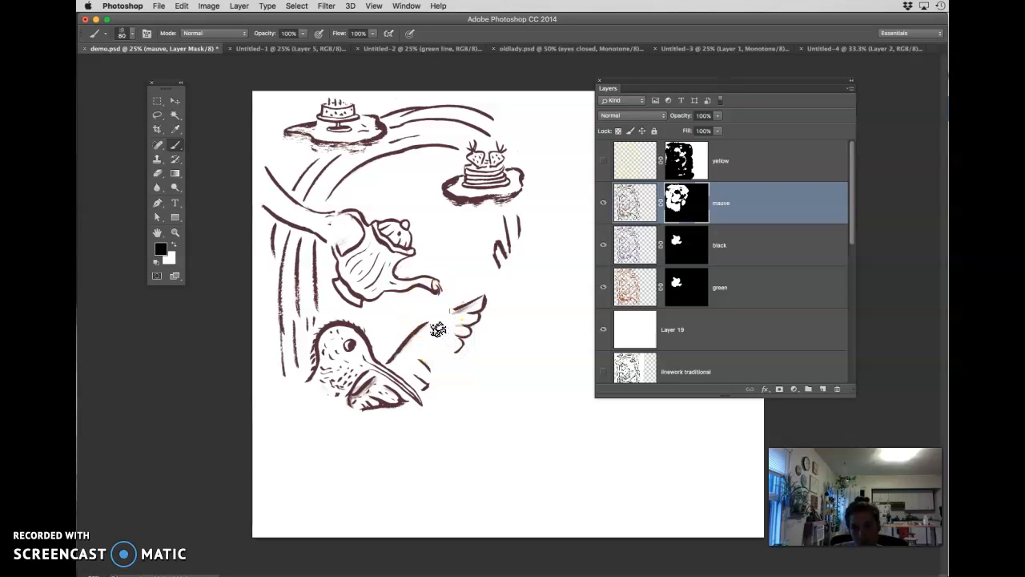
Reload the teapot selection from the black layer's mask while the mauve layer's mask stays targeted
{"action": "left_click", "coordinate": [680, 248], "text": "super"}
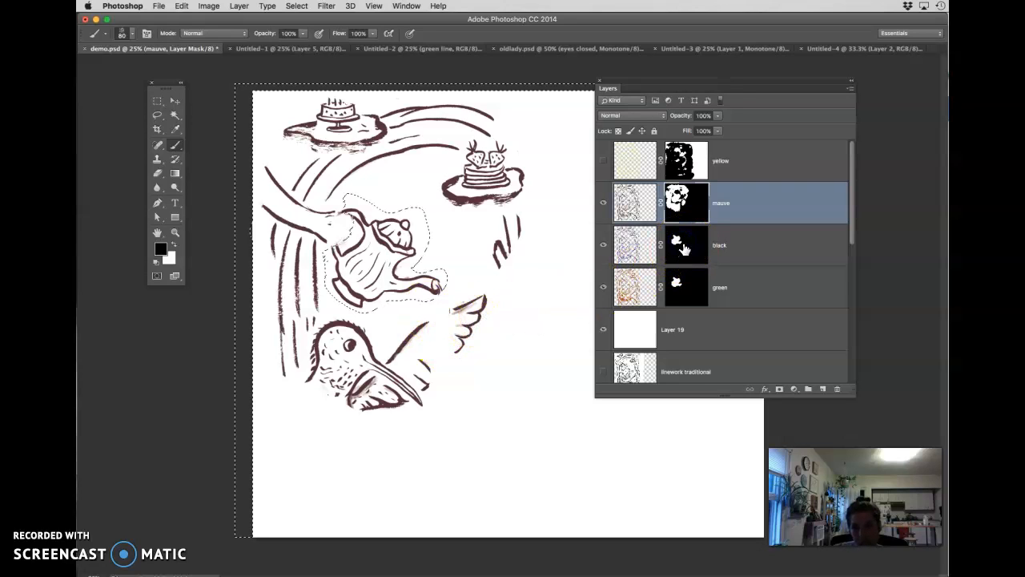